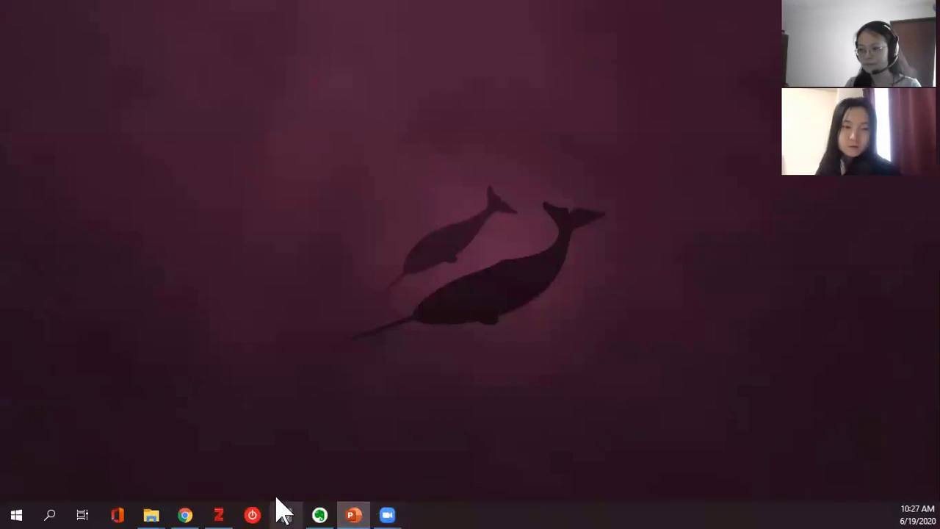
# Step: Switch to Evernote and bring its window onto the shared screen
pyautogui.click(321, 513)
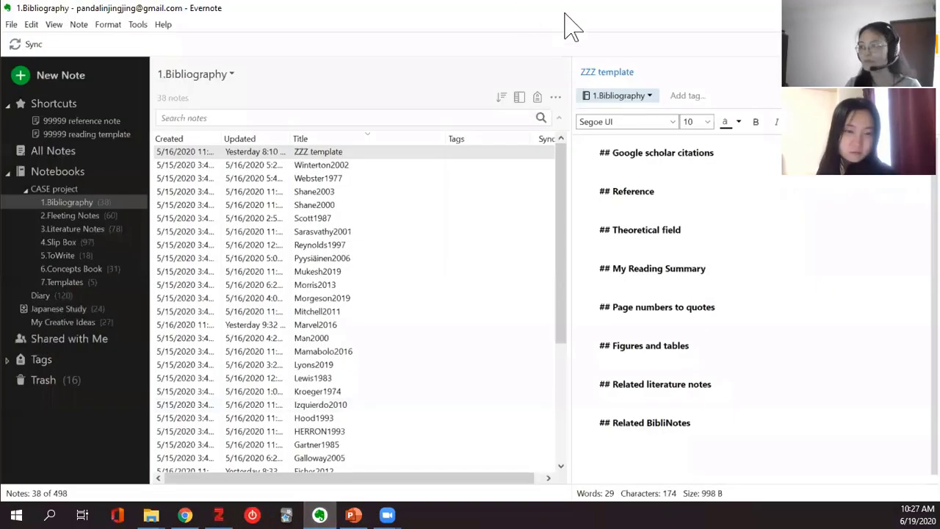
pyautogui.moveTo(563, 12); pyautogui.dragTo(0, 94)
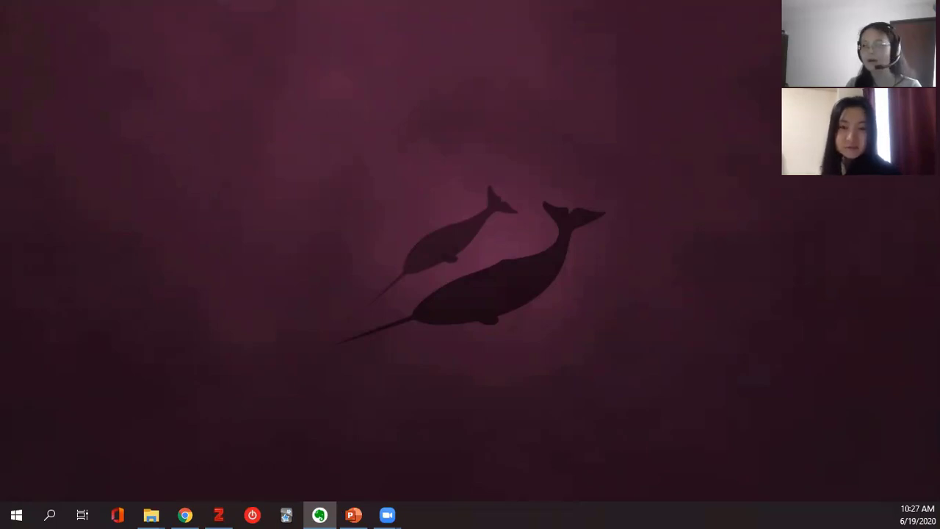
pyautogui.moveTo(0, 94); pyautogui.dragTo(630, 95)
pyautogui.click(706, 94)
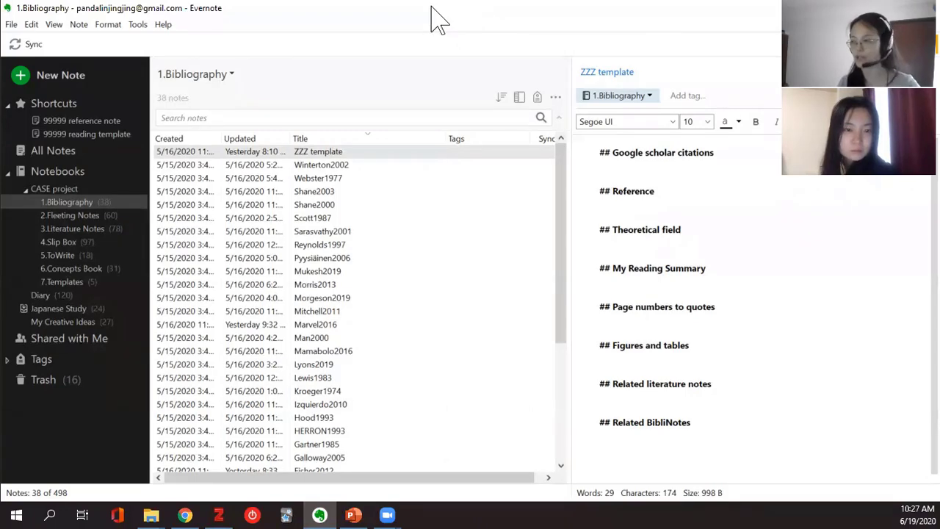
# Step: Look at the Zotero library, and return to Evernote to browse the note list of the 1.Bibliography notebook
pyautogui.click(222, 509)
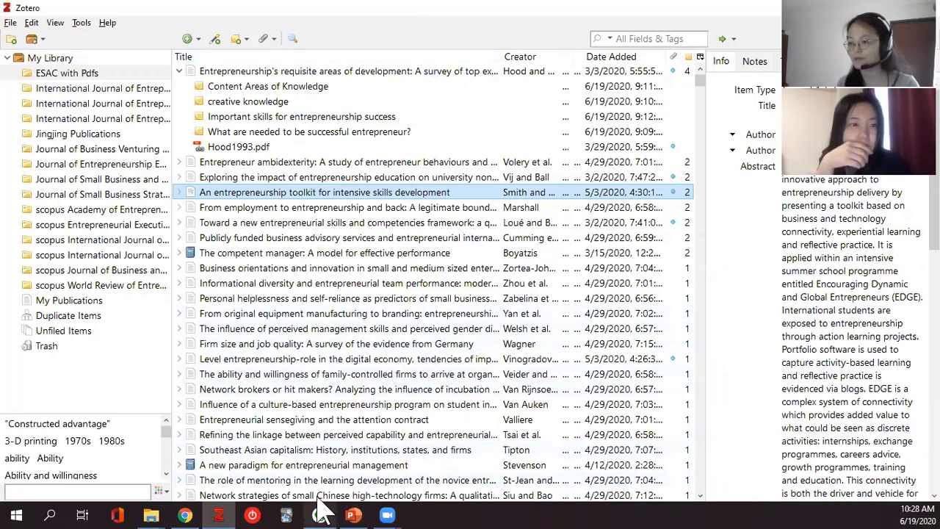
pyautogui.click(319, 515)
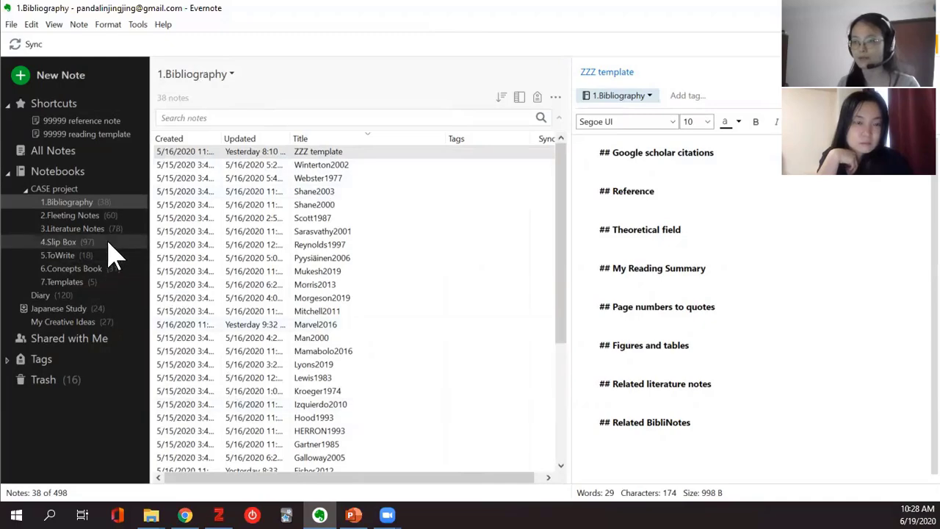
pyautogui.click(98, 204)
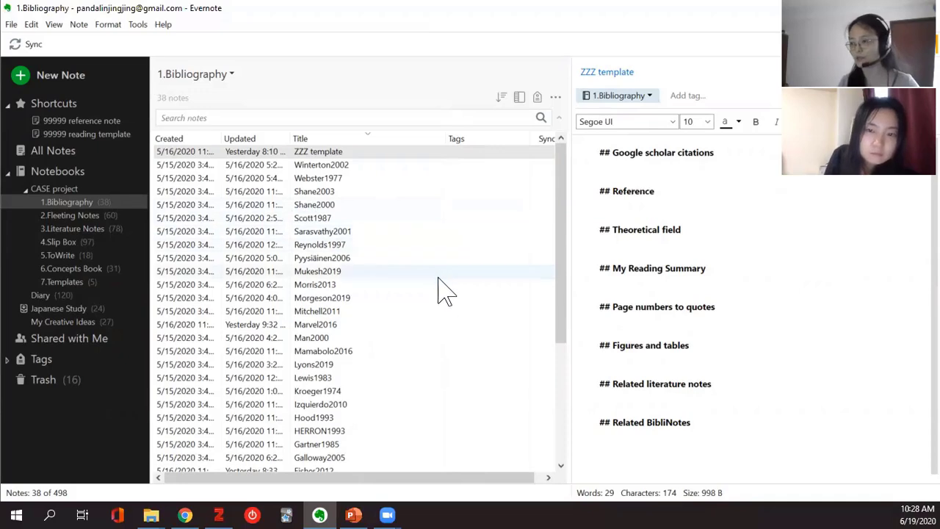
pyautogui.scroll(-5, 461, 280)
pyautogui.scroll(5, 463, 279)
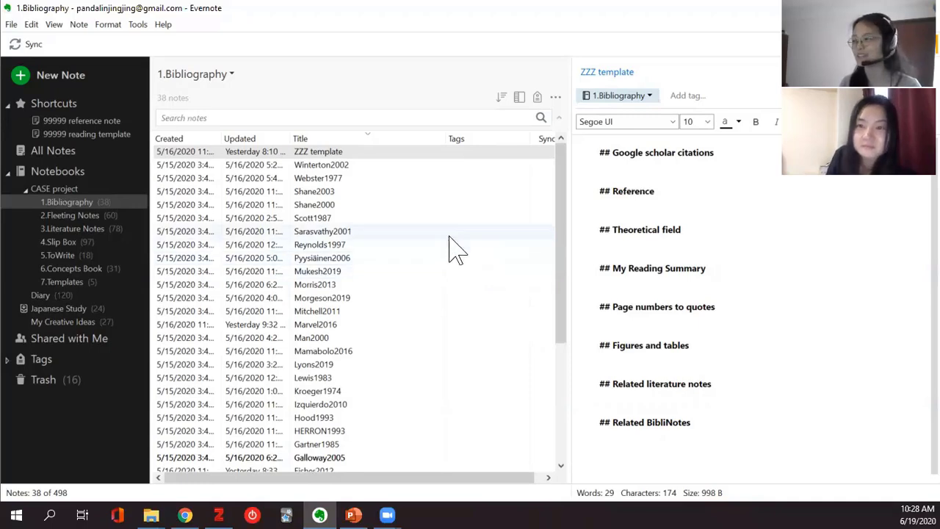
# Step: Open the ZZZ template note and review its headings from Google scholar citations through Figures and tables
pyautogui.click(424, 169)
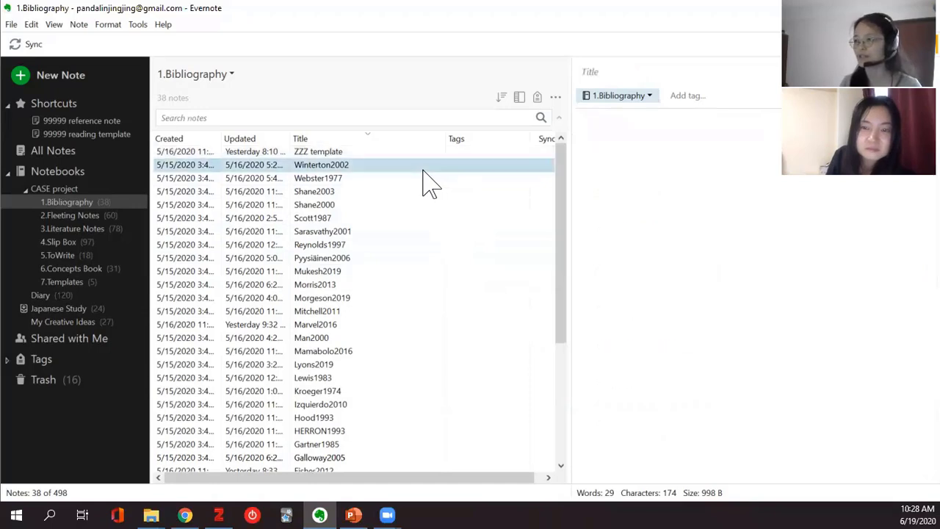
pyautogui.click(412, 152)
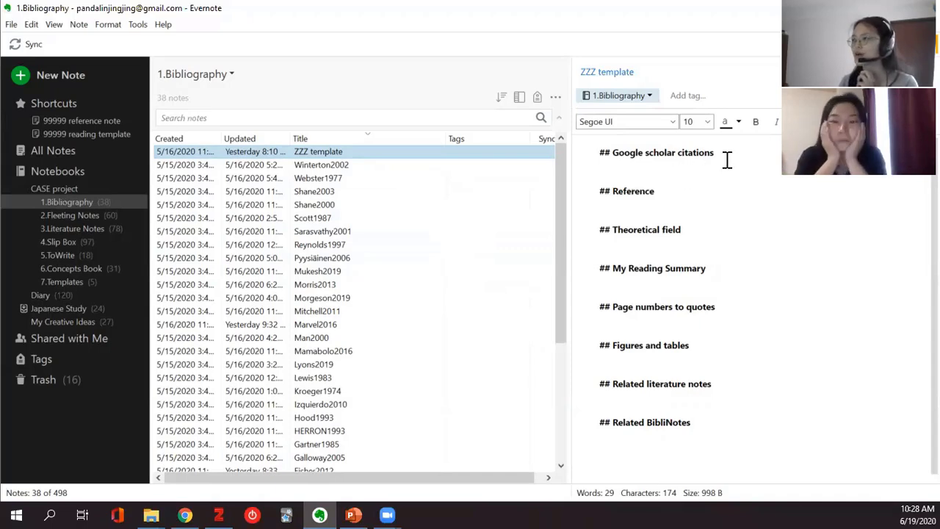
pyautogui.moveTo(727, 160); pyautogui.dragTo(605, 152)
pyautogui.click(623, 192)
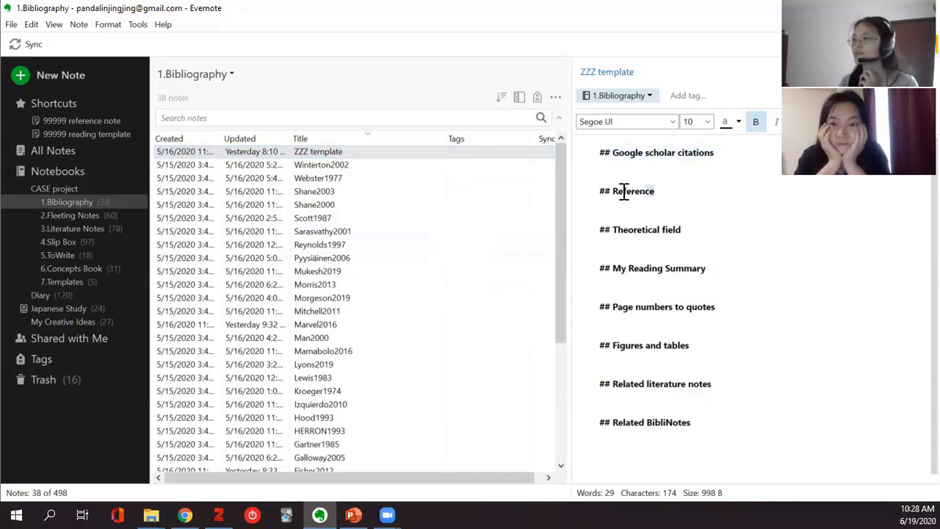
pyautogui.click(616, 169)
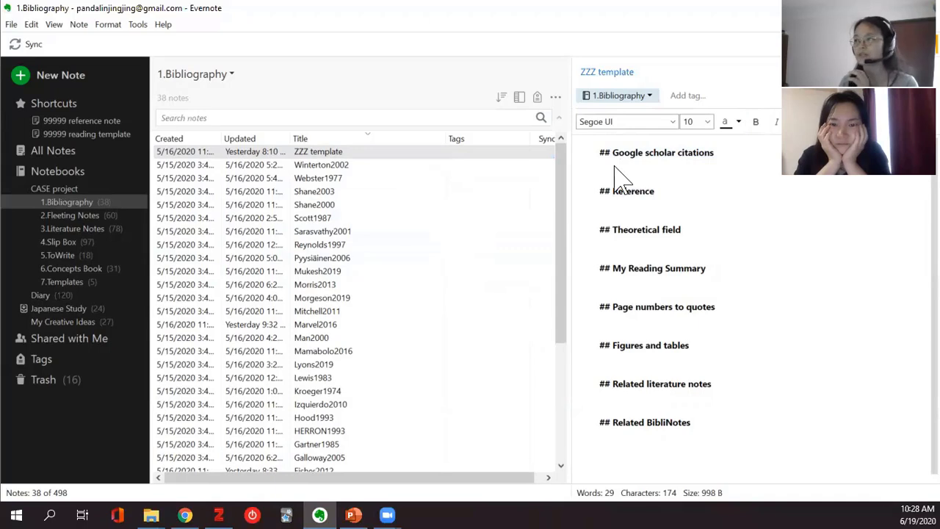
pyautogui.click(642, 202)
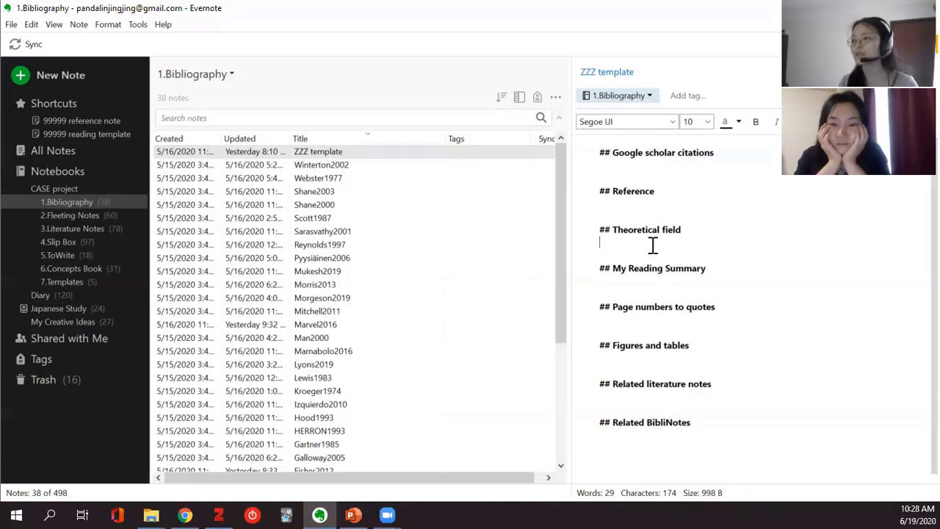
pyautogui.click(724, 242)
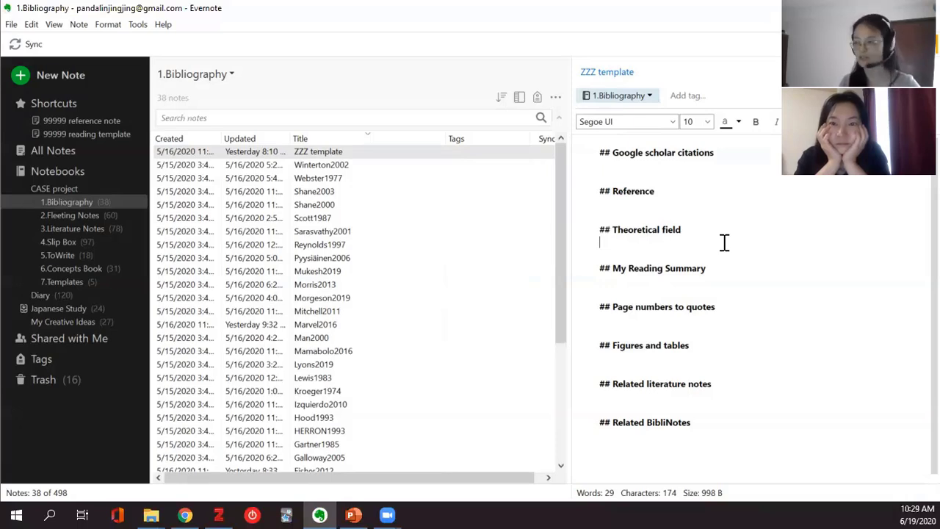
pyautogui.click(656, 281)
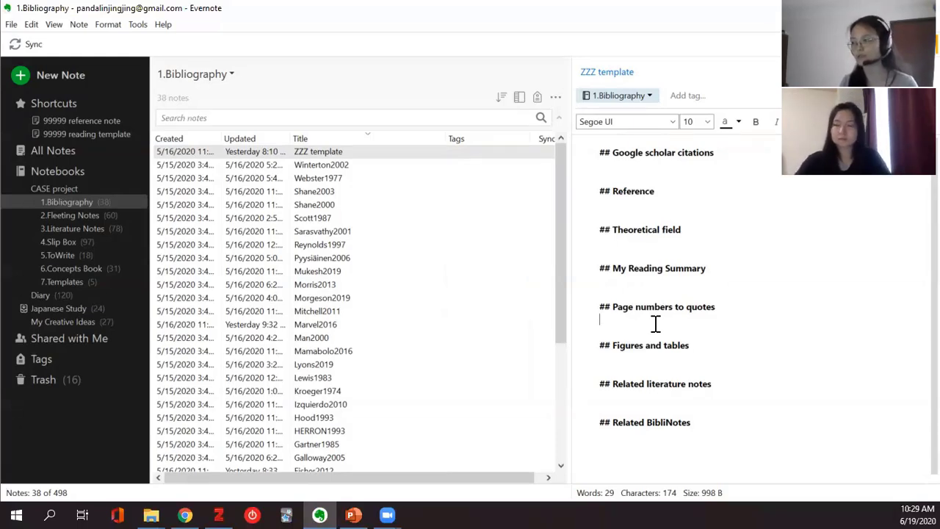
pyautogui.click(647, 359)
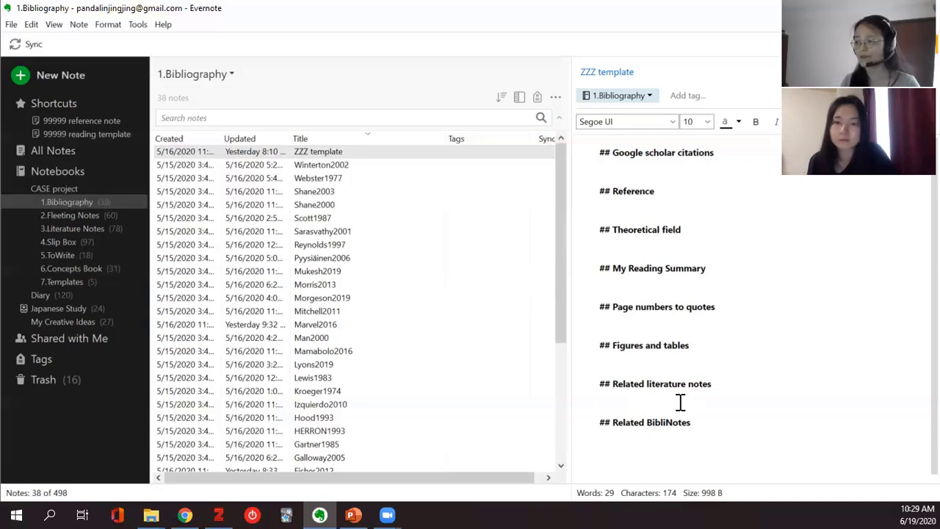
# Step: Highlight the Related literature notes heading in the template and examine the section beneath it
pyautogui.moveTo(718, 383); pyautogui.dragTo(594, 385)
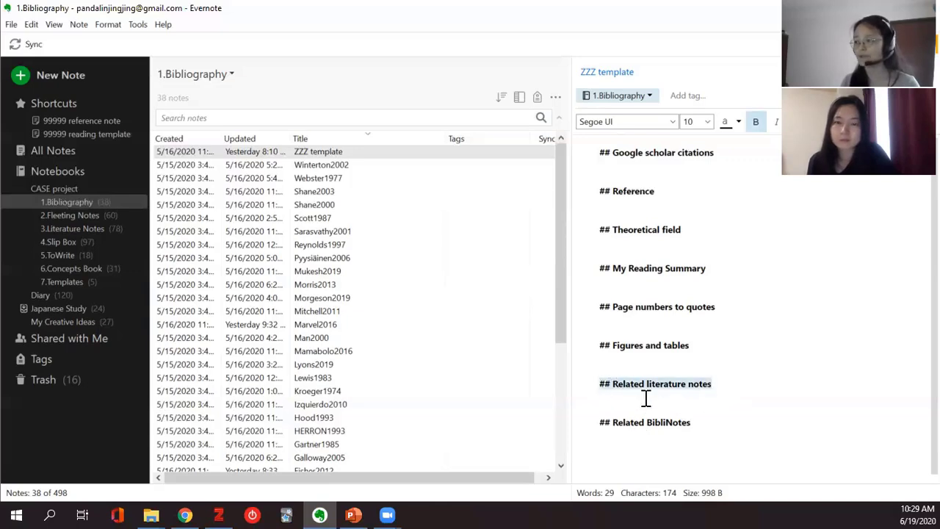
pyautogui.click(684, 400)
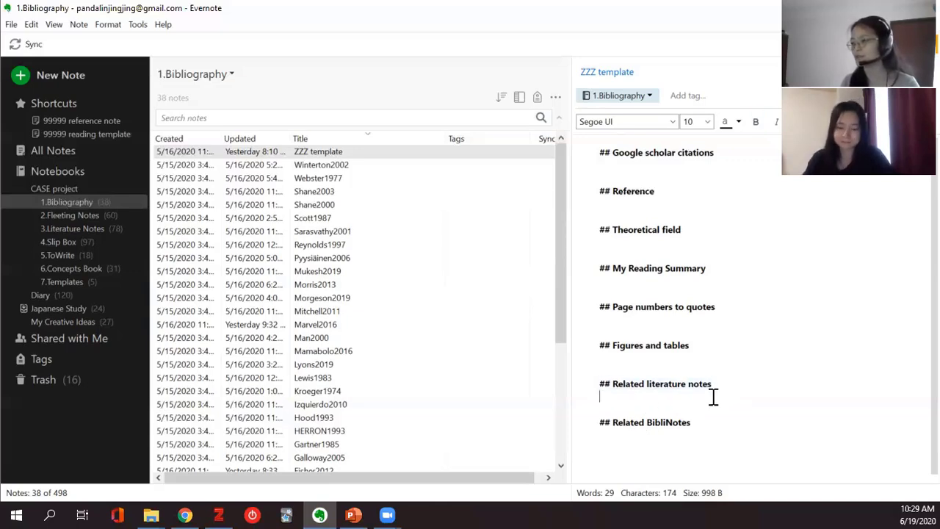
pyautogui.moveTo(722, 382); pyautogui.dragTo(606, 384)
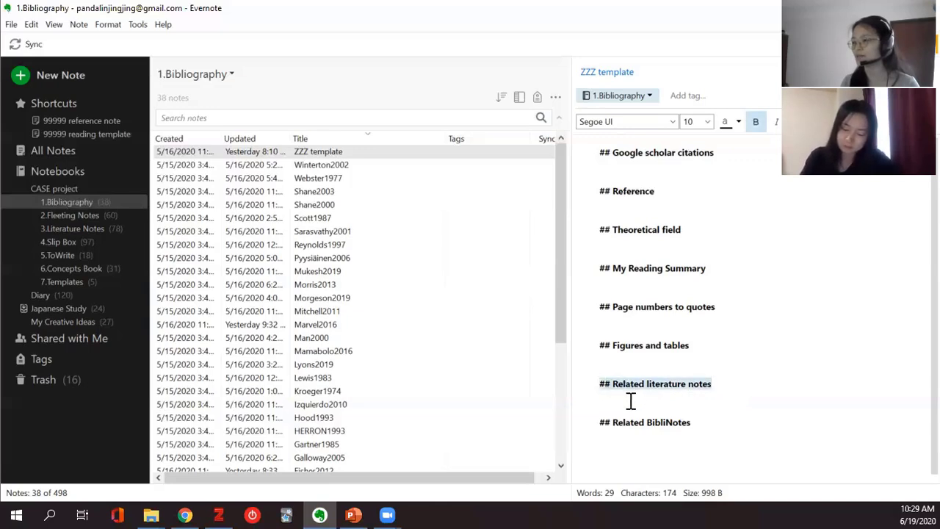
pyautogui.click(630, 401)
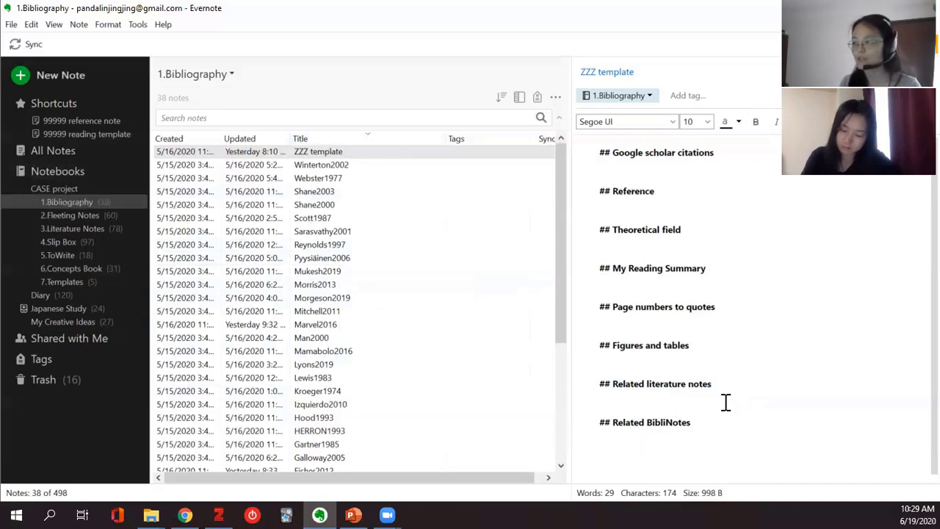
pyautogui.moveTo(598, 389); pyautogui.dragTo(673, 414)
pyautogui.click(684, 394)
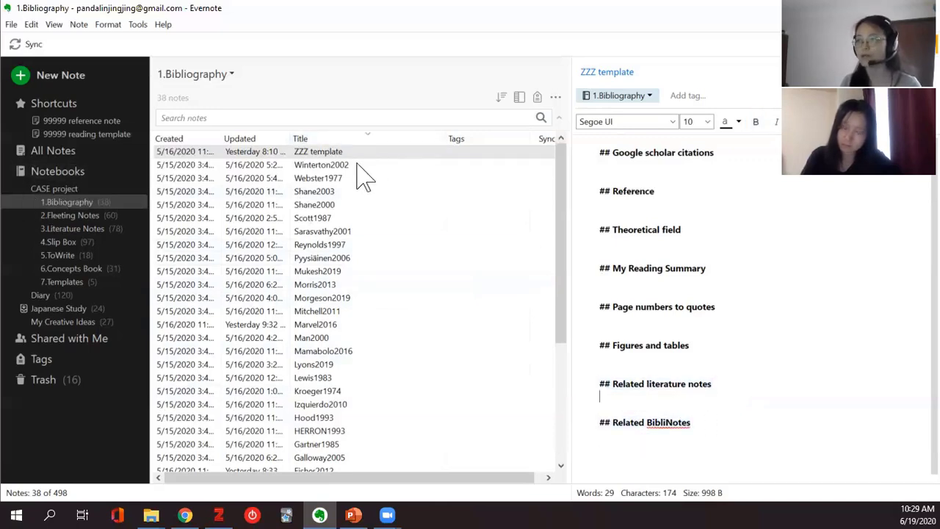
# Step: Open the Scott1987 bibliography note and highlight its Google Scholar citation count and full reference
pyautogui.click(357, 166)
pyautogui.click(344, 219)
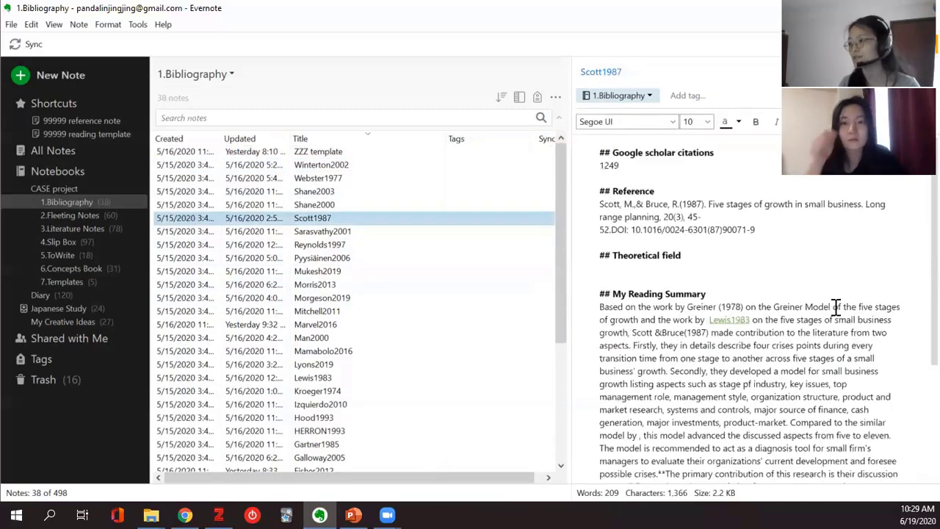
pyautogui.click(630, 163)
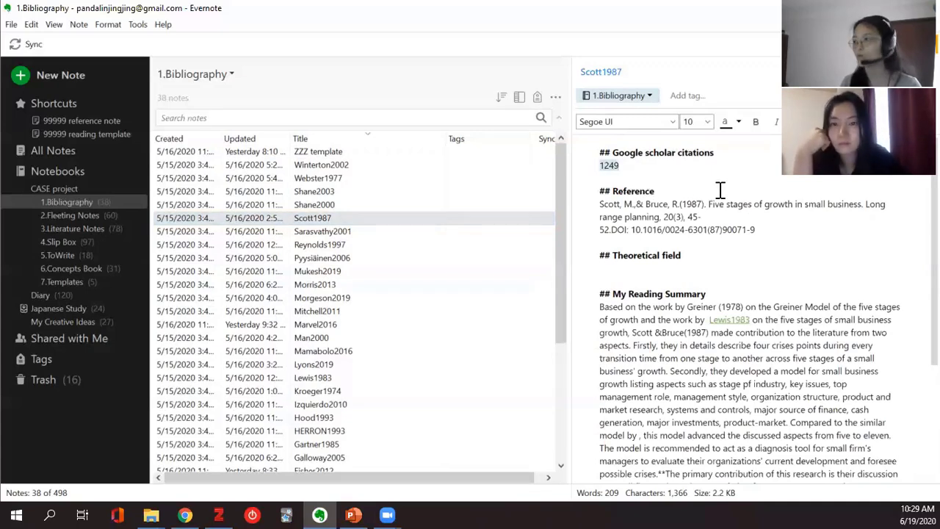
pyautogui.moveTo(758, 230); pyautogui.dragTo(598, 204)
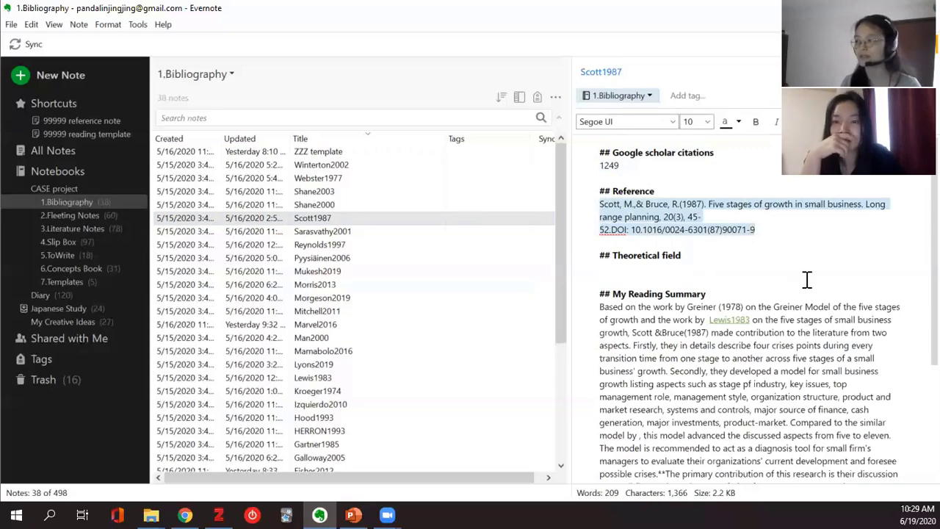
# Step: Switch to Chrome and search Google Scholar for "Entrepreneurial learning through online social networking in high-tech startups", opening the full results page
pyautogui.click(219, 515)
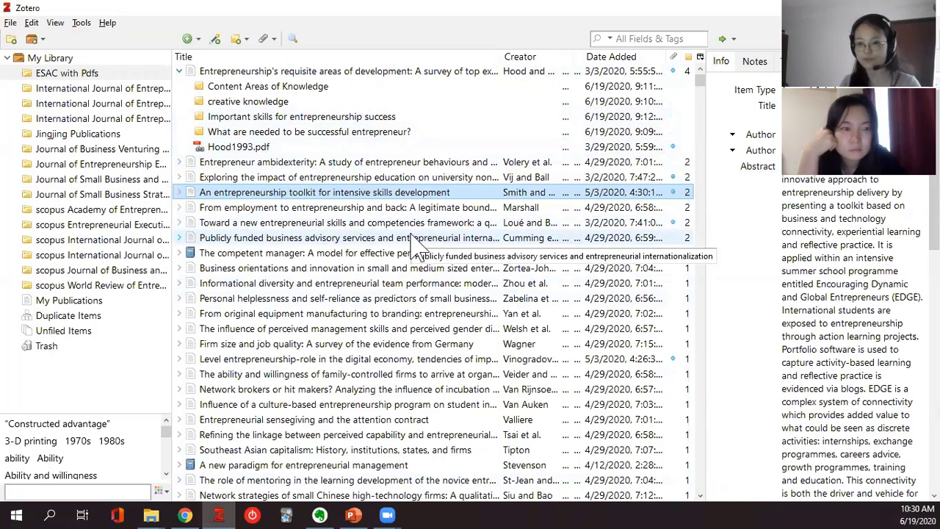
pyautogui.click(187, 515)
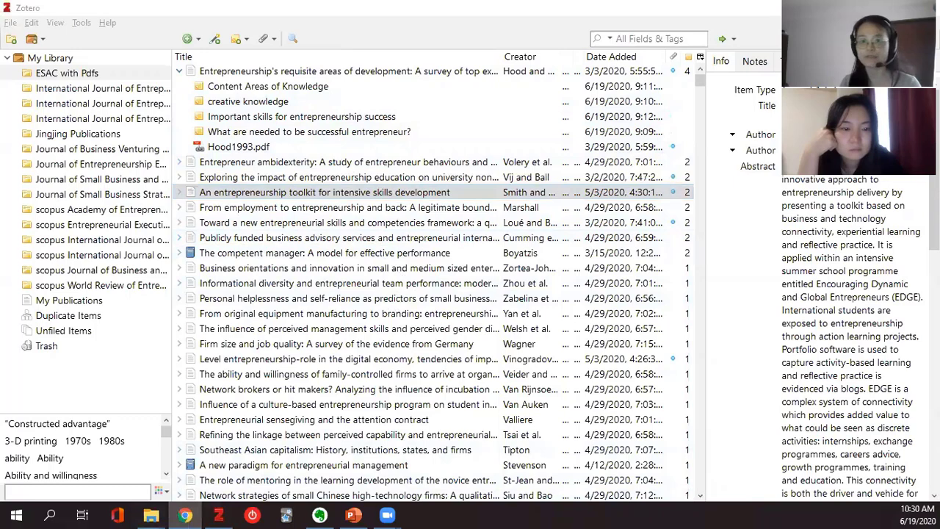
pyautogui.click(742, 27)
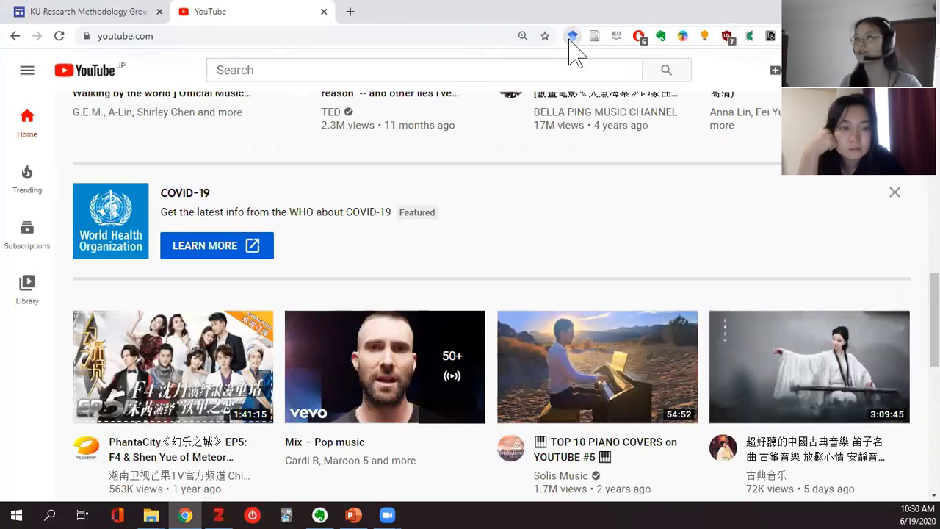
pyautogui.click(571, 35)
pyautogui.click(416, 64)
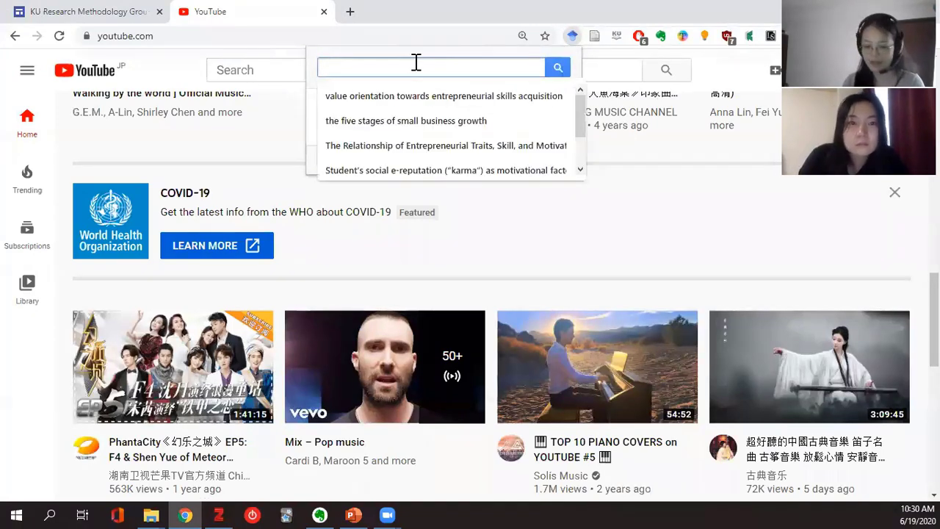
pyautogui.write('entrep')
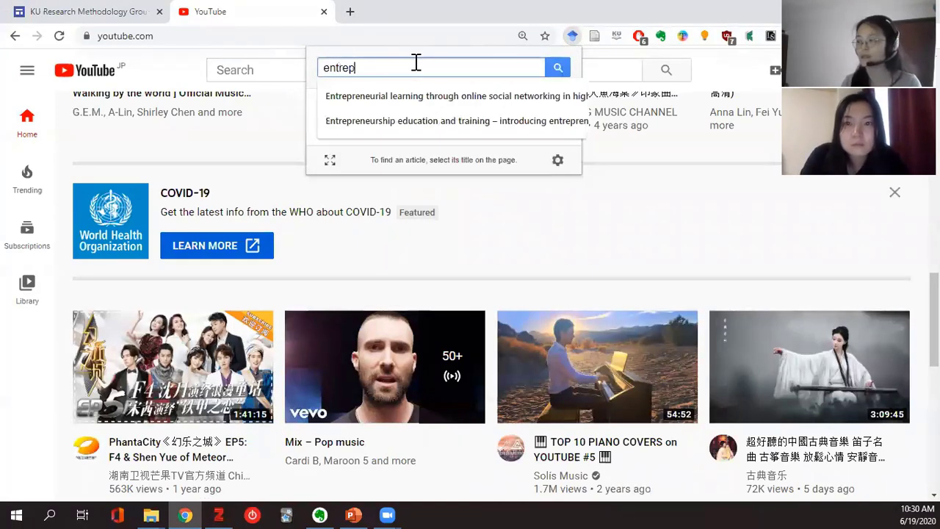
pyautogui.click(437, 99)
pyautogui.click(558, 67)
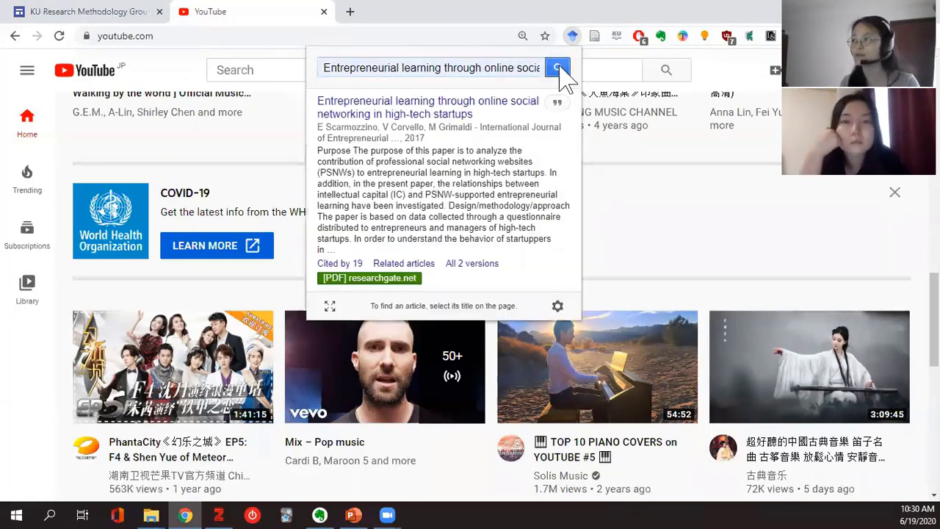
pyautogui.click(330, 307)
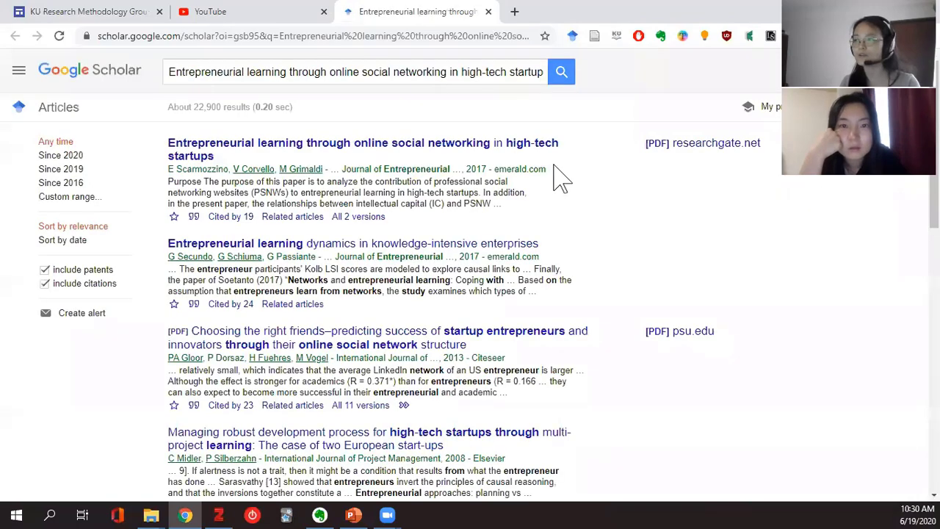
# Step: Save the selected first search result to the Zotero library, and expand its new entry in Zotero to show the attachments
pyautogui.click(596, 39)
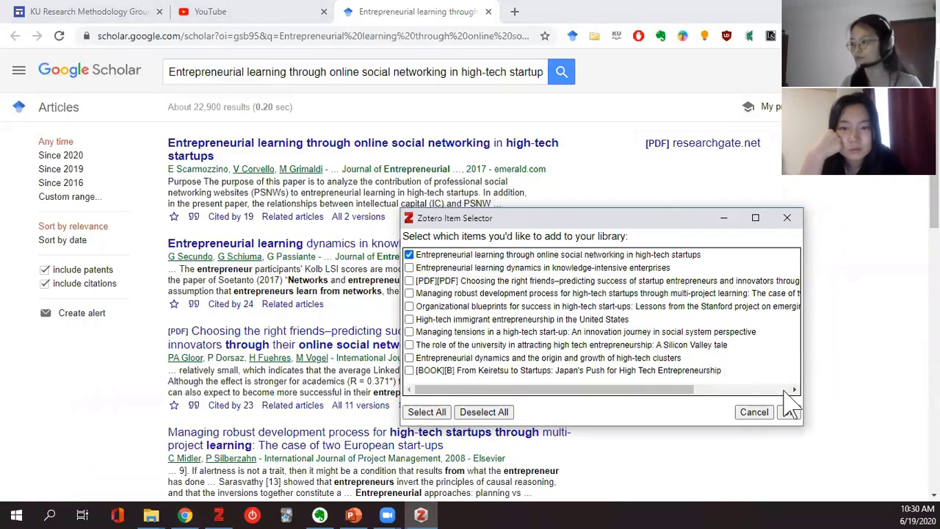
pyautogui.click(789, 412)
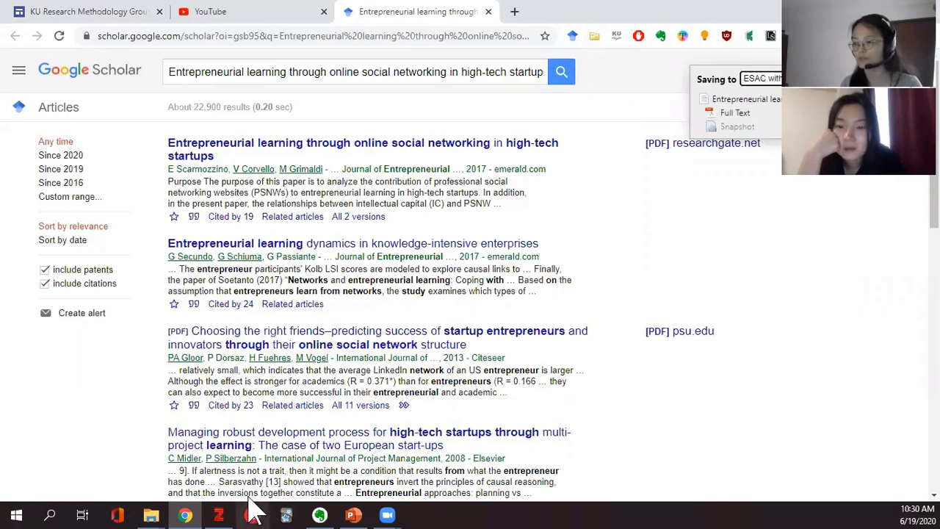
pyautogui.click(219, 515)
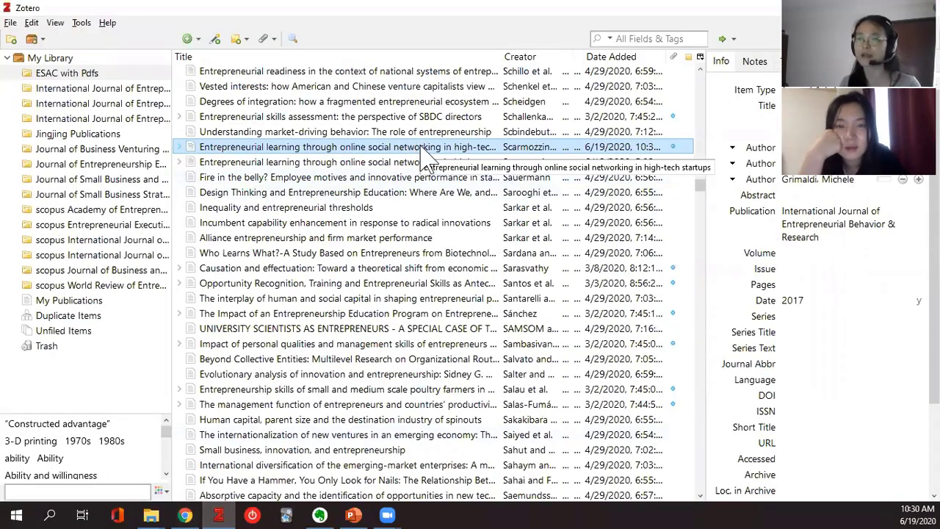
pyautogui.click(179, 147)
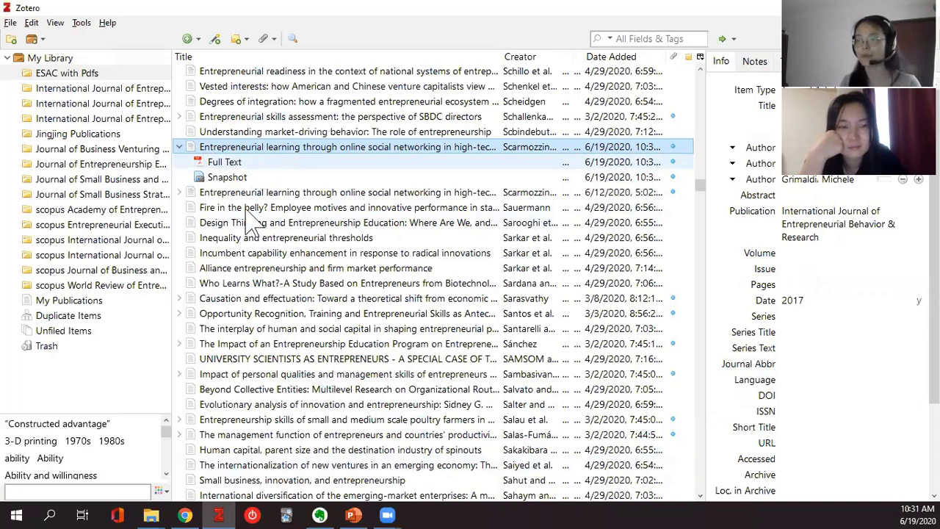
# Step: Switch to File Explorer, enlarge the All articles folder window, and look over its PDFs, selecting Gartner1988.pdf
pyautogui.click(152, 515)
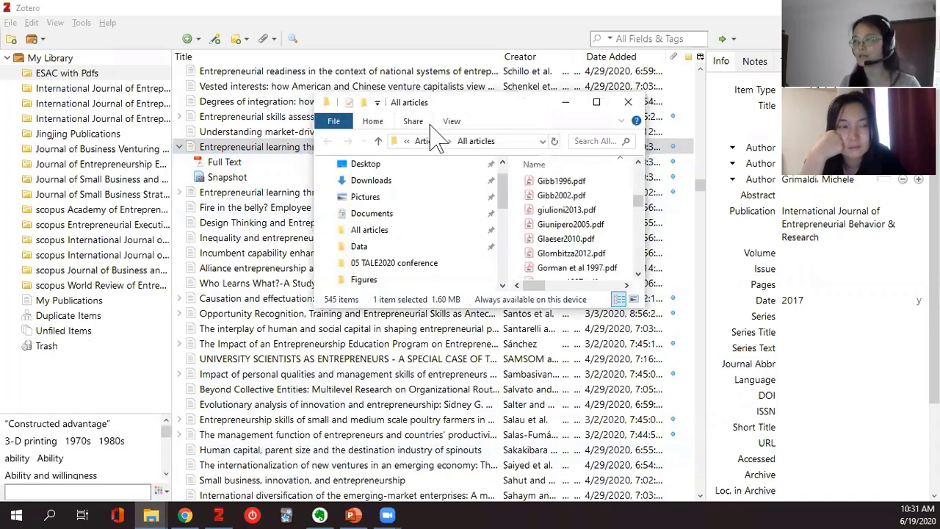
pyautogui.click(597, 102)
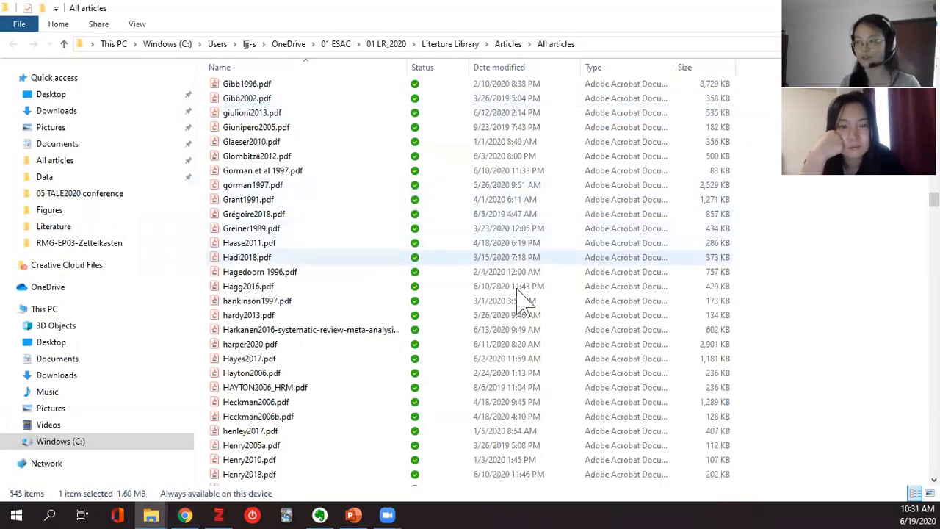
pyautogui.scroll(6, 470, 308)
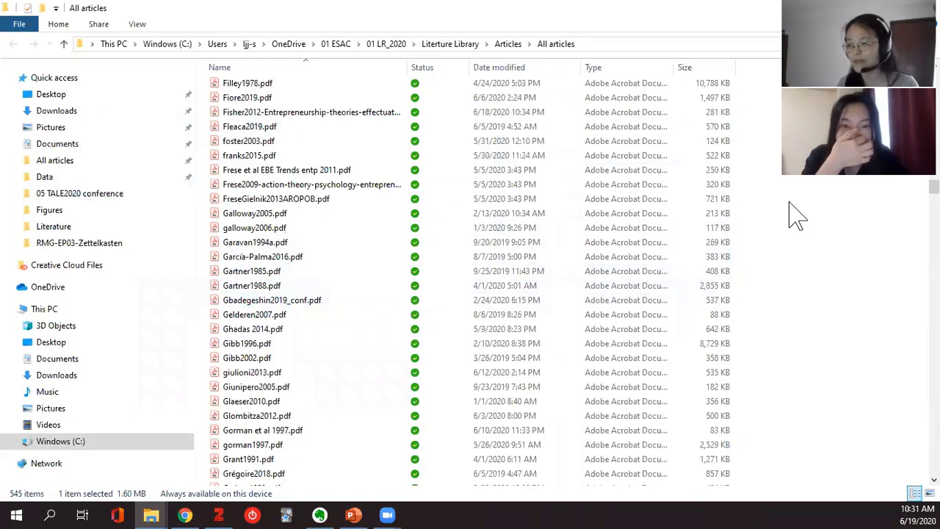
pyautogui.click(231, 287)
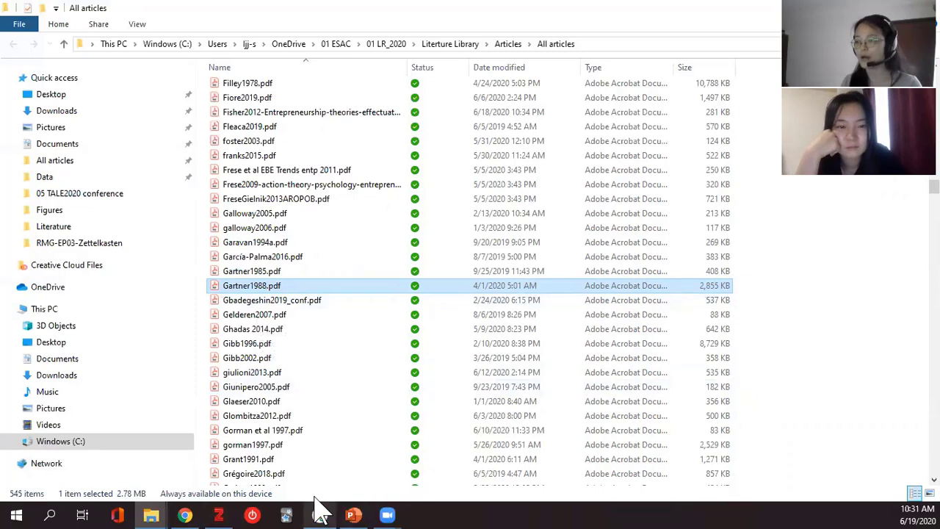
# Step: From Zotero, show the Full Text attachment's file in its storage folder, move that PDF into All articles, and open that folder
pyautogui.click(219, 514)
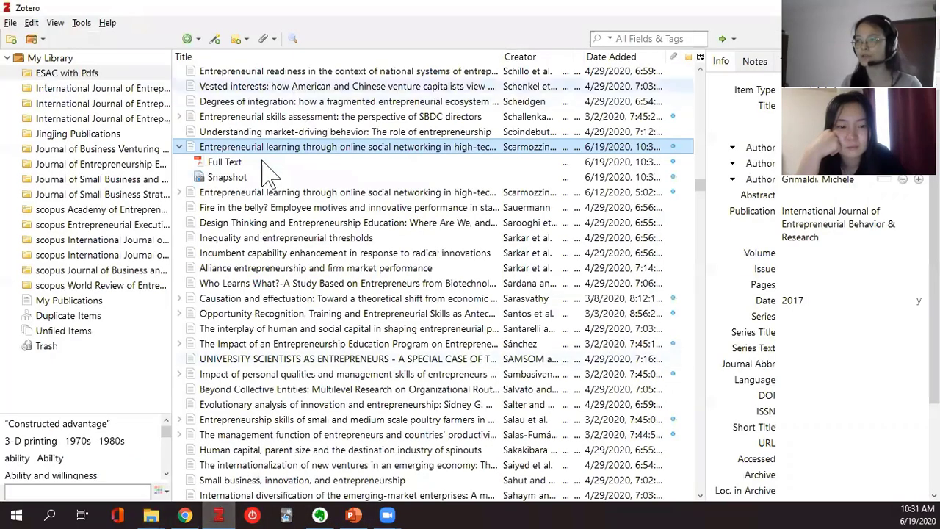
pyautogui.rightClick(246, 163)
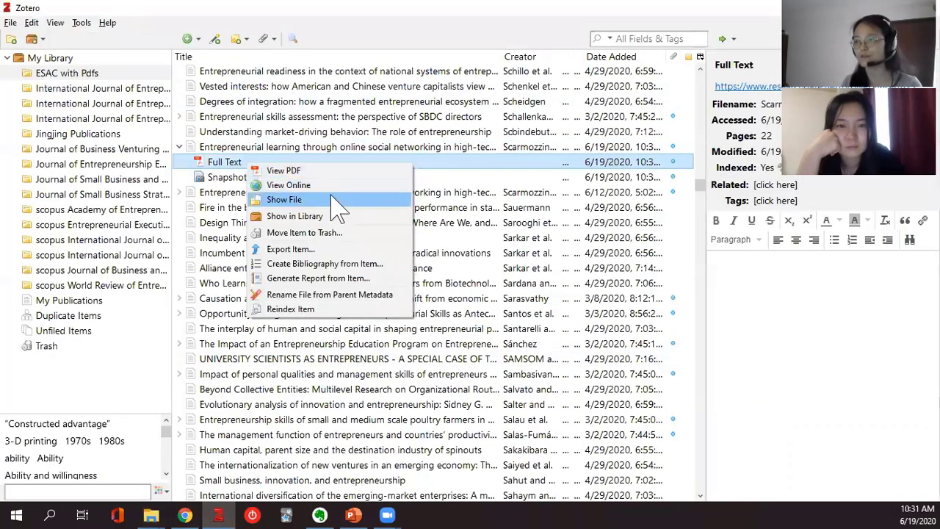
pyautogui.click(279, 200)
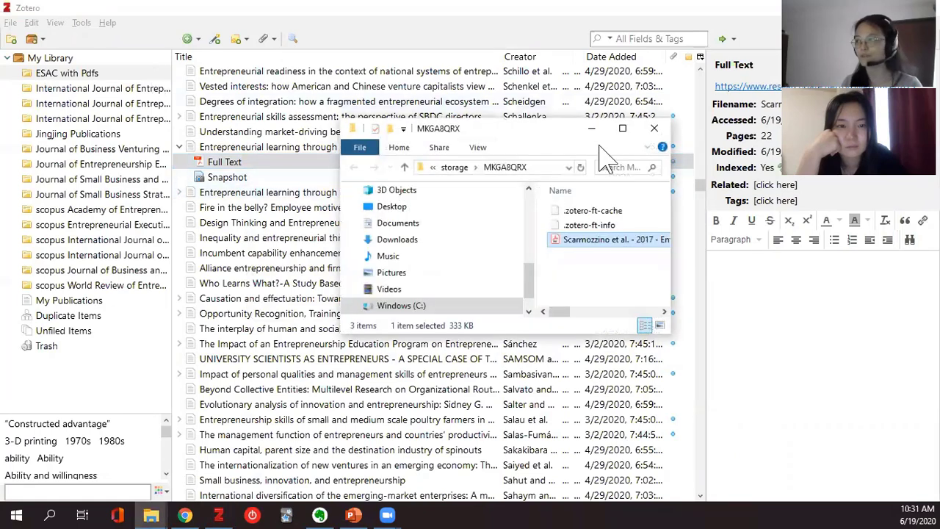
pyautogui.click(621, 128)
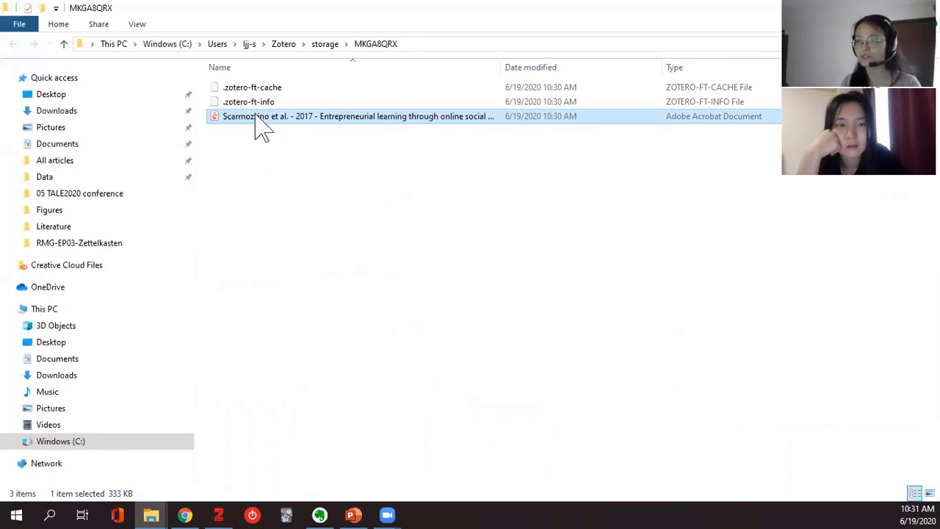
pyautogui.moveTo(243, 121); pyautogui.dragTo(74, 166)
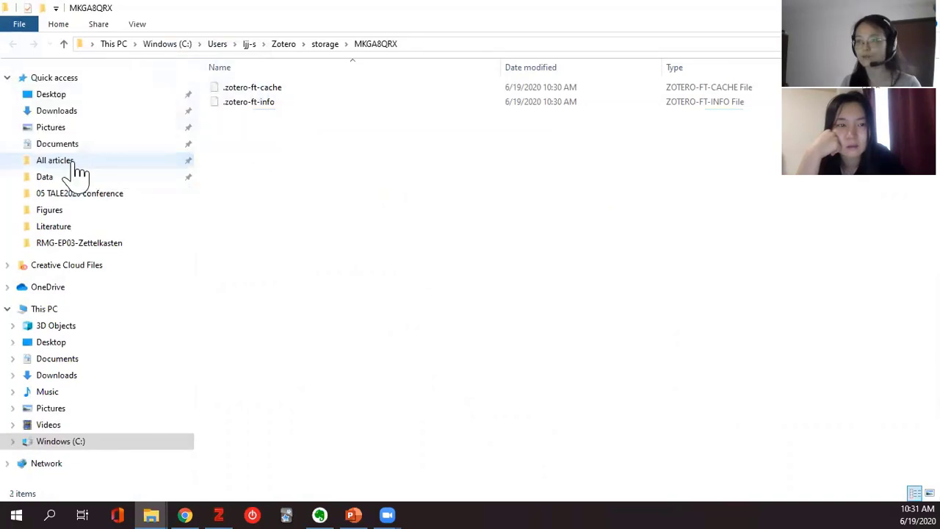
pyautogui.click(73, 163)
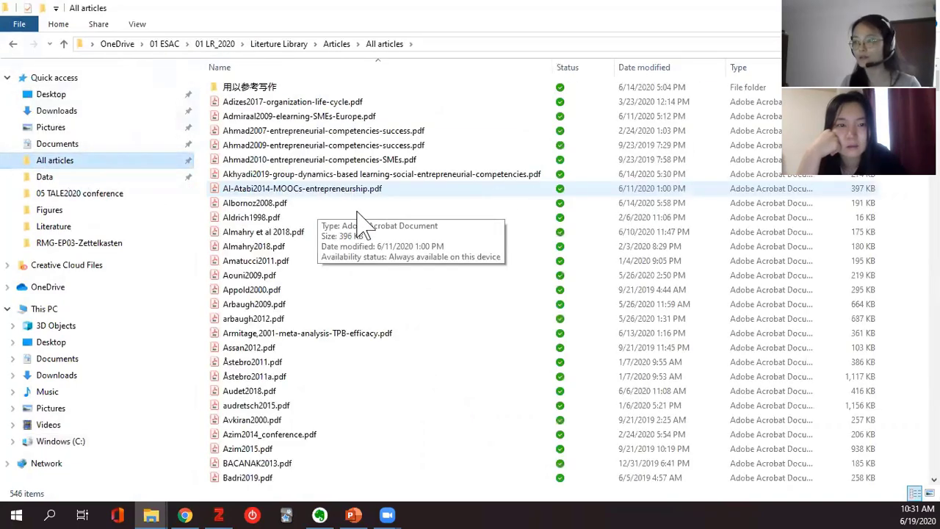
# Step: Search the All articles folder for "scarmo" and compare the moved PDF with scarmozzino2017.pdf, ending with the moved file selected
pyautogui.click(186, 514)
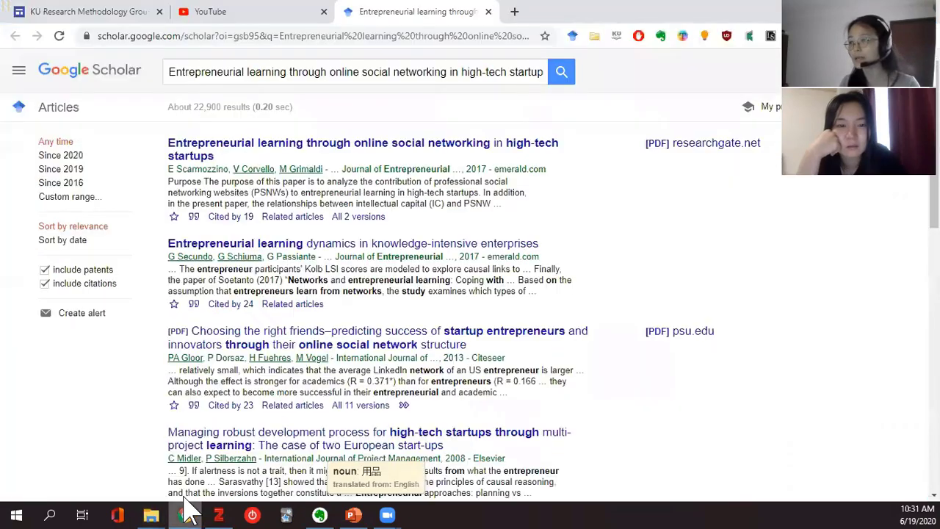
pyautogui.click(188, 511)
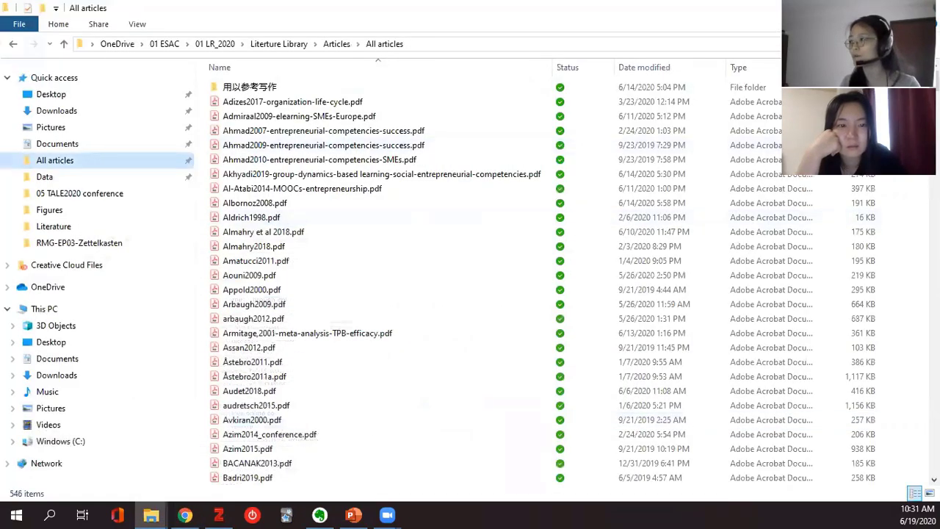
pyautogui.write('scar')
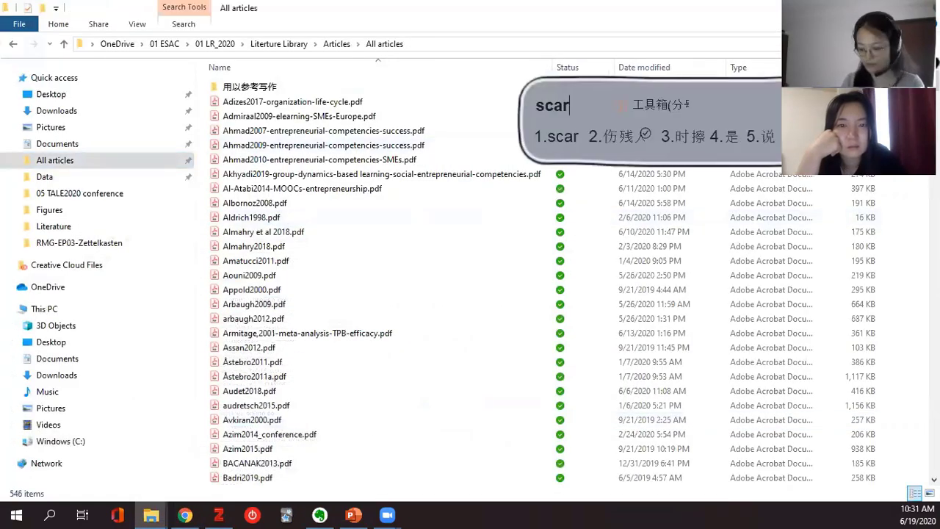
pyautogui.press('Return')
pyautogui.write('mo')
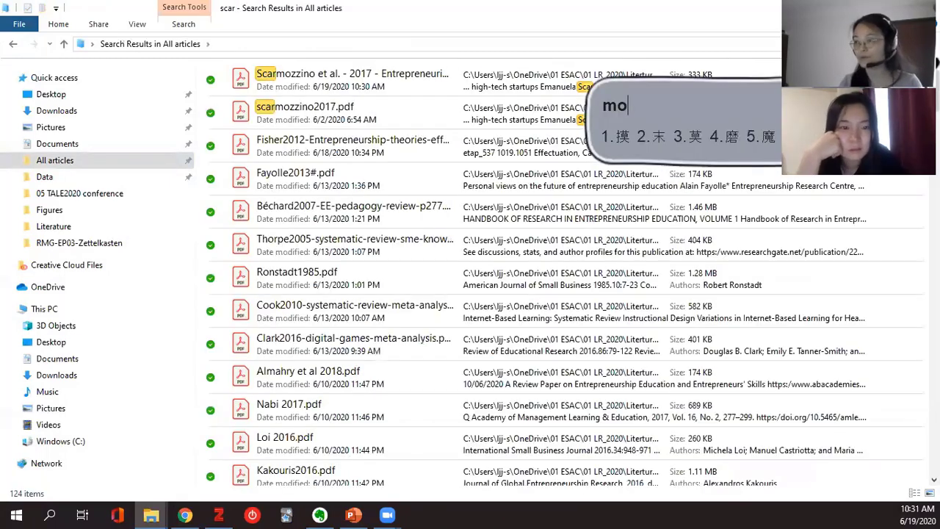
pyautogui.press('Return')
pyautogui.click(413, 94)
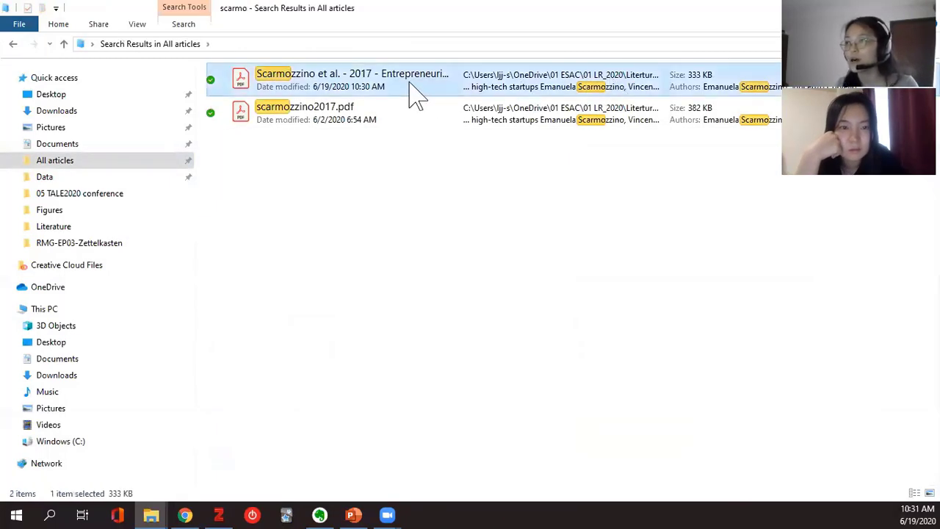
pyautogui.click(339, 131)
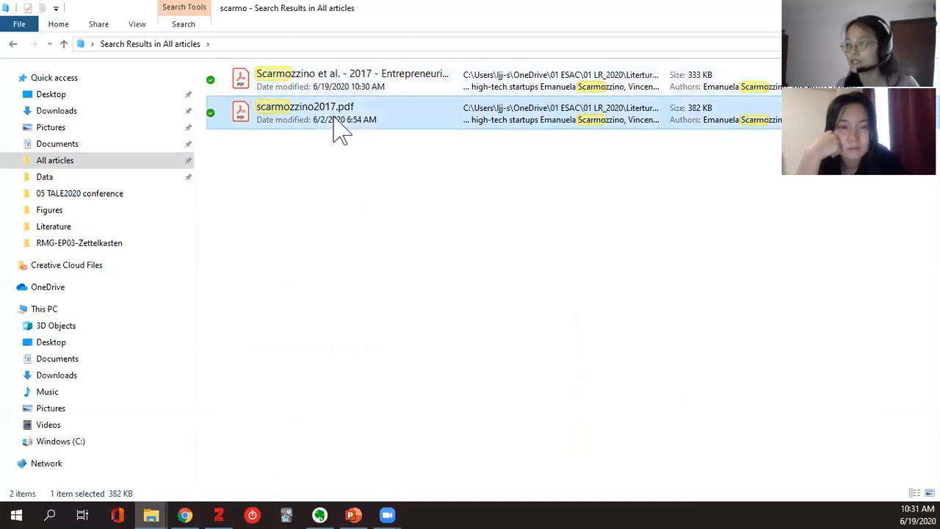
pyautogui.click(395, 90)
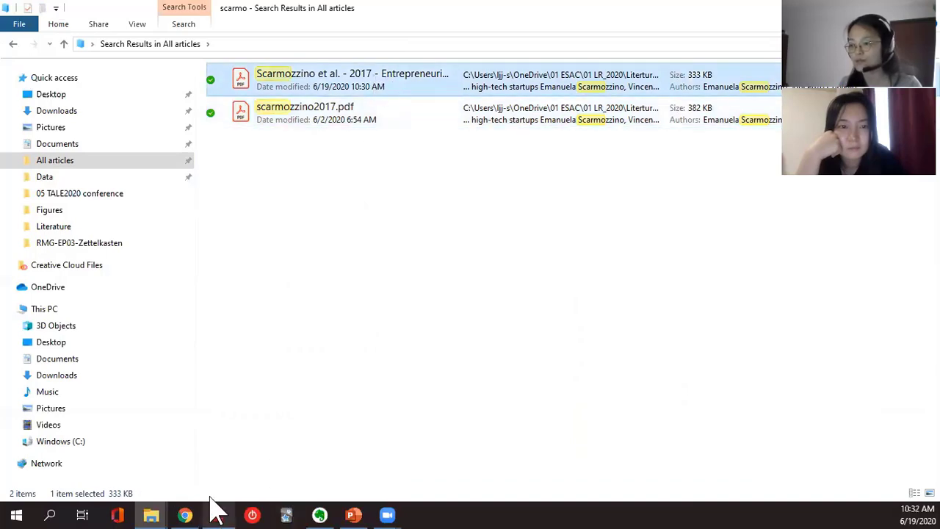
# Step: In Zotero, attach a link to the article entry, finding the moved 2017 PDF in All articles by searching for "scarm"
pyautogui.click(218, 515)
pyautogui.click(309, 149)
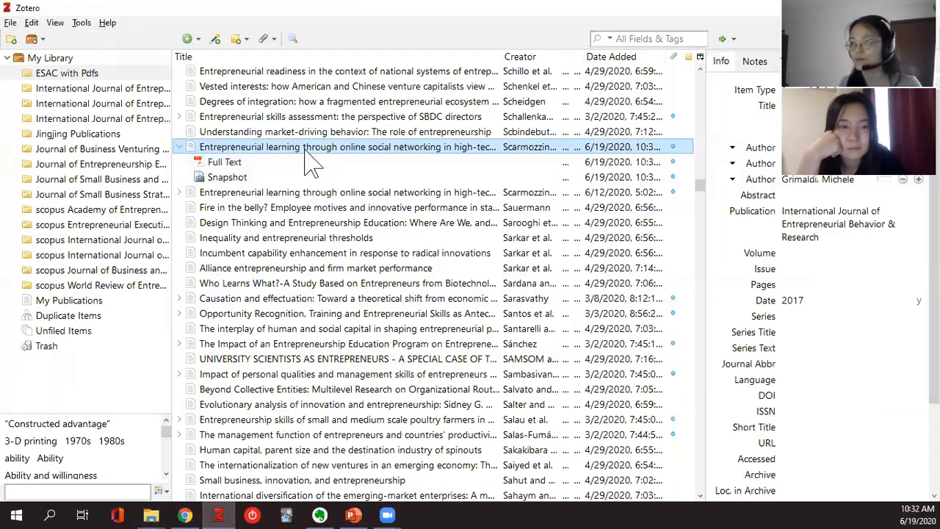
pyautogui.rightClick(307, 149)
pyautogui.moveTo(433, 250)
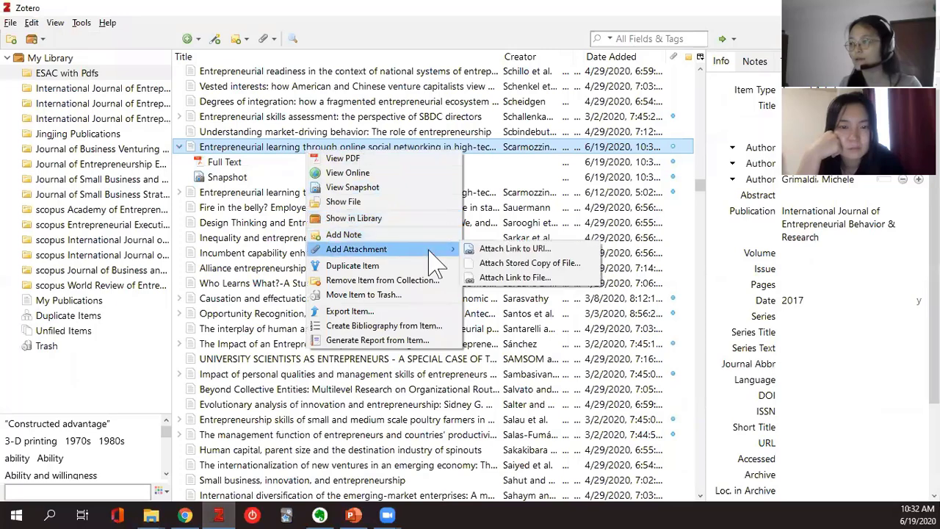
pyautogui.click(531, 277)
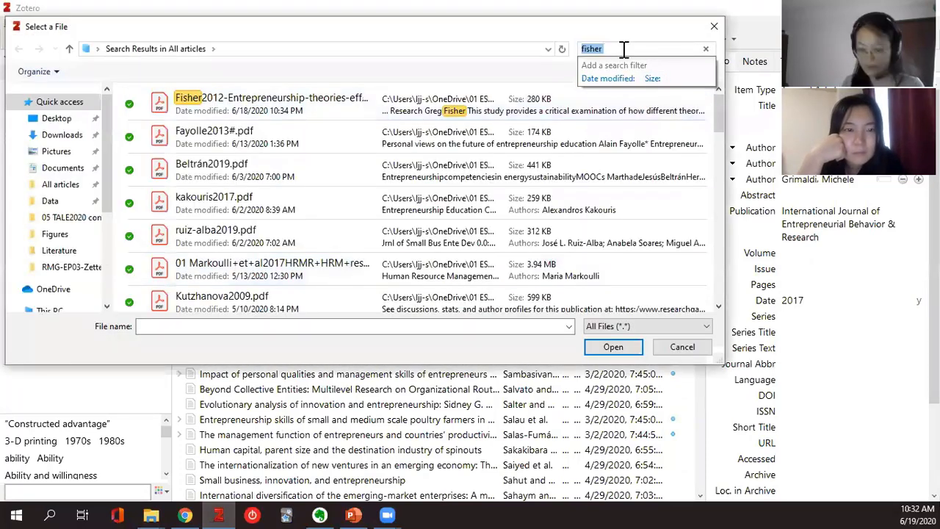
pyautogui.click(623, 49)
pyautogui.write('scarm')
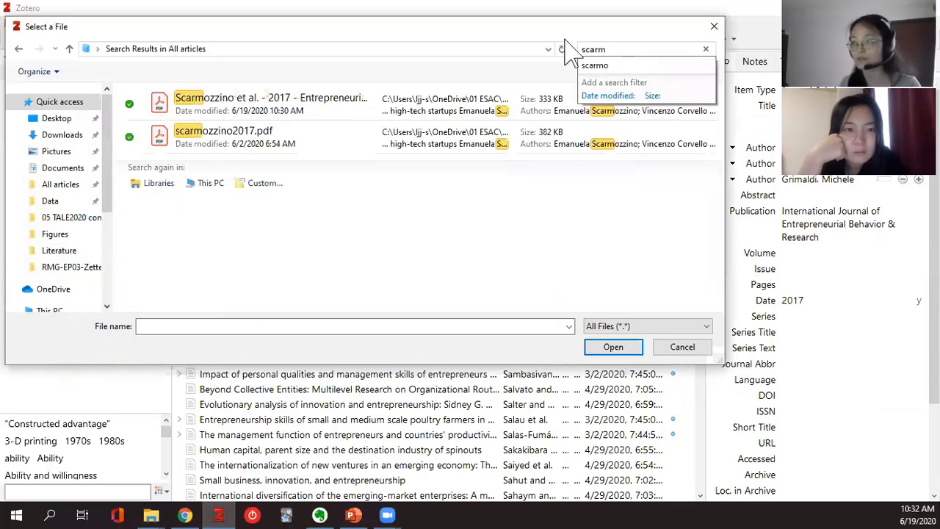
pyautogui.click(290, 112)
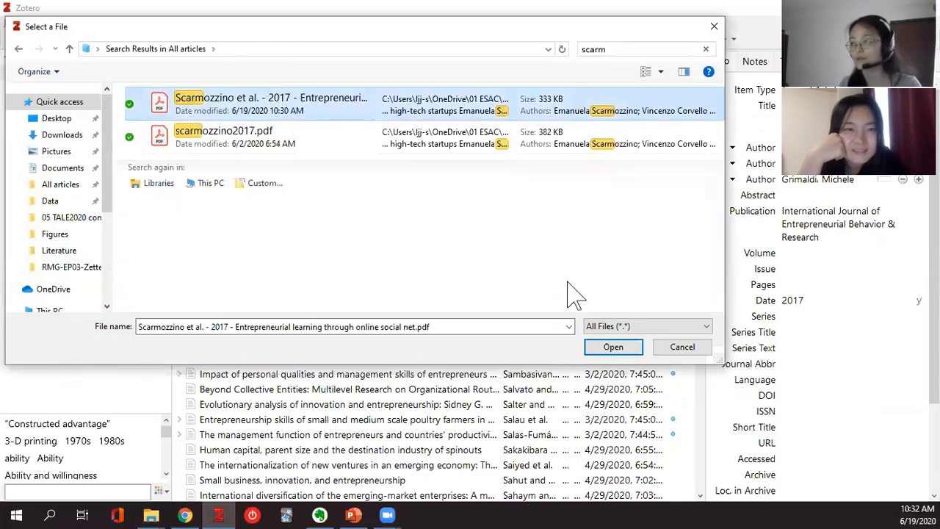
pyautogui.click(612, 348)
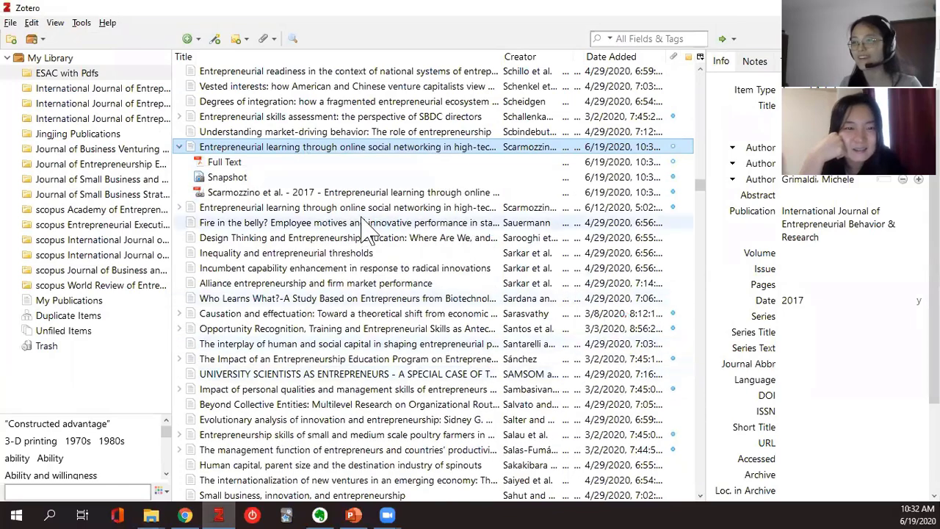
# Step: Move the article entry's stored Full Text attachment to the Trash
pyautogui.click(221, 162)
pyautogui.rightClick(234, 166)
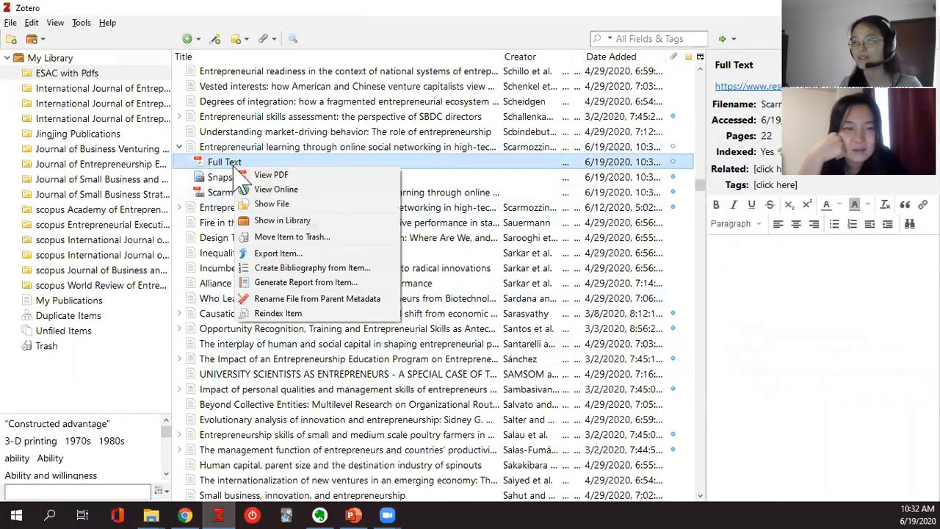
pyautogui.click(361, 236)
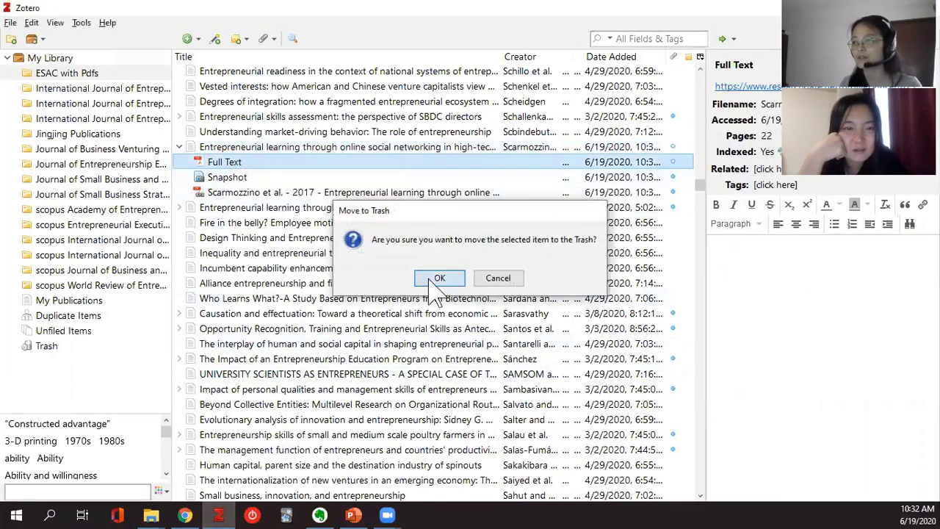
pyautogui.click(384, 274)
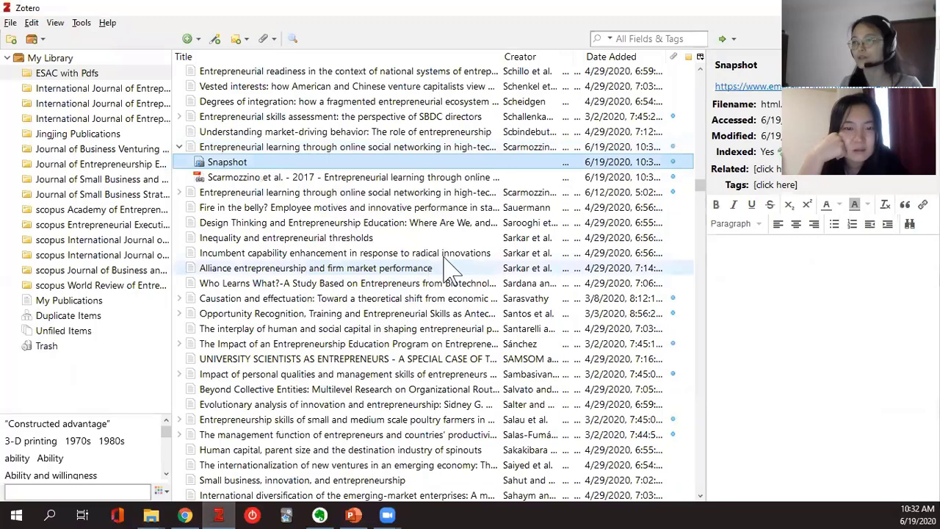
# Step: Open the entry's linked PDF in Acrobat to check it, glancing at the All articles folder and returning to the PDF
pyautogui.click(432, 178)
pyautogui.doubleClick(507, 179)
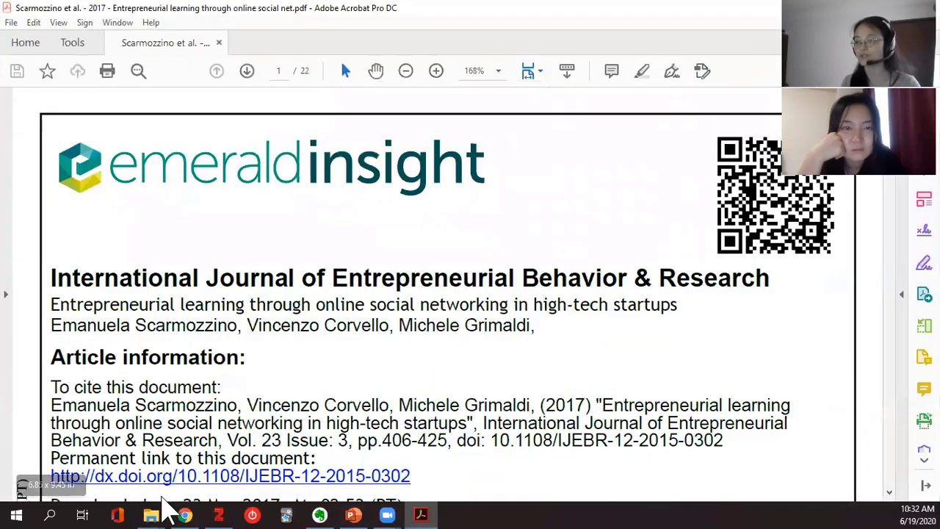
pyautogui.moveTo(151, 507)
pyautogui.click(210, 471)
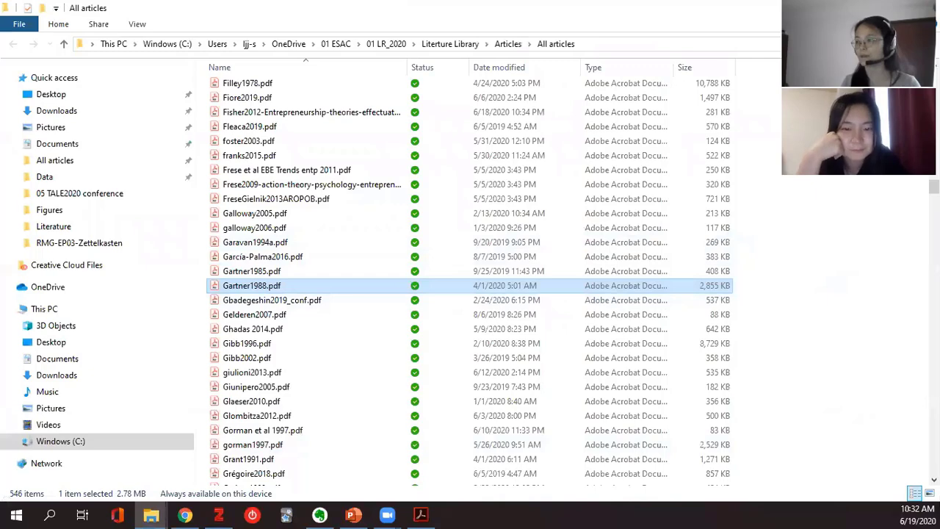
pyautogui.hotkey('alt', 'Tab')
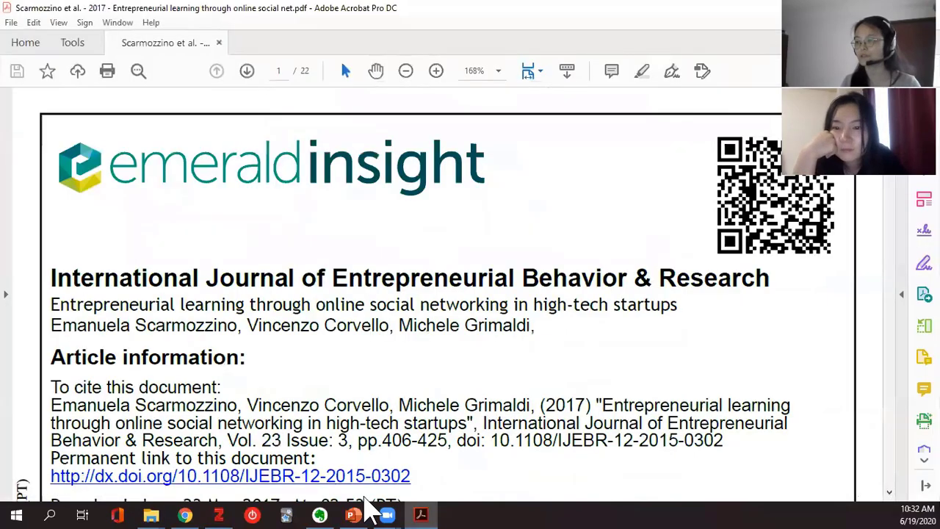
# Step: Switch to Zotero and view the Add Attachment options for the 2017 article entry without attaching anything
pyautogui.click(222, 513)
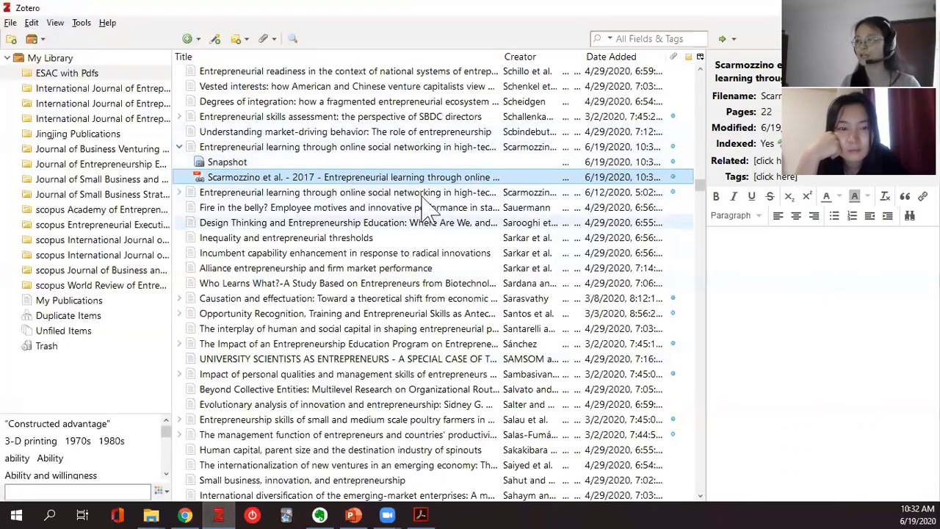
pyautogui.rightClick(439, 150)
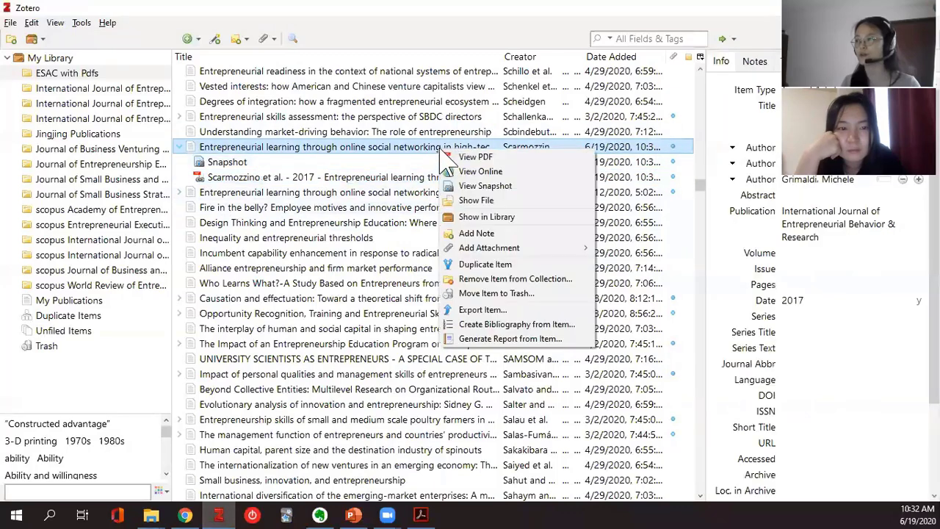
pyautogui.moveTo(582, 249)
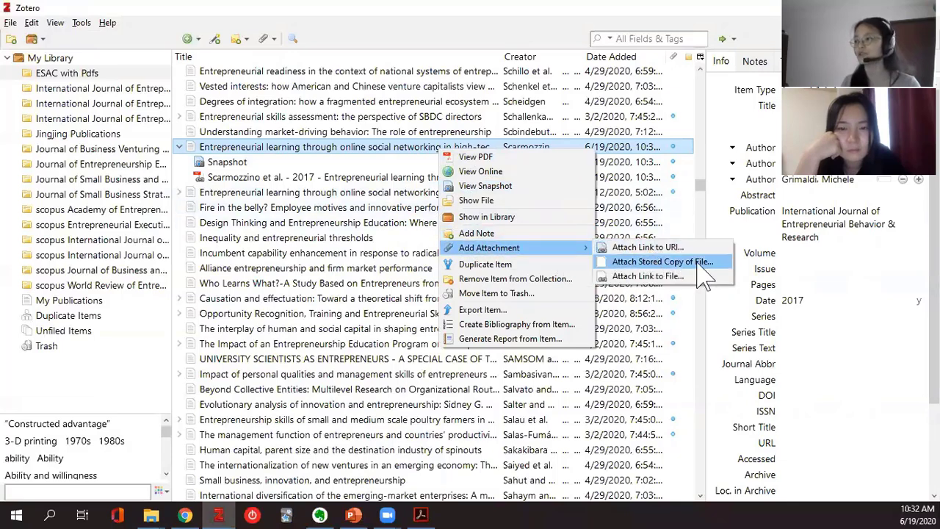
pyautogui.click(299, 163)
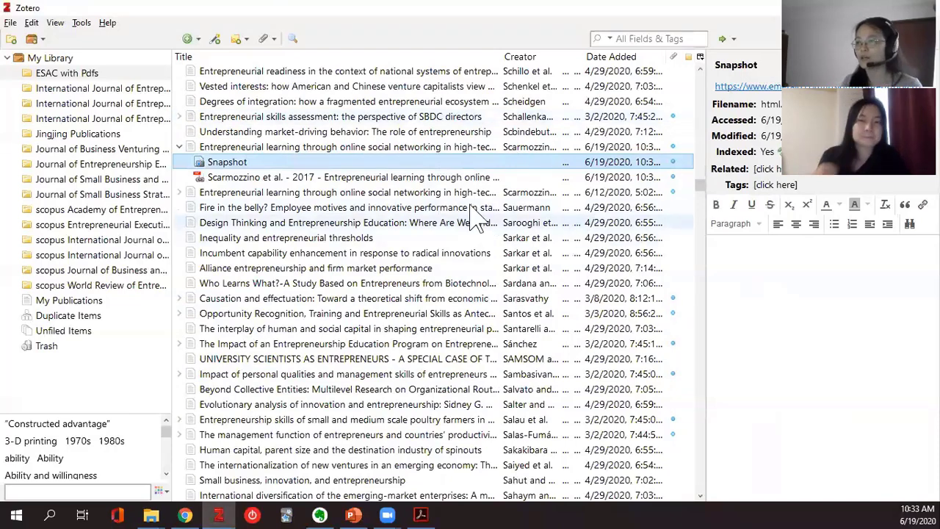
# Step: Create a bibliography from the 2017 article entry in American Psychological Association (APA) 7th edition style and copy it to the clipboard
pyautogui.click(474, 148)
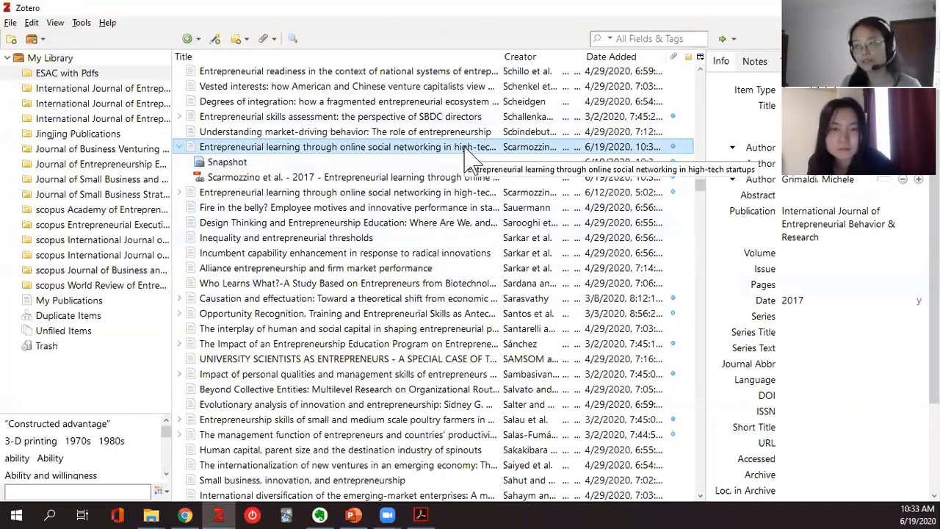
pyautogui.rightClick(465, 147)
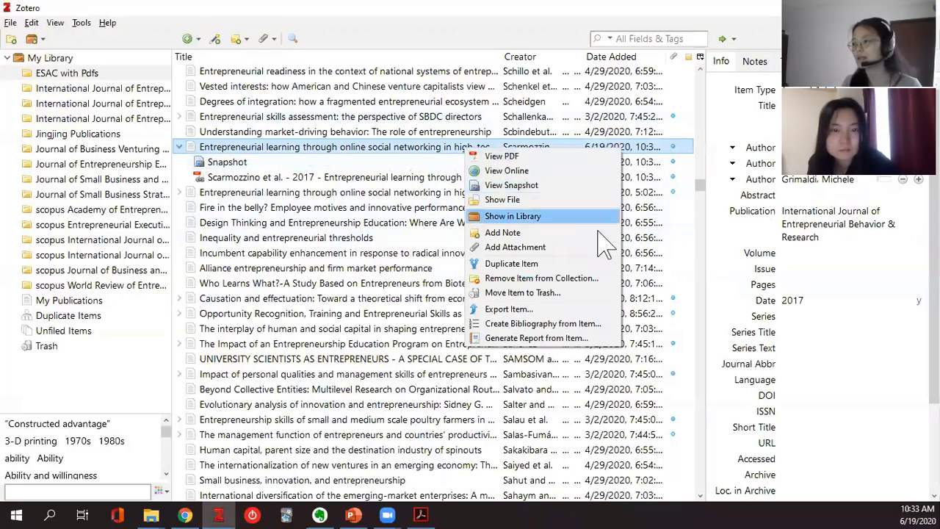
pyautogui.click(590, 324)
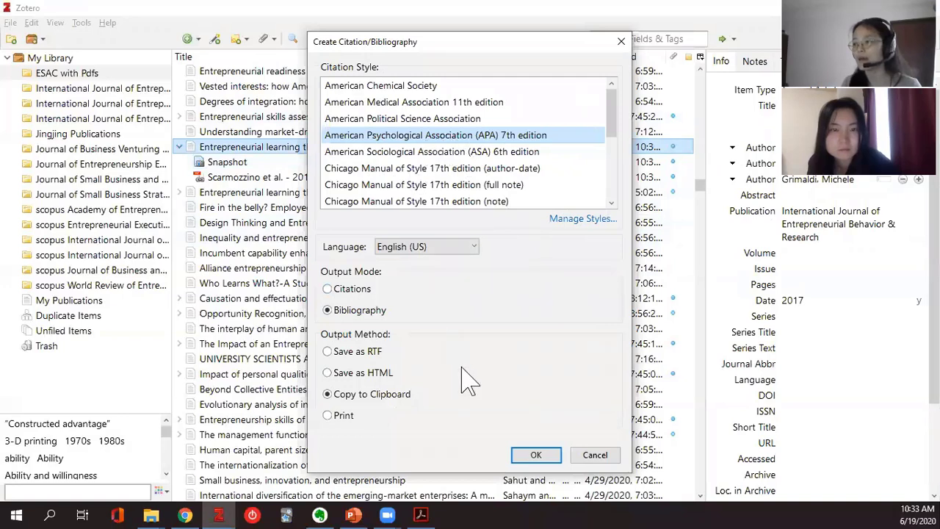
pyautogui.click(358, 311)
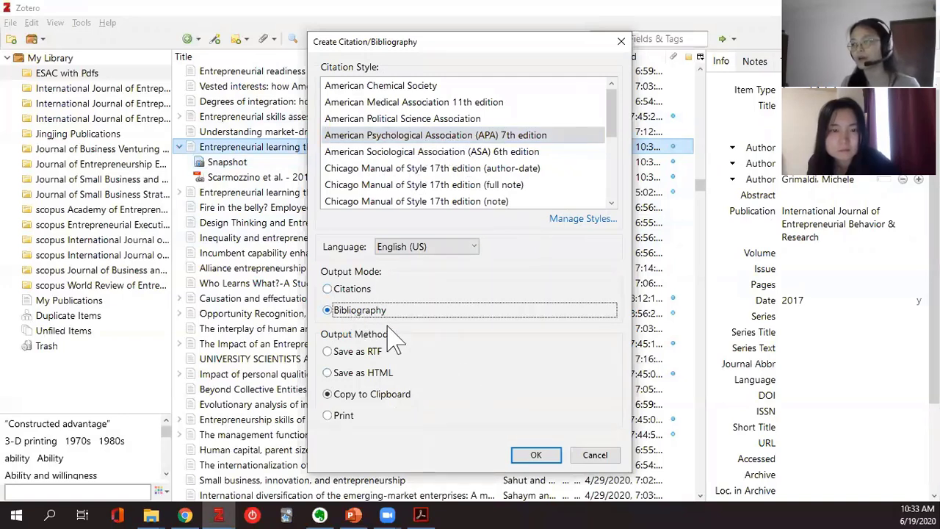
pyautogui.click(389, 395)
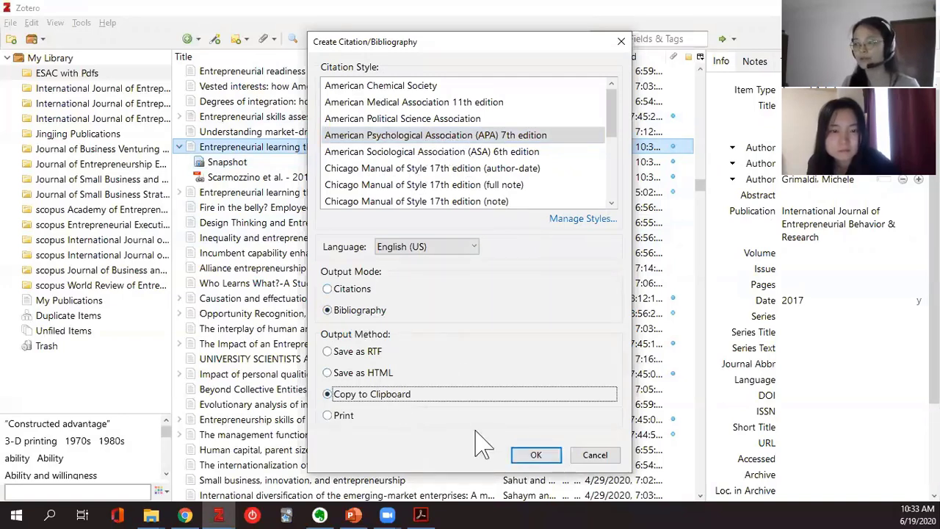
pyautogui.click(534, 454)
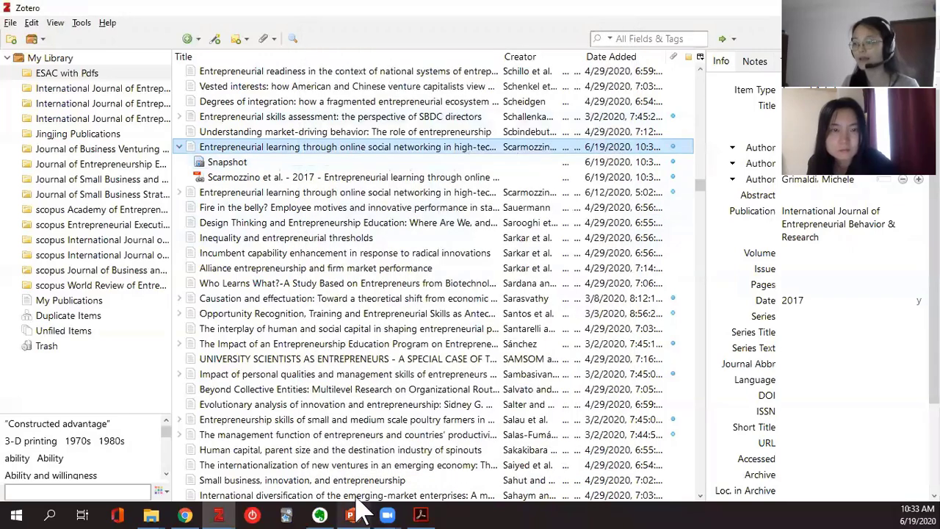
# Step: Switch to Evernote and duplicate the ZZZ template note in the 1.Bibliography notebook
pyautogui.click(225, 510)
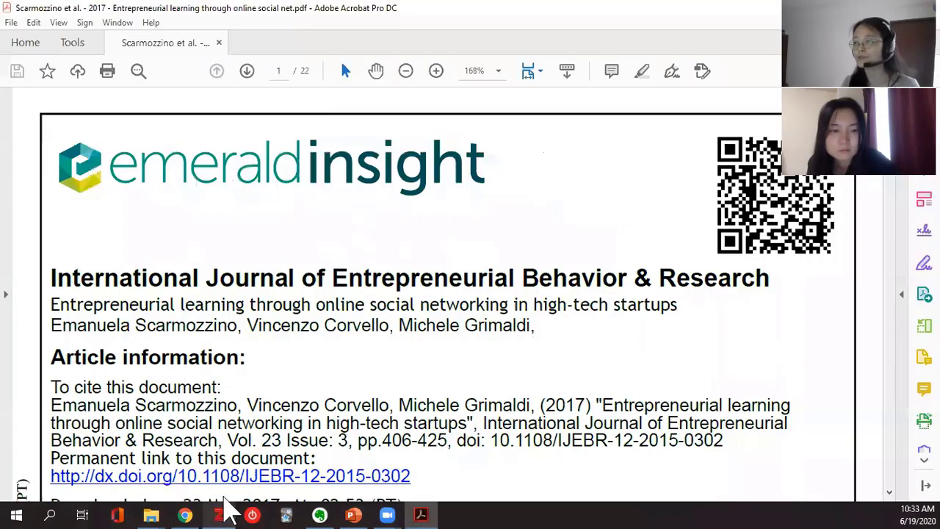
pyautogui.click(321, 512)
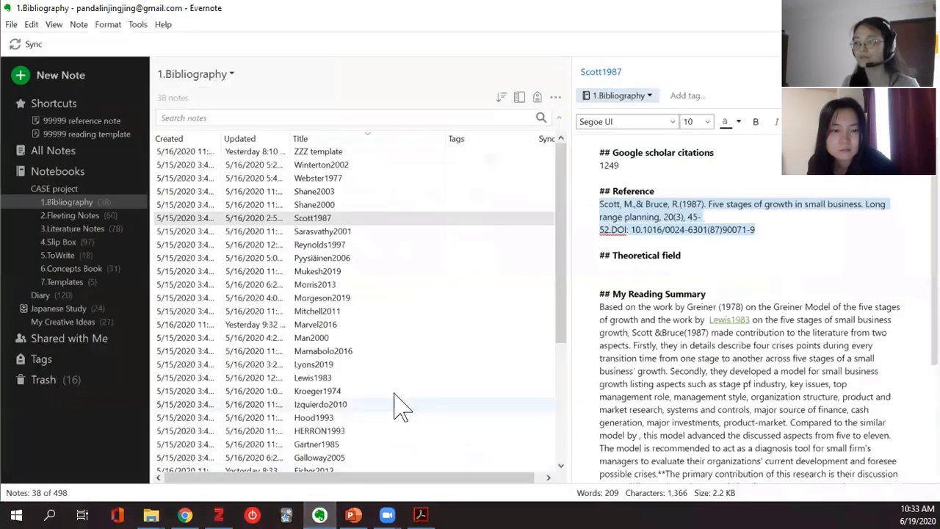
pyautogui.click(84, 216)
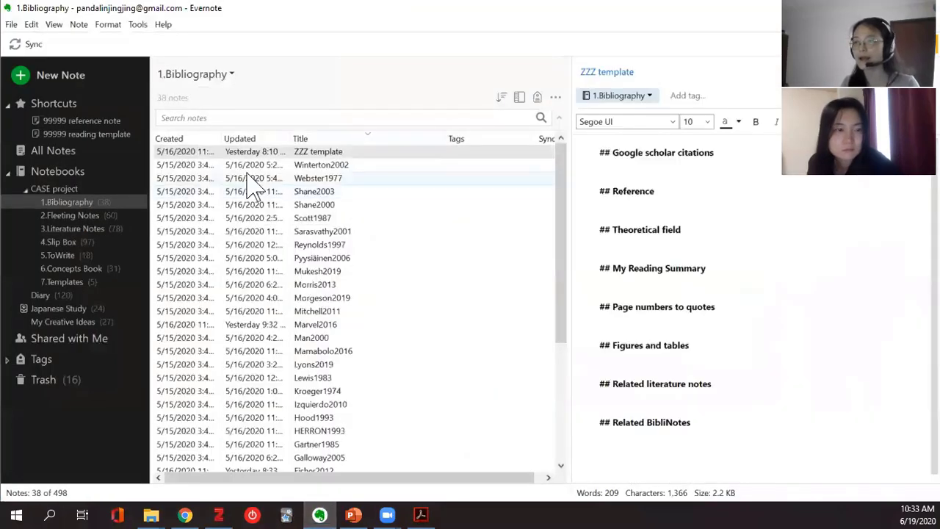
pyautogui.rightClick(336, 152)
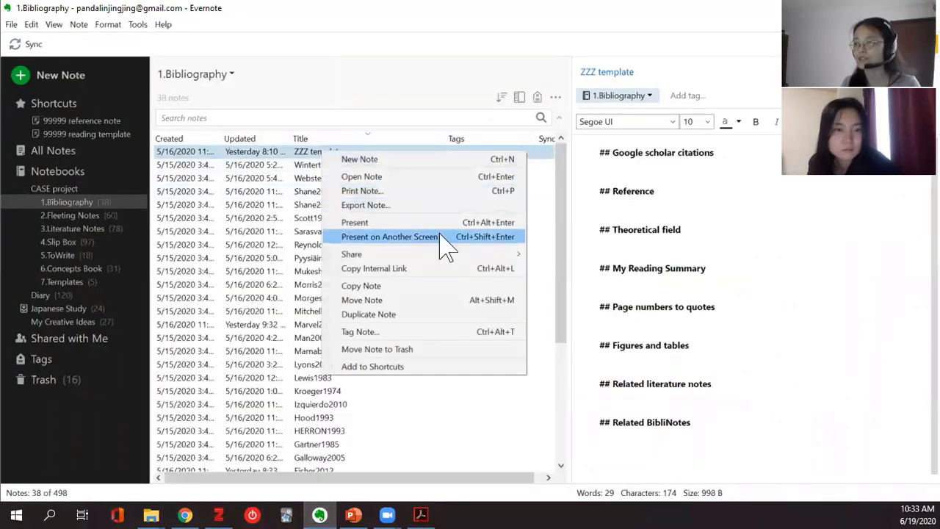
pyautogui.click(422, 314)
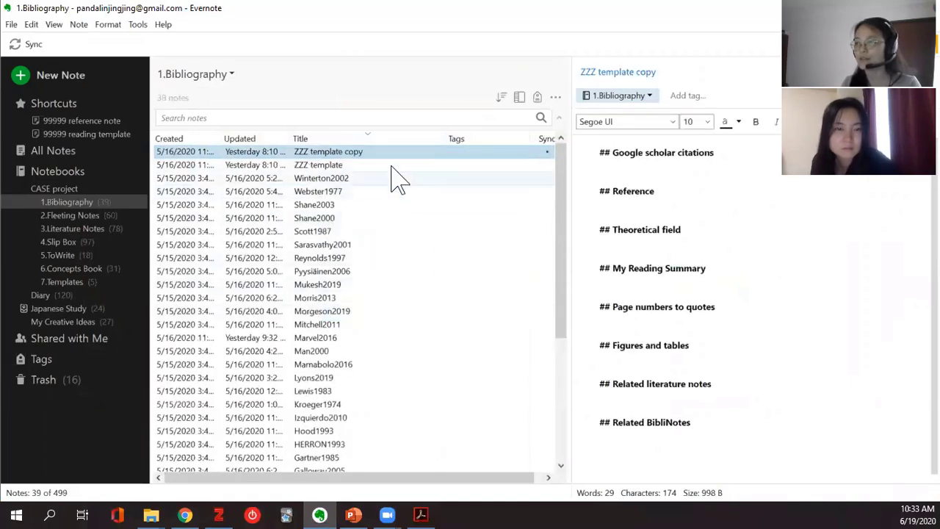
# Step: Paste the copied reference under the duplicate note's Reference heading and enter the article's Google Scholar citation count, 19, under Google scholar citations
pyautogui.click(633, 209)
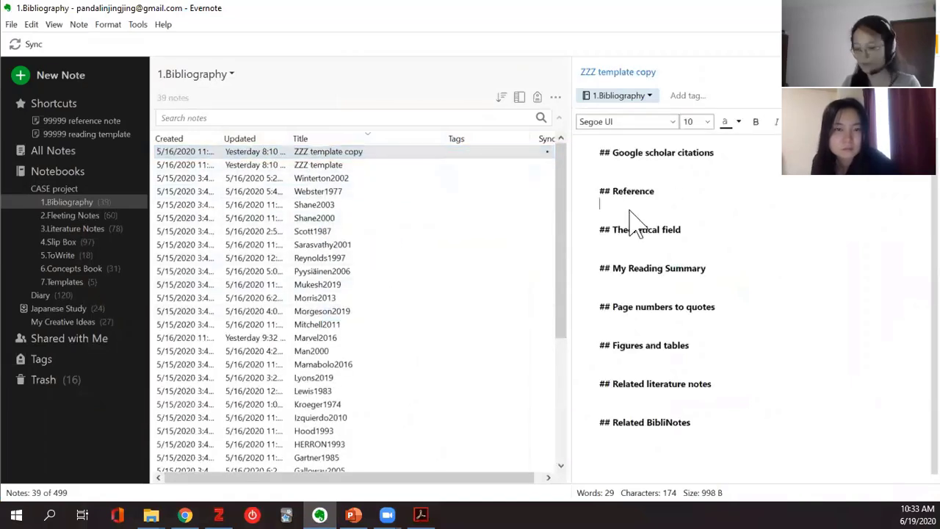
pyautogui.write('Scarmozzino, E., Corvello, V., & Grimaldi, M. (2017). Entrepreneurial learning through online social networking in high-tech startups. International Journal of Entrepreneurial Behavior & Research')
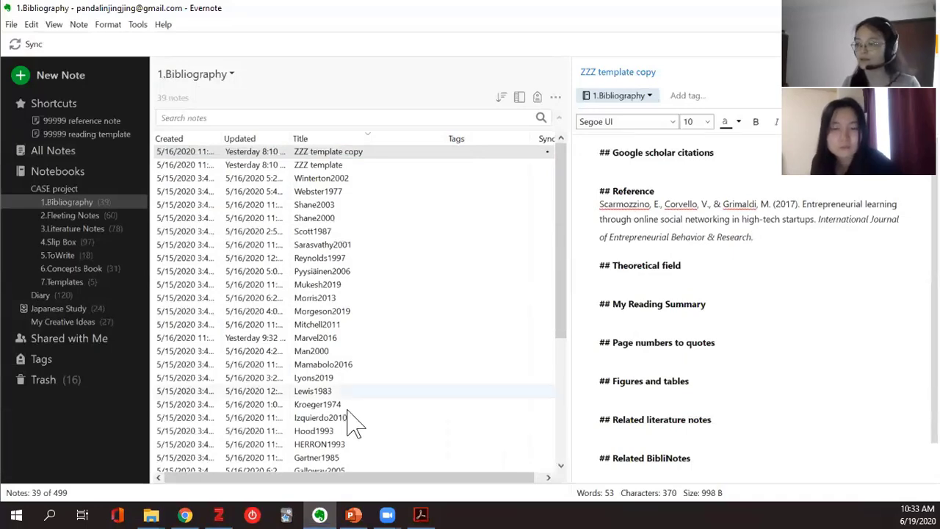
pyautogui.click(183, 509)
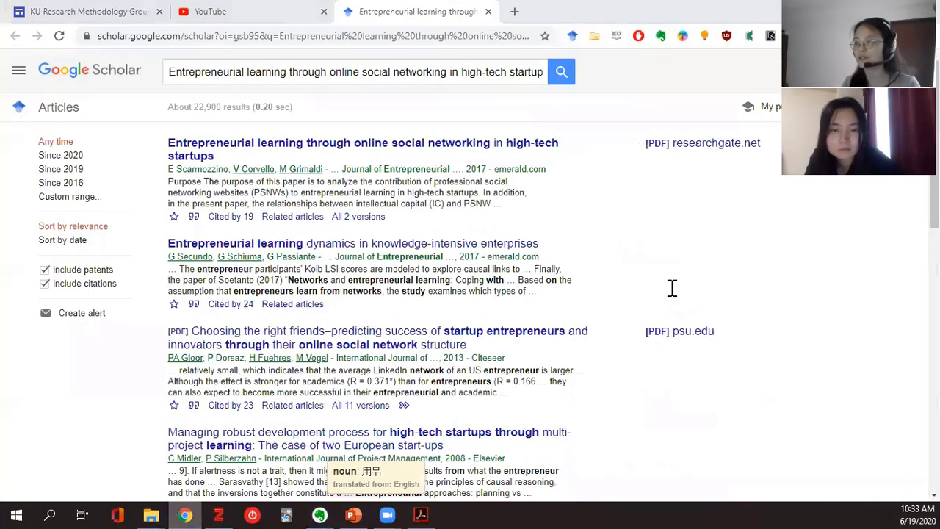
pyautogui.hotkey('alt', 'Tab')
pyautogui.write('9')
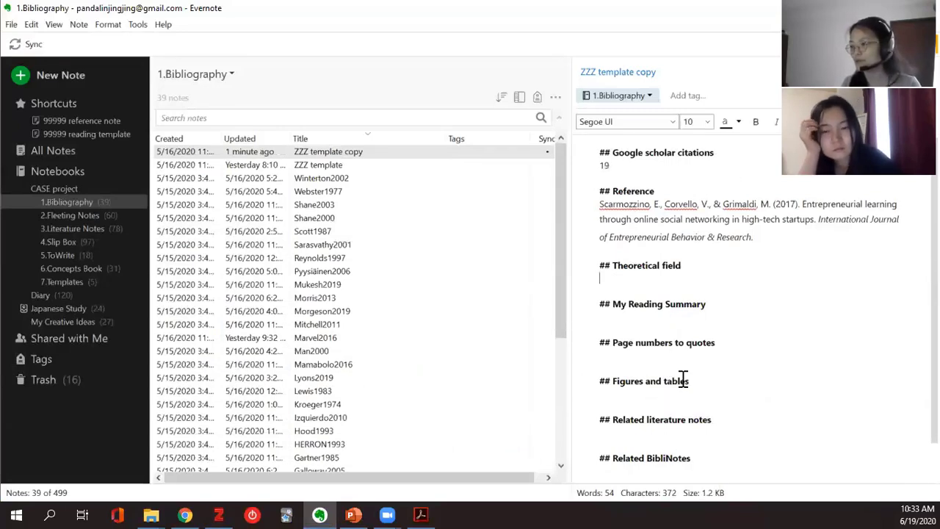
# Step: Rename the duplicated note with the first author's surname copied from the reference, followed by 2017
pyautogui.doubleClick(634, 205)
pyautogui.hotkey('ctrl', 'c')
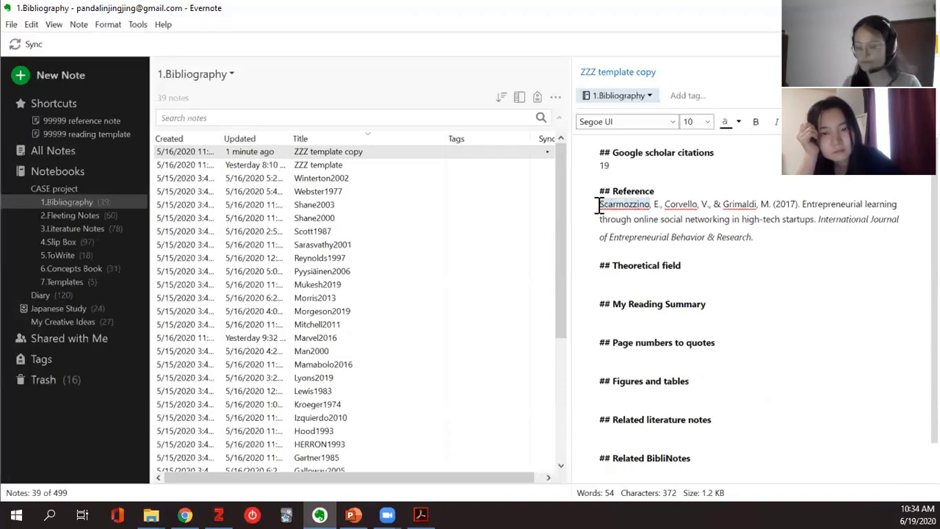
pyautogui.moveTo(664, 70); pyautogui.dragTo(565, 78)
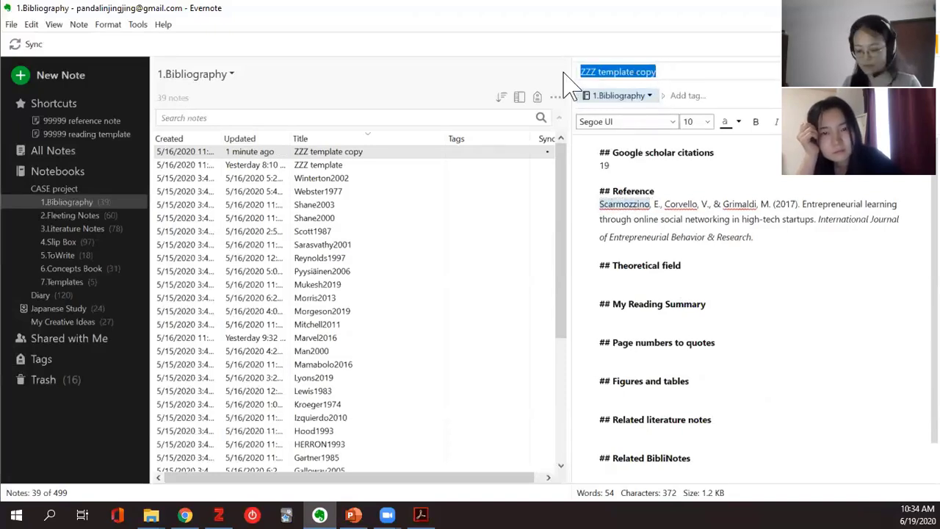
pyautogui.hotkey('ctrl', 'v')
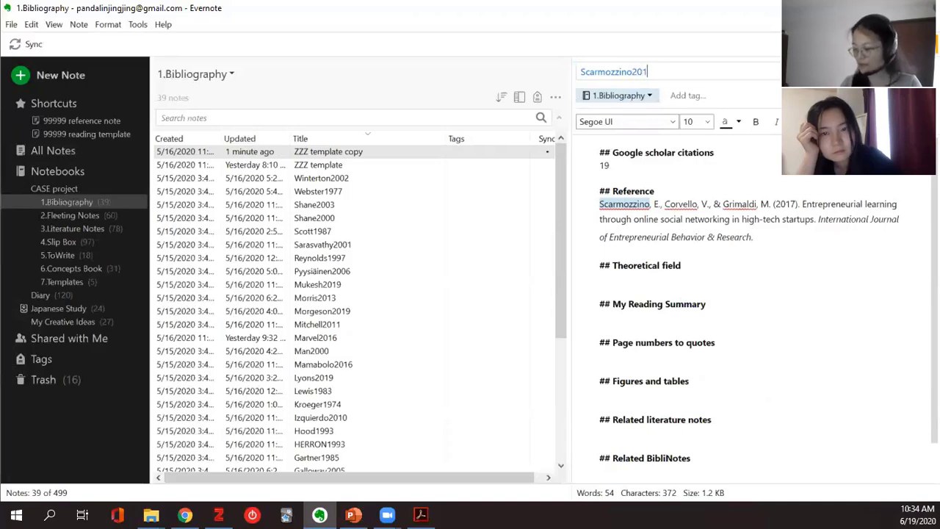
pyautogui.click(794, 245)
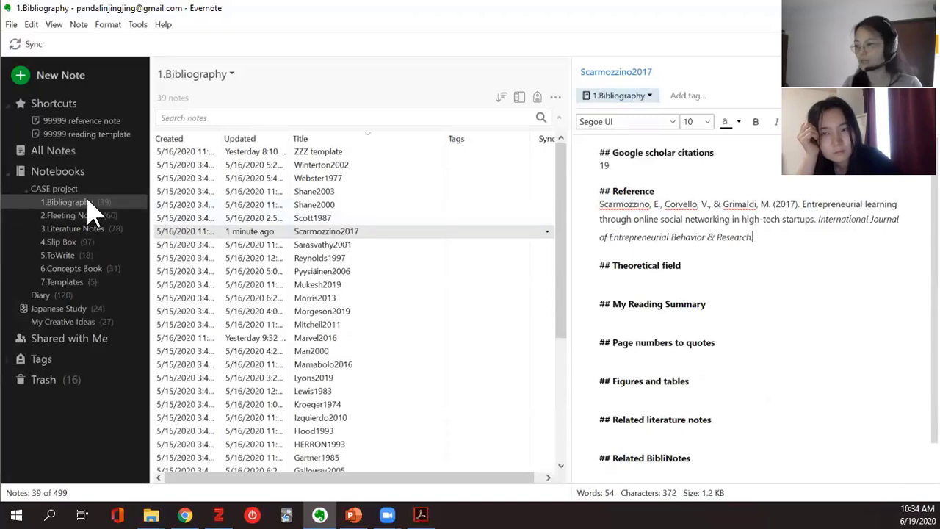
# Step: Look through the note lists of the 1.Bibliography and 2.Fleeting Notes notebooks
pyautogui.scroll(-5, 376, 315)
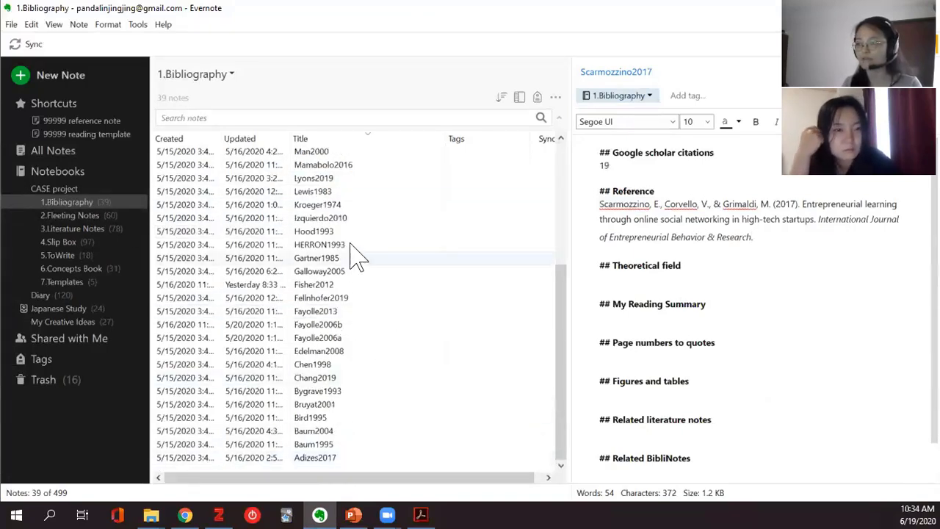
pyautogui.scroll(5, 356, 235)
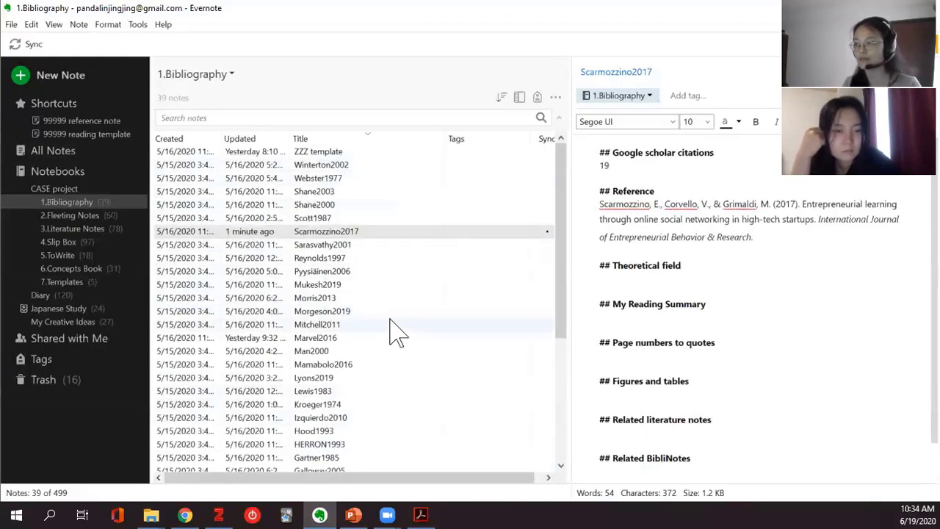
pyautogui.click(67, 215)
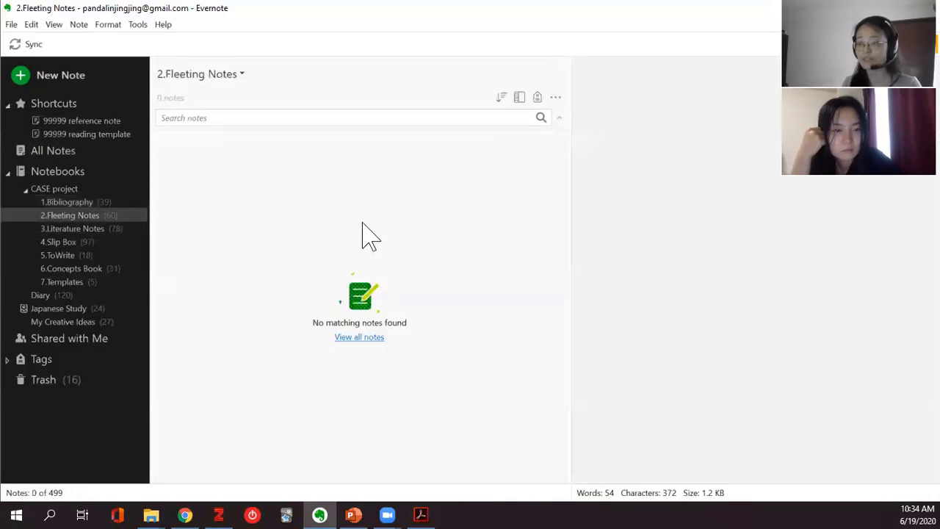
pyautogui.scroll(-10, 457, 259)
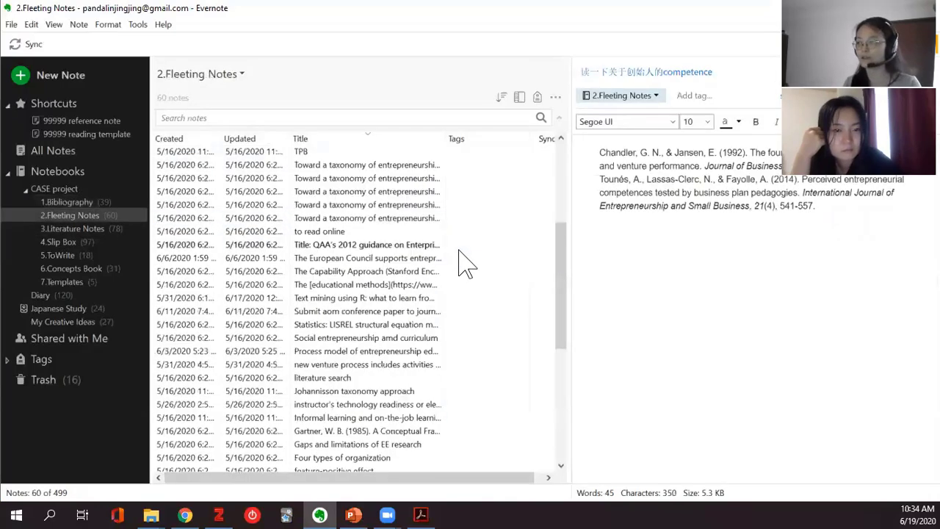
pyautogui.scroll(-1, 460, 252)
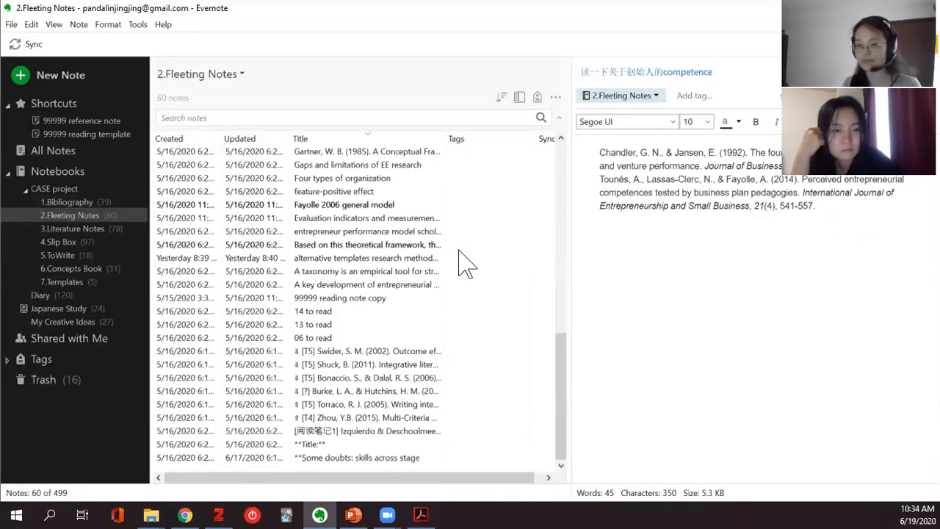
pyautogui.scroll(12, 449, 288)
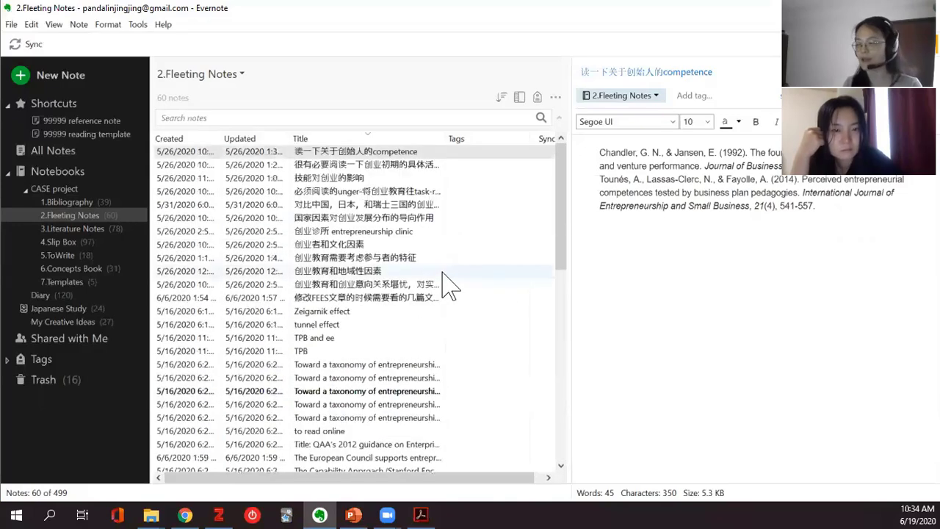
pyautogui.scroll(-4, 456, 283)
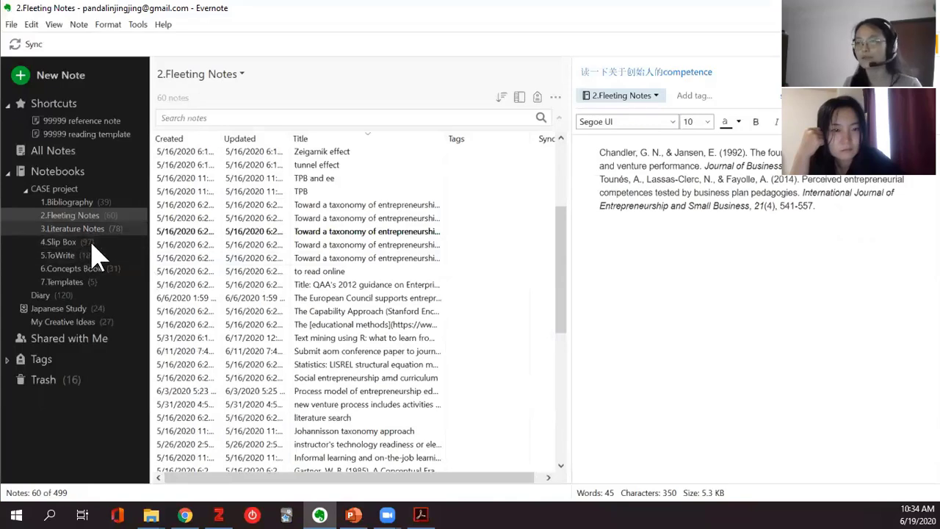
pyautogui.scroll(4, 419, 294)
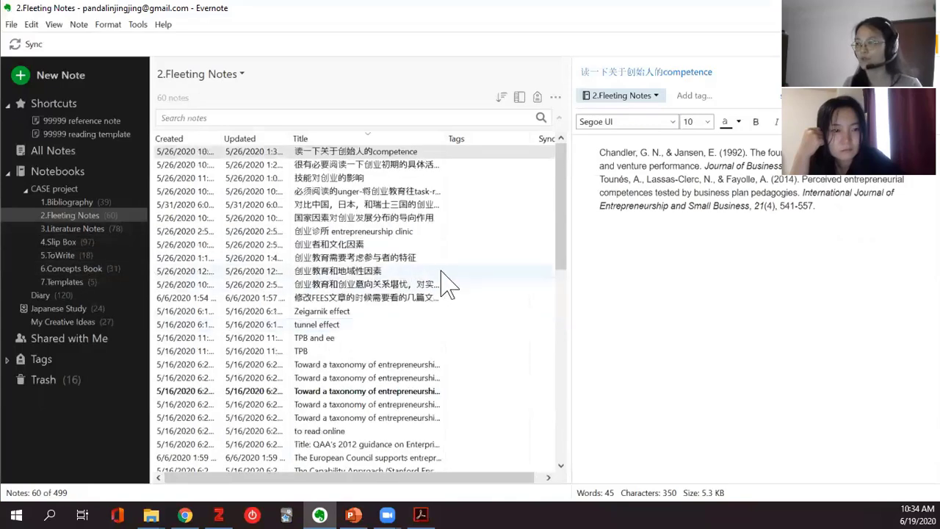
# Step: Examine the numbered notes in the 3.Literature Notes notebook, opening note 1.1 to view its title, comment and reference layout
pyautogui.click(73, 229)
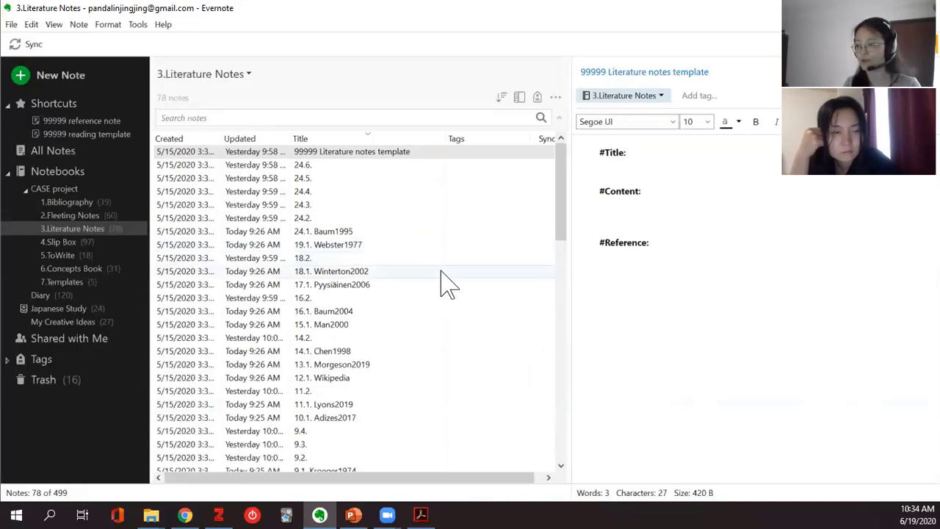
pyautogui.scroll(-18, 445, 285)
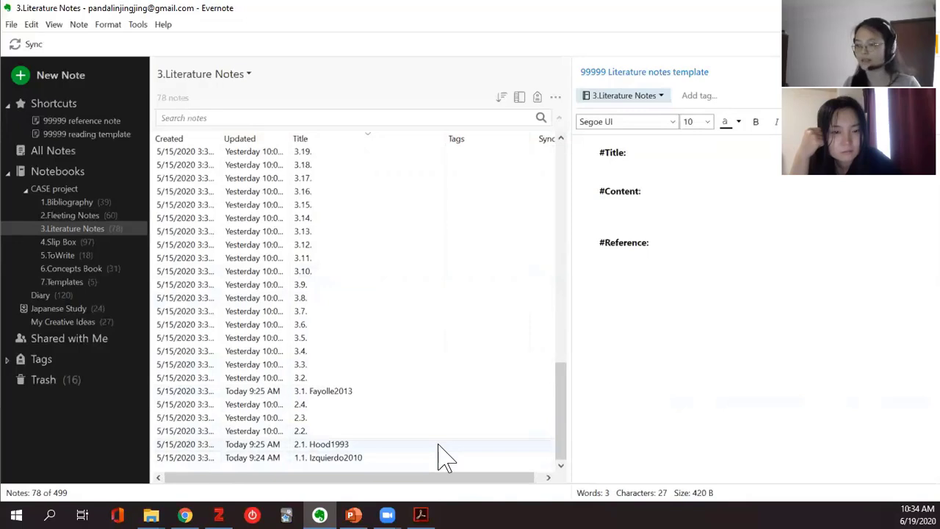
pyautogui.click(381, 460)
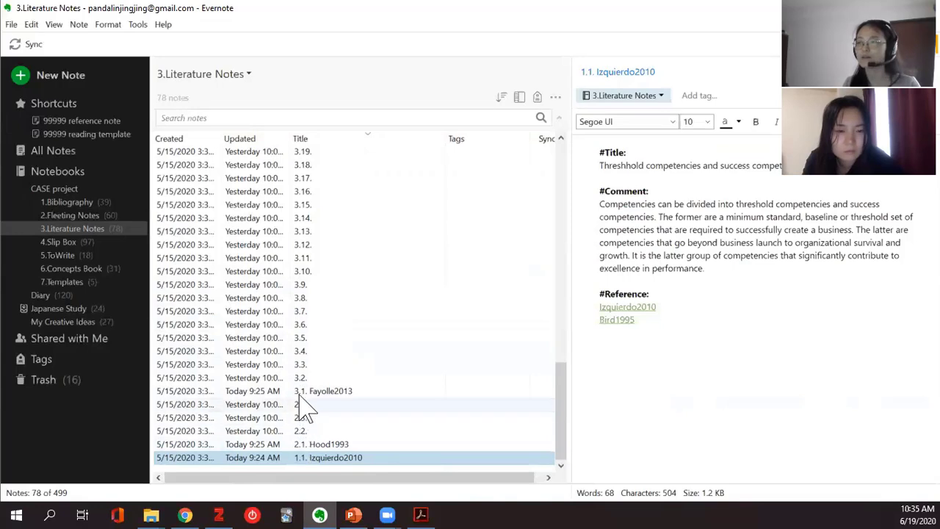
pyautogui.scroll(5, 308, 404)
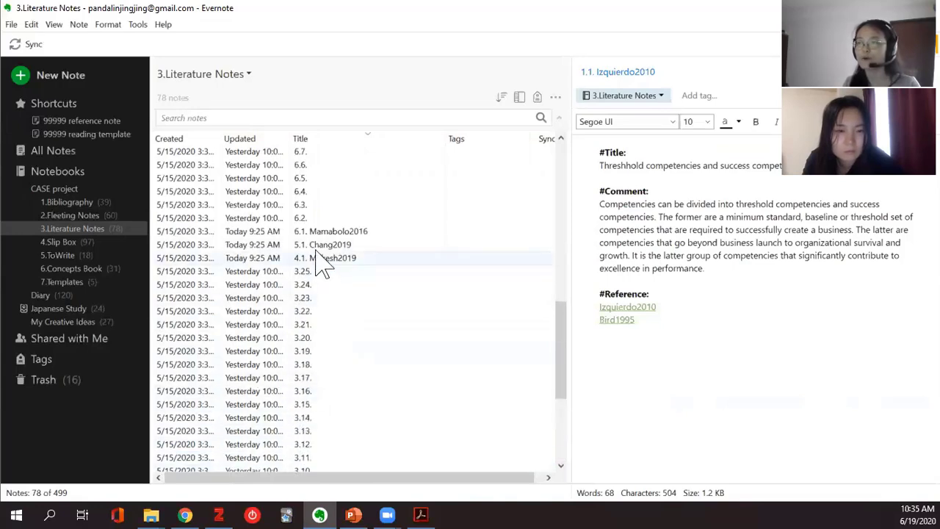
# Step: Look through the numbered notes in 3.Literature Notes and examine note 3.23's title, content with its page citation, and linked reference
pyautogui.scroll(-4, 331, 253)
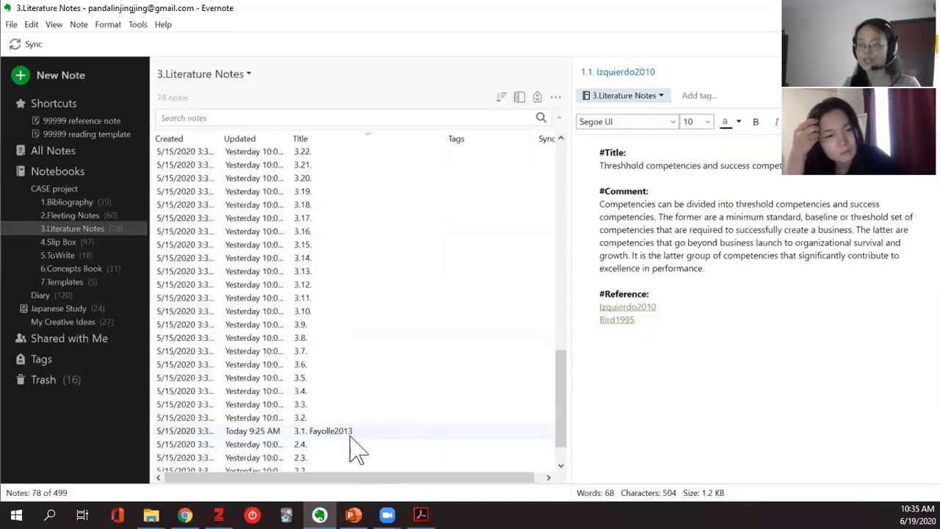
pyautogui.scroll(2, 357, 446)
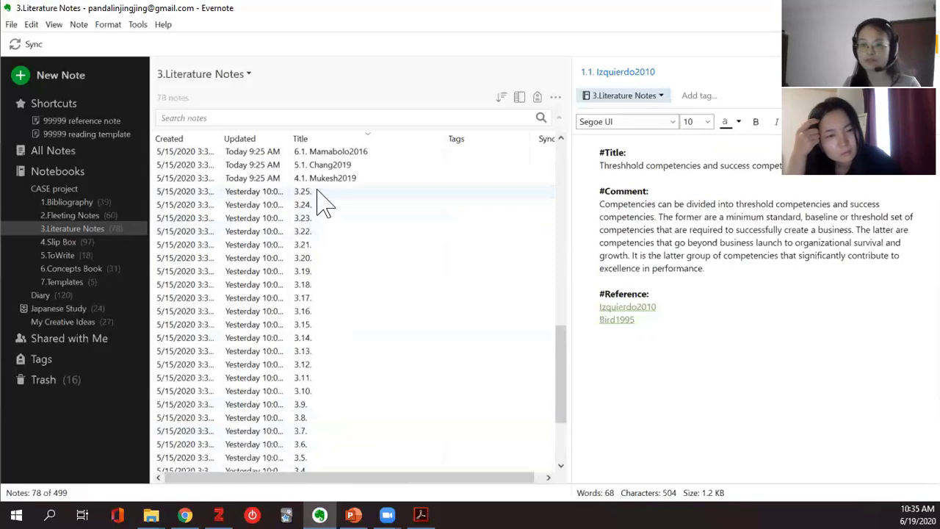
pyautogui.scroll(-2, 320, 403)
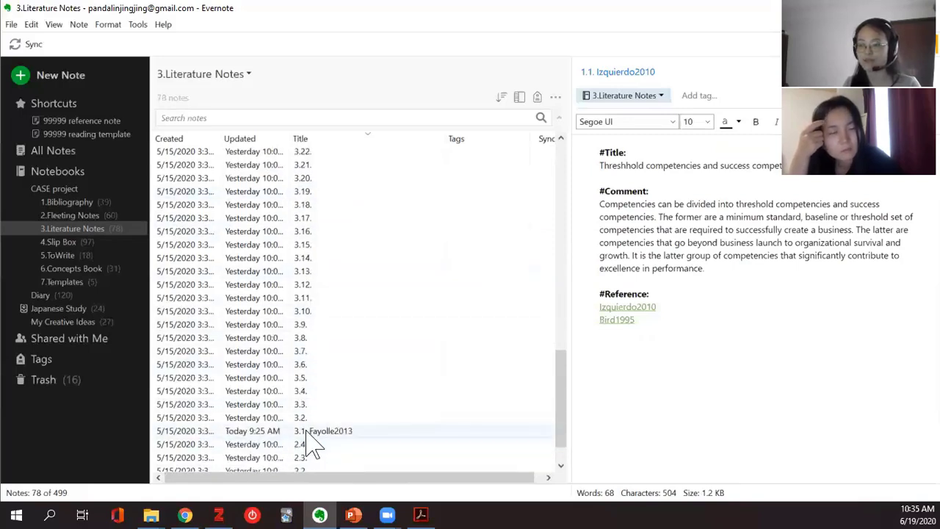
pyautogui.scroll(2, 332, 221)
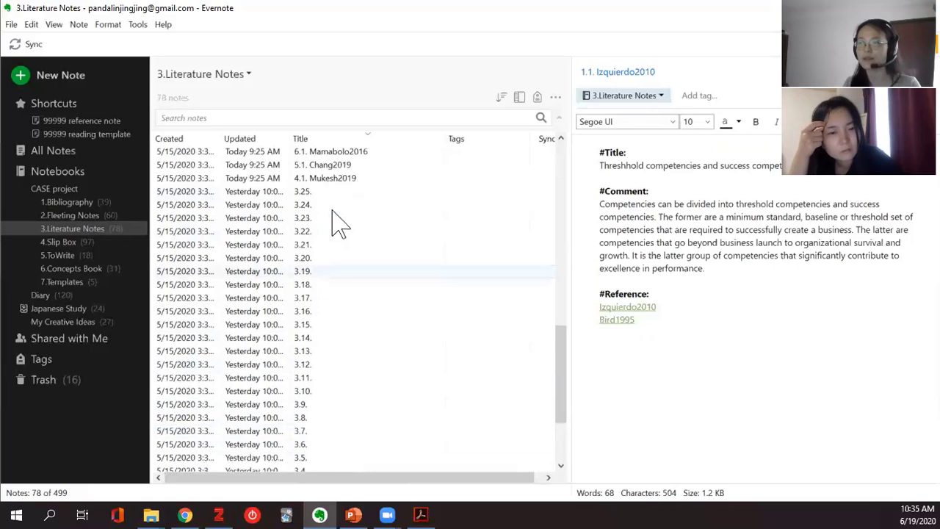
pyautogui.click(321, 191)
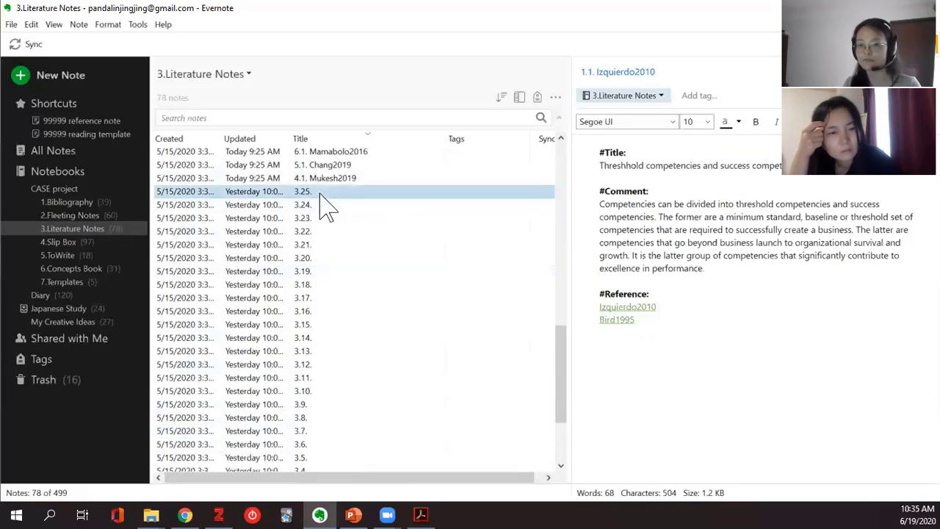
pyautogui.click(321, 220)
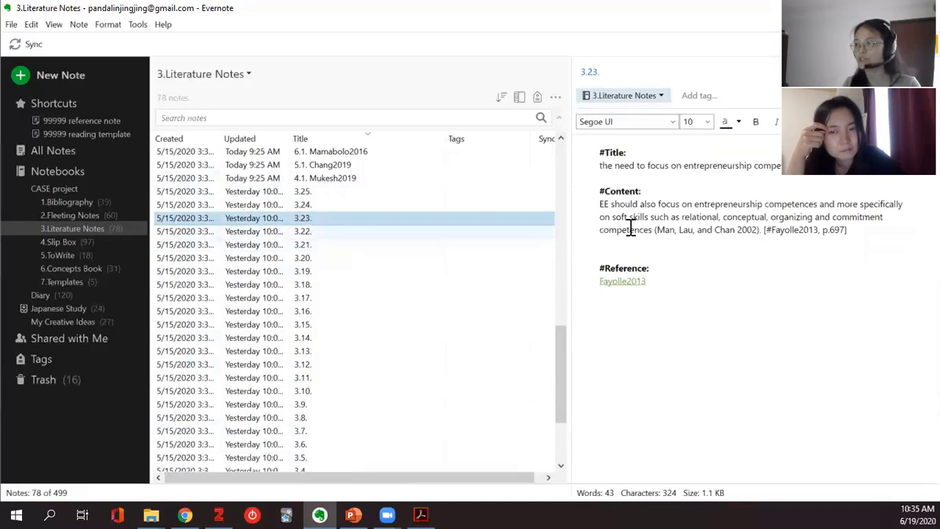
pyautogui.click(630, 154)
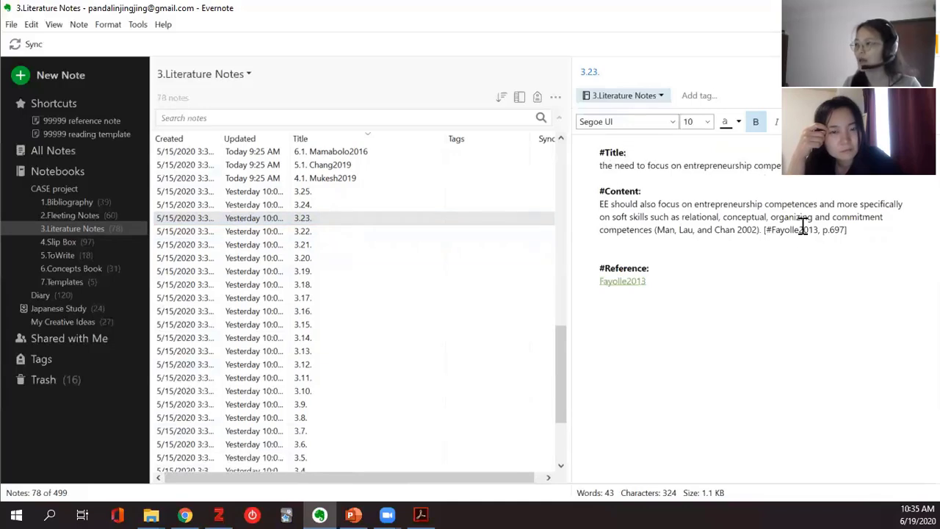
pyautogui.moveTo(800, 227); pyautogui.dragTo(660, 210)
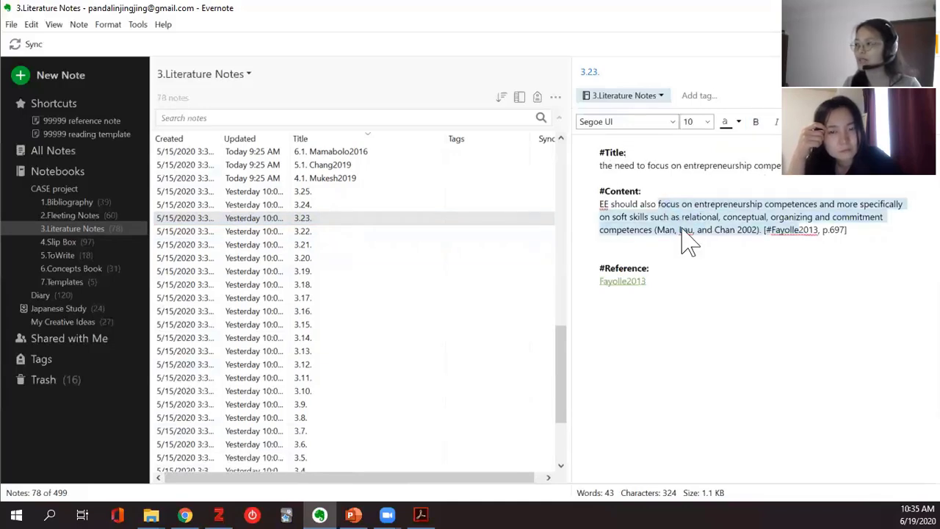
pyautogui.click(681, 229)
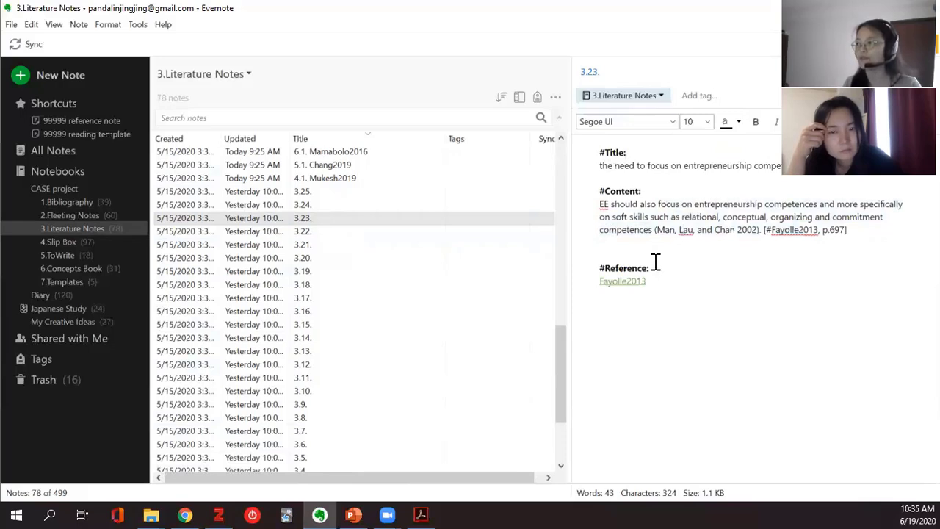
pyautogui.moveTo(658, 279); pyautogui.dragTo(595, 281)
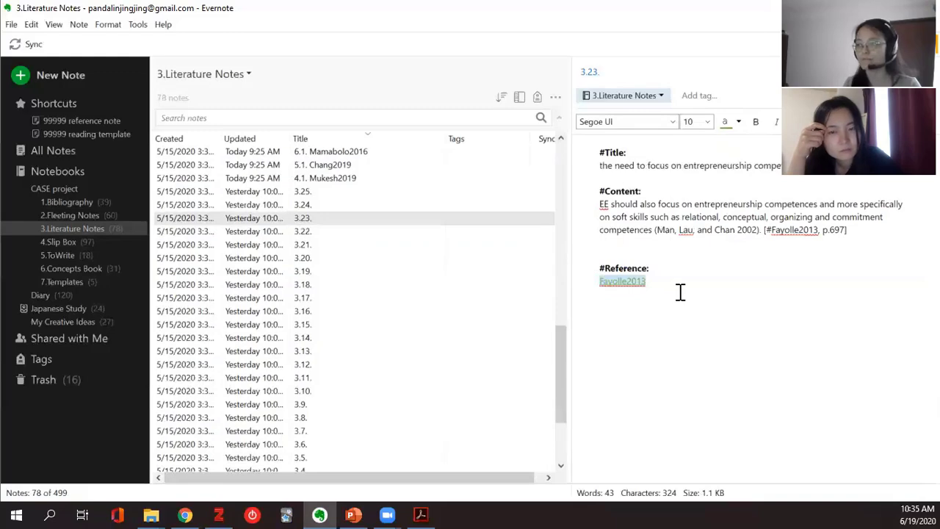
# Step: Follow the reference link in note 3.23 to its bibliography note and copy that note's internal link
pyautogui.click(621, 287)
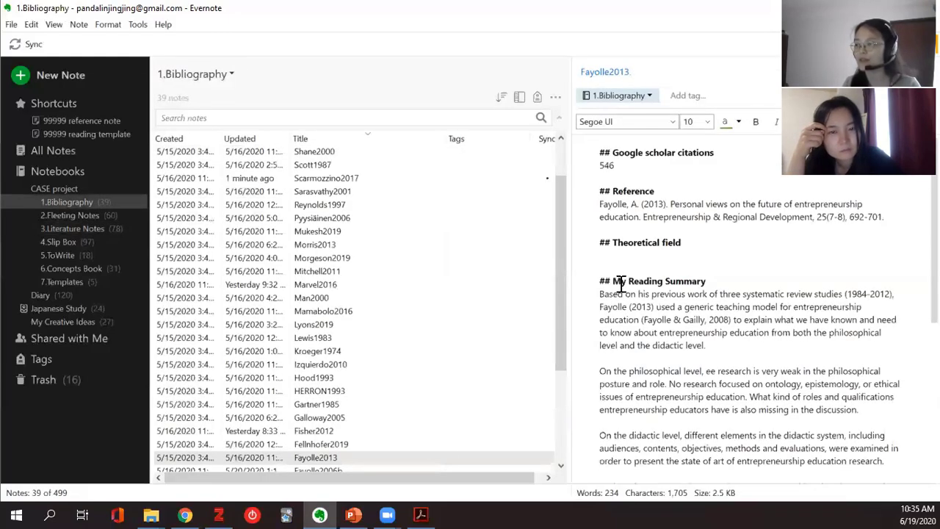
pyautogui.click(340, 460)
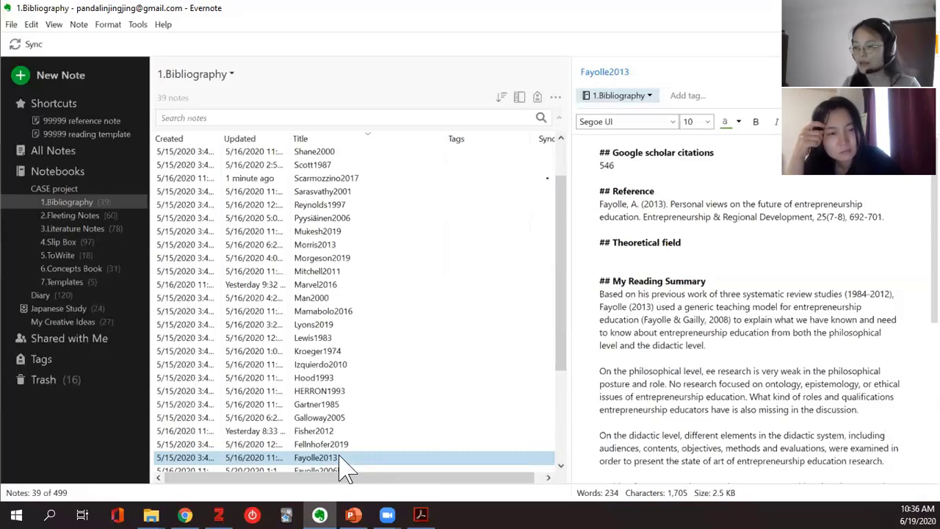
pyautogui.rightClick(342, 468)
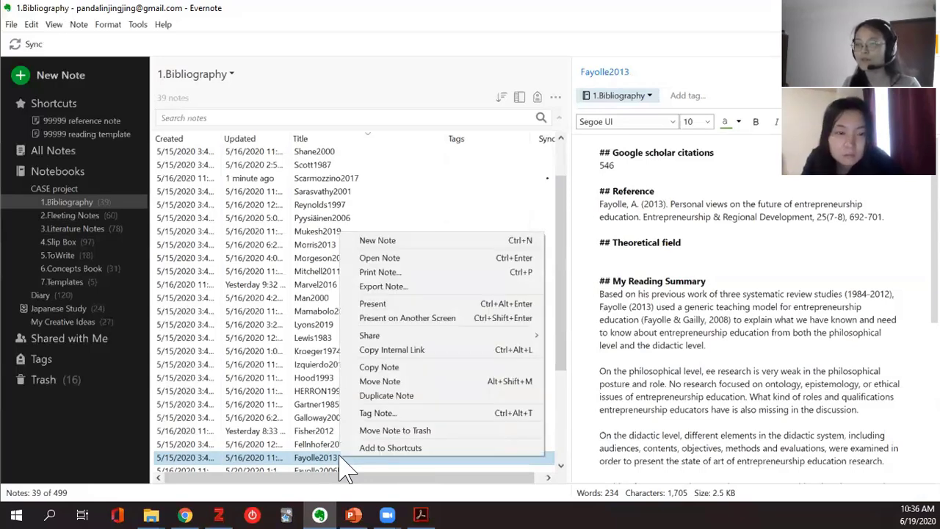
pyautogui.click(450, 351)
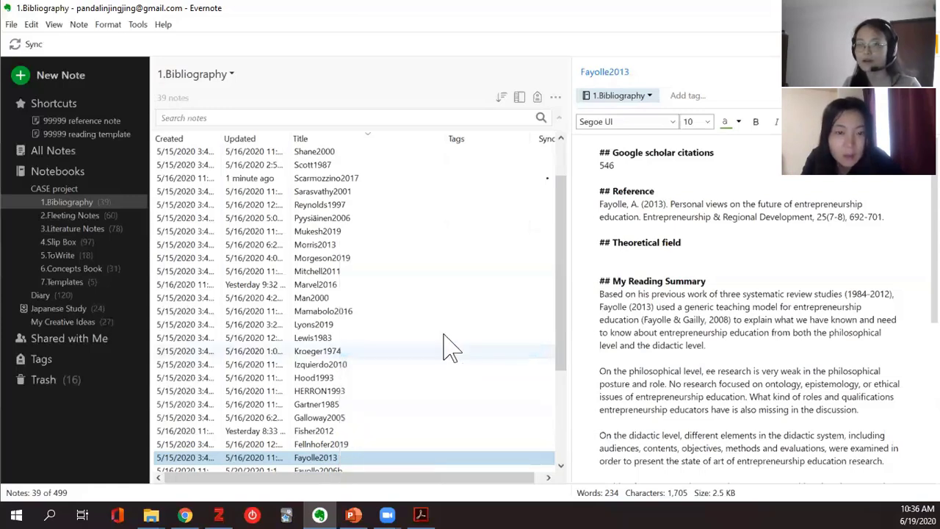
# Step: Paste the copied note link under the Reference heading of literature note 3.16, and delete the duplicate link
pyautogui.click(77, 228)
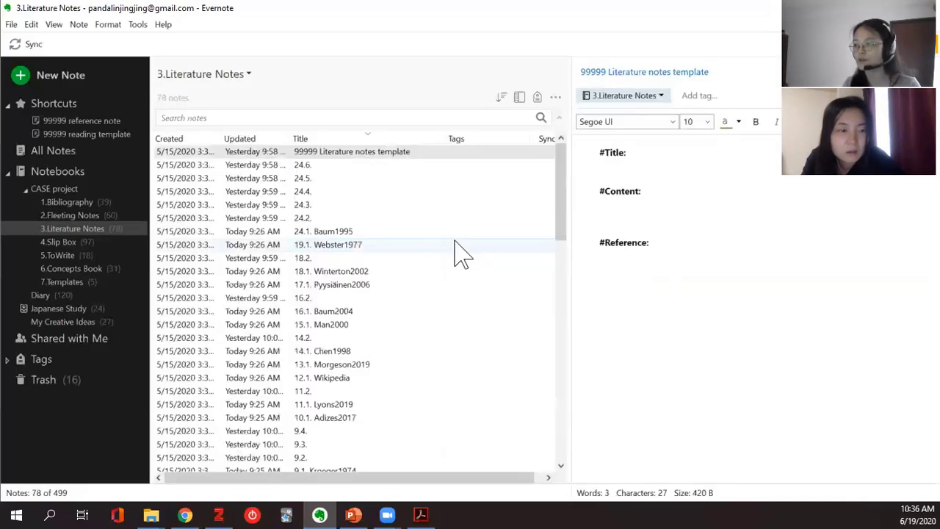
pyautogui.scroll(-5, 393, 371)
pyautogui.scroll(-10, 392, 369)
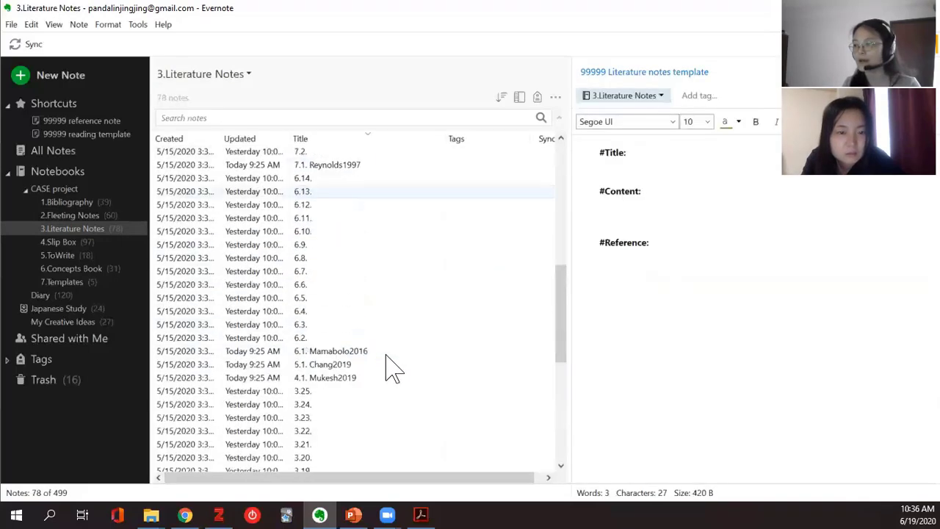
pyautogui.click(327, 272)
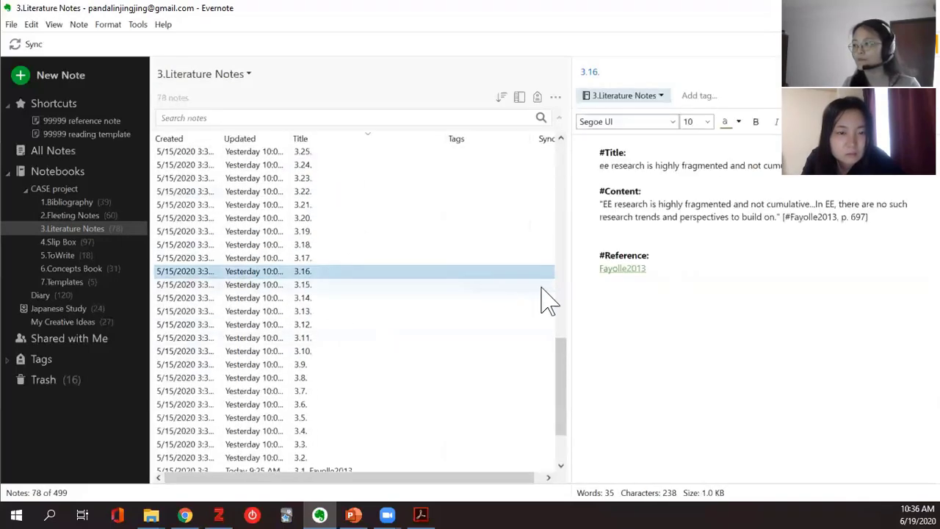
pyautogui.click(652, 269)
pyautogui.hotkey('ctrl', 'v')
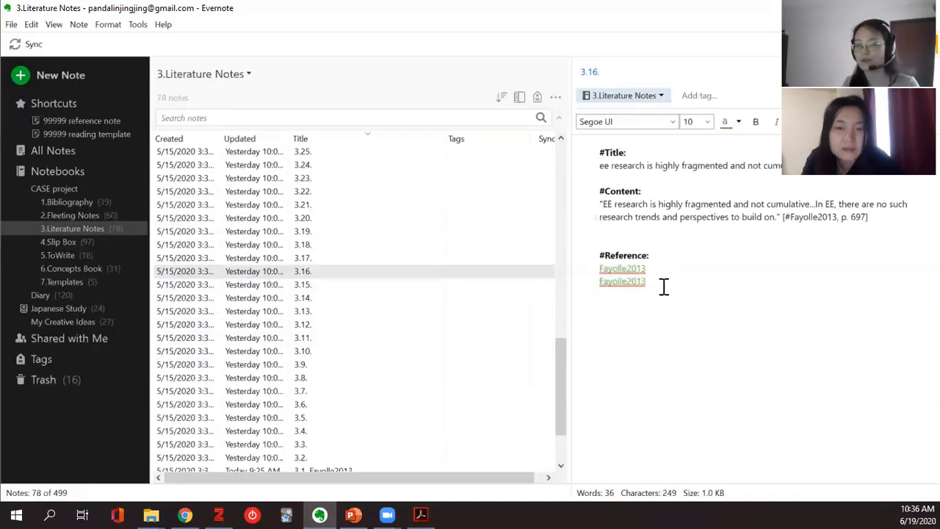
pyautogui.doubleClick(618, 283)
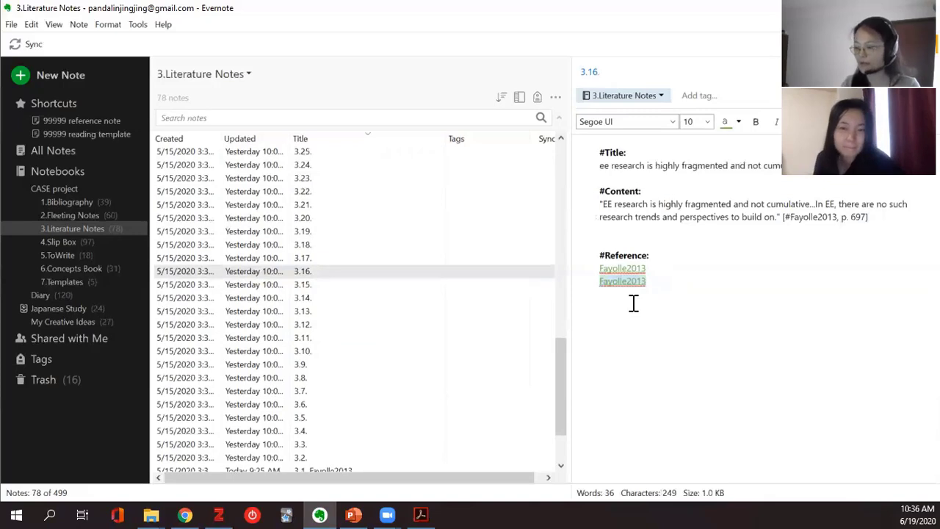
pyautogui.press('BackSpace')
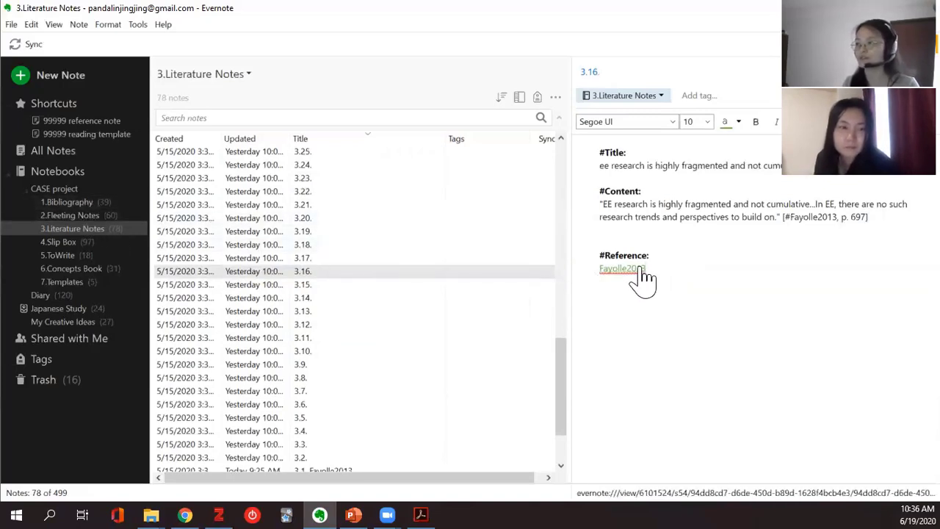
# Step: Examine the group of literature notes numbered 2.1 to 2.4, reading the content and references of notes 2.2 and 2.4
pyautogui.scroll(5, 430, 323)
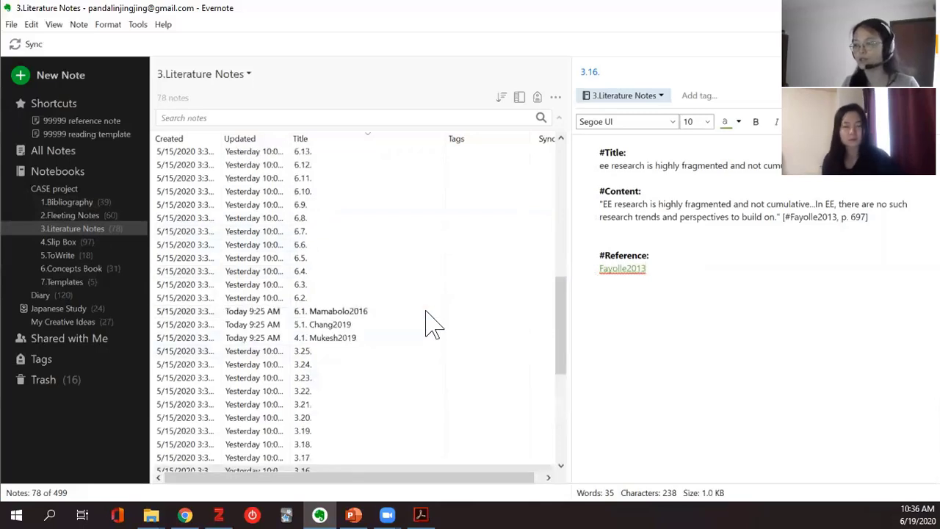
pyautogui.scroll(2, 430, 321)
pyautogui.scroll(-8, 419, 353)
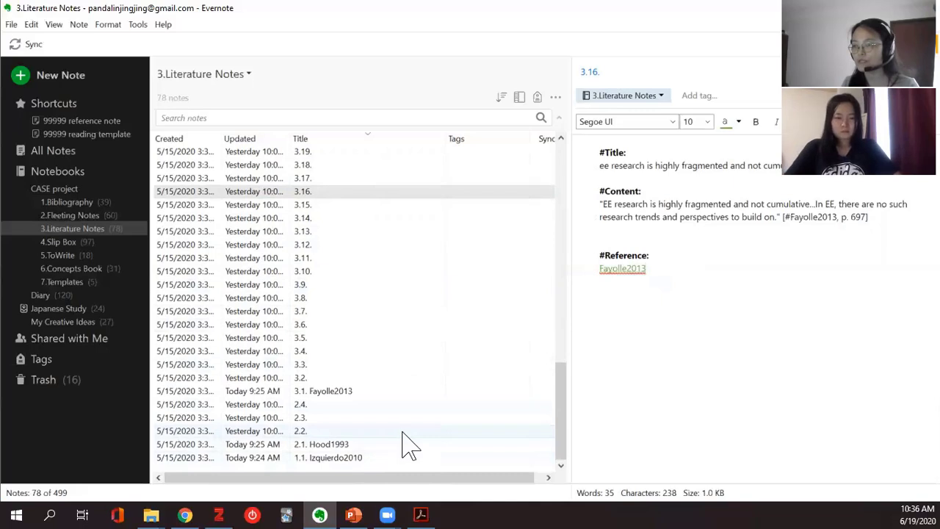
pyautogui.click(342, 443)
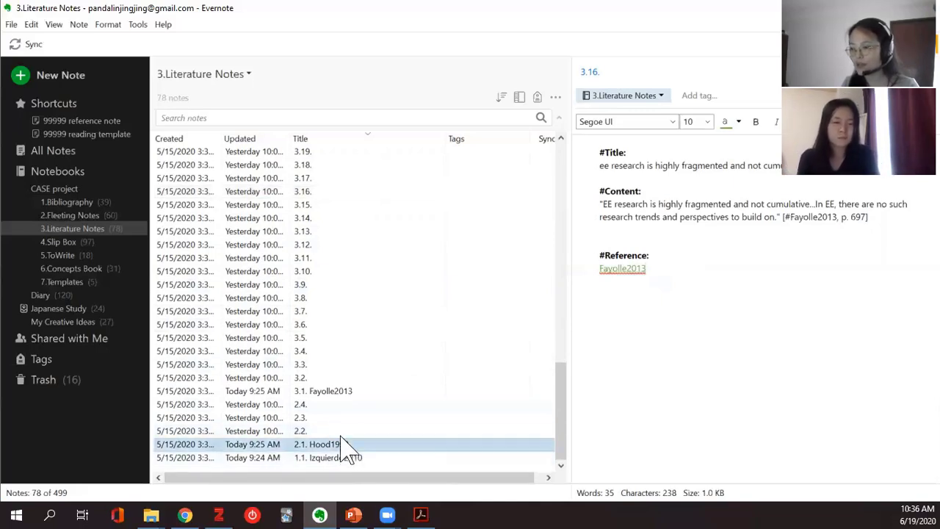
pyautogui.click(345, 431)
pyautogui.click(366, 418)
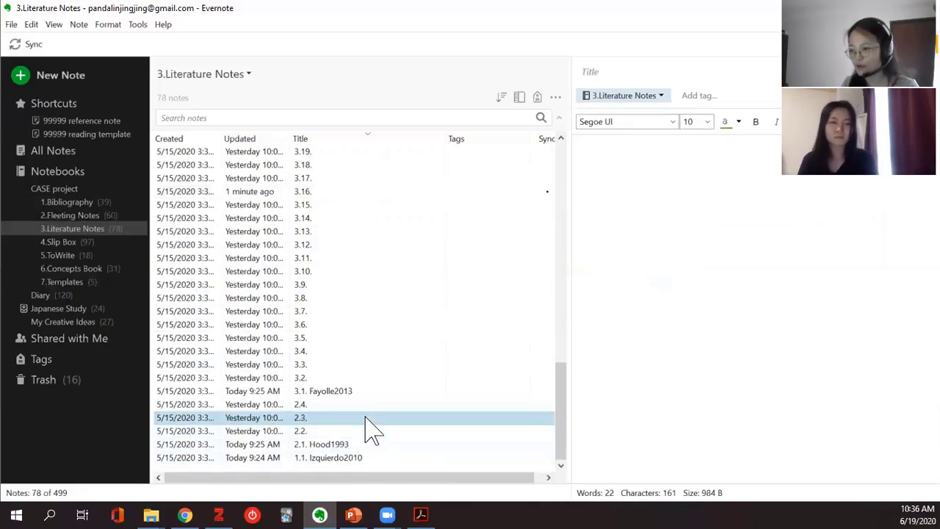
pyautogui.click(374, 405)
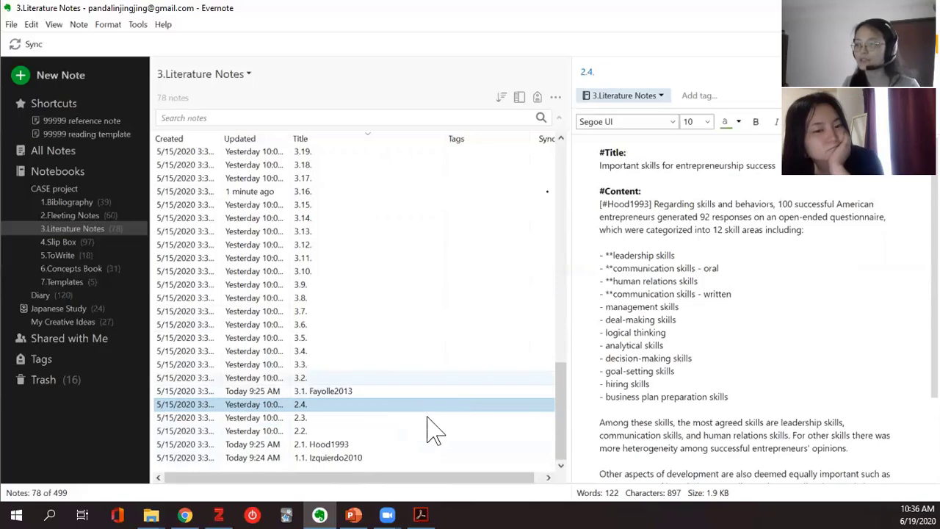
pyautogui.scroll(-3, 745, 316)
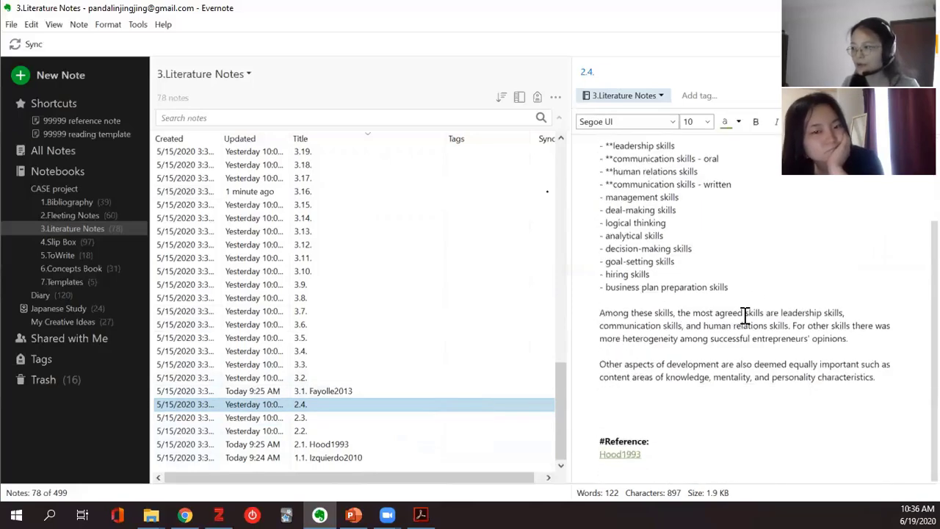
pyautogui.scroll(2, 745, 315)
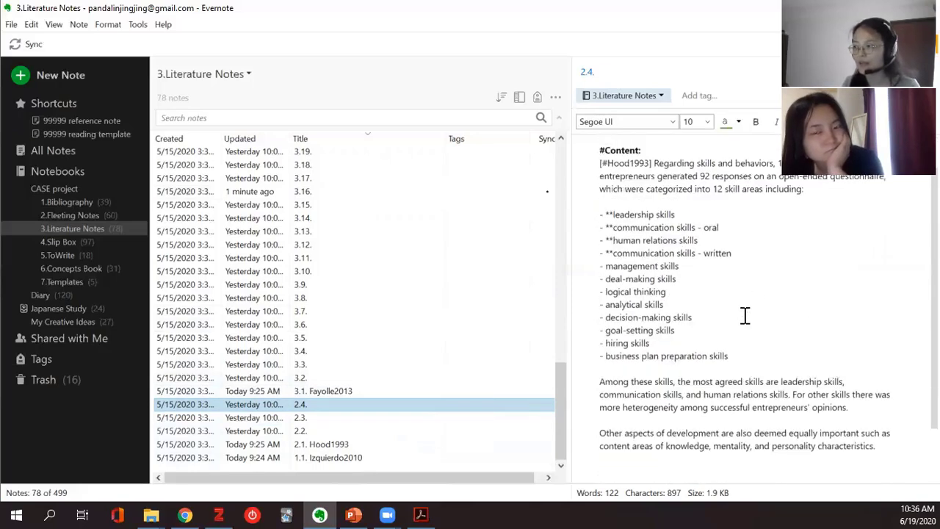
pyautogui.click(361, 418)
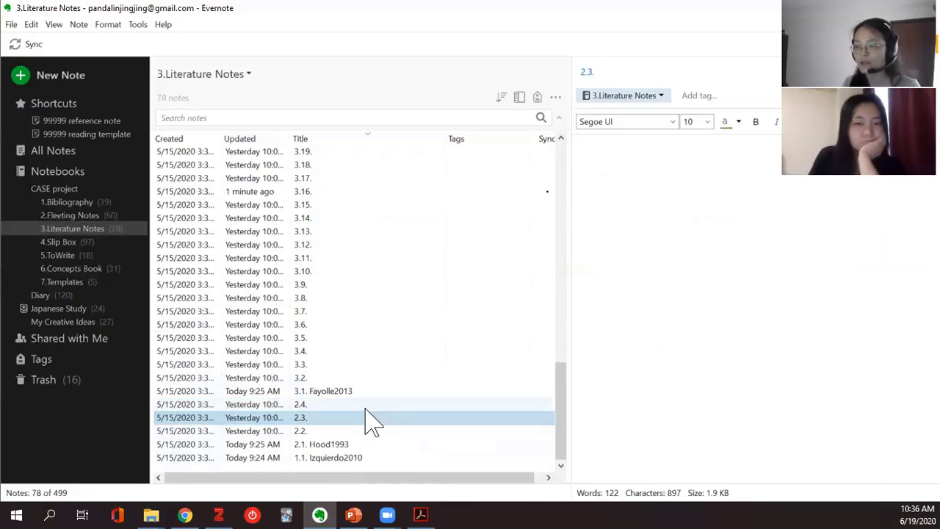
pyautogui.click(365, 406)
pyautogui.click(352, 432)
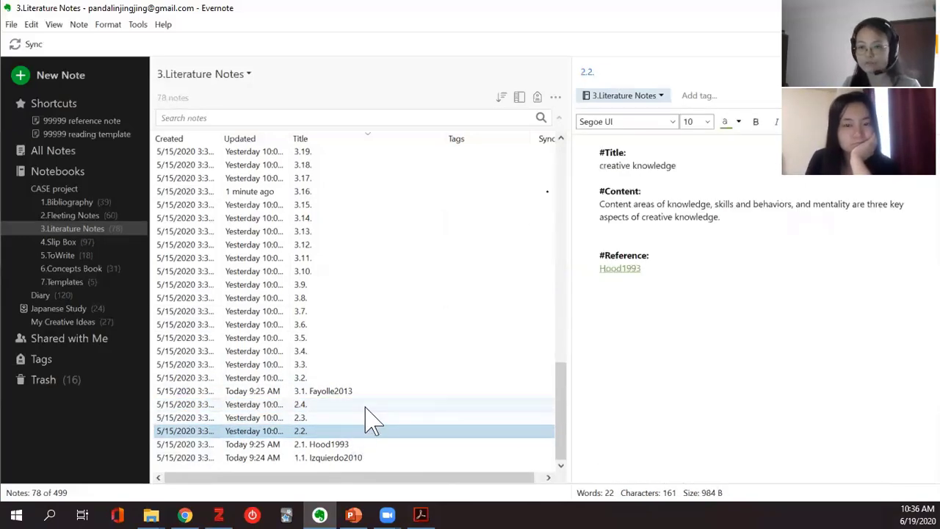
pyautogui.click(366, 406)
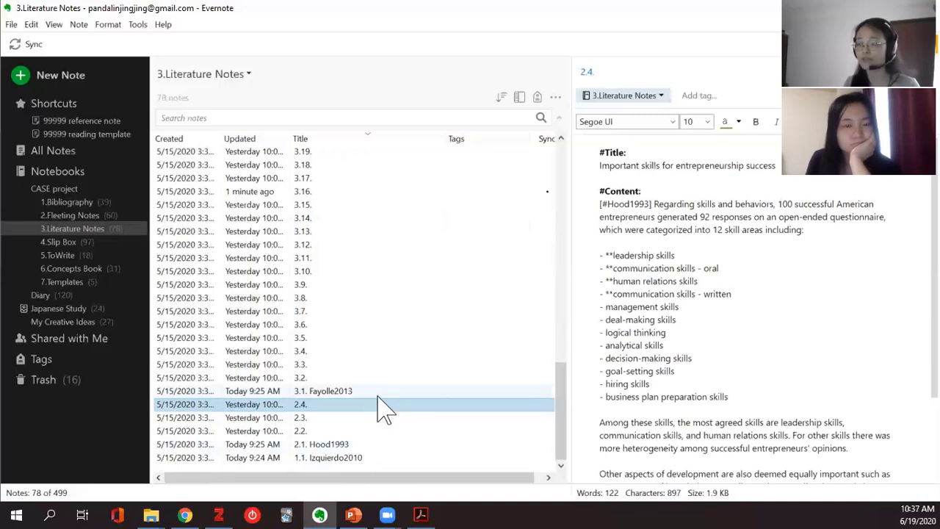
# Step: Browse the notes in 1.Bibliography and examine the My Reading Summary section of the 1987 article on small business growth stages
pyautogui.click(96, 201)
pyautogui.scroll(-5, 421, 376)
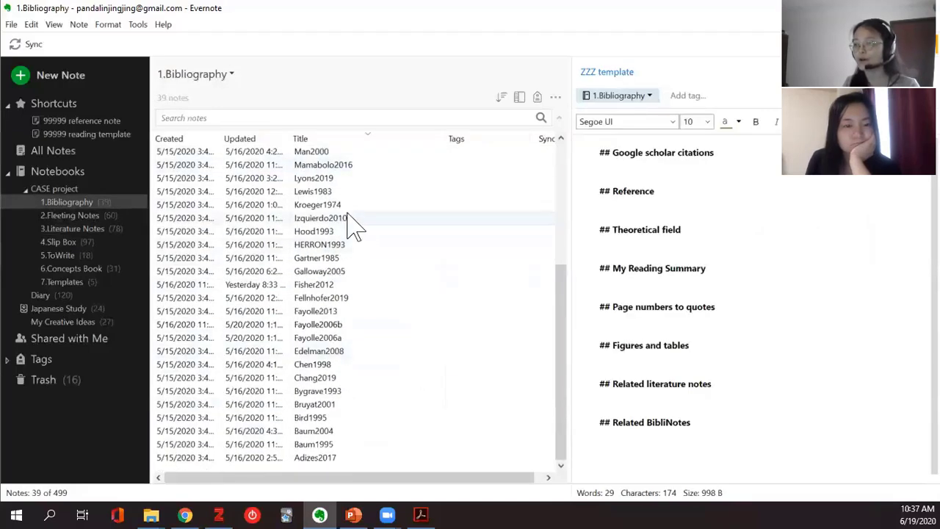
pyautogui.click(343, 179)
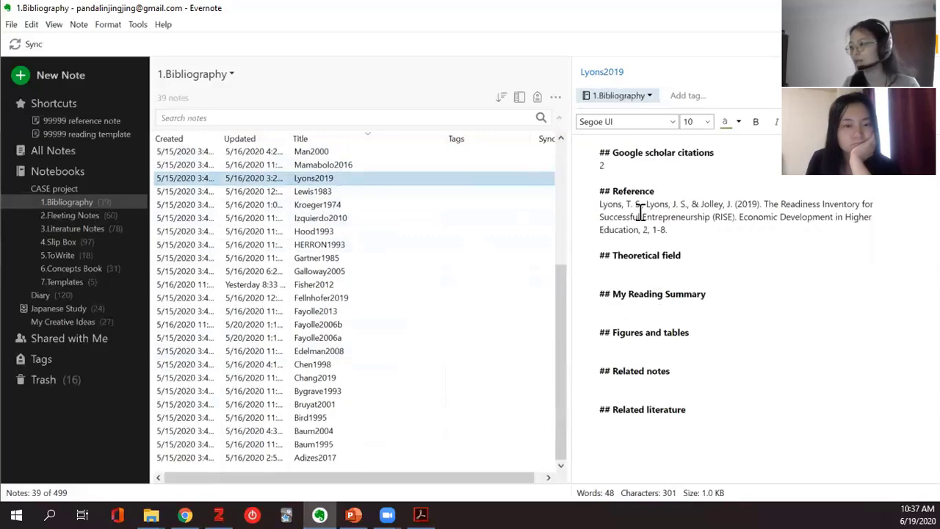
pyautogui.scroll(3, 435, 311)
pyautogui.click(370, 218)
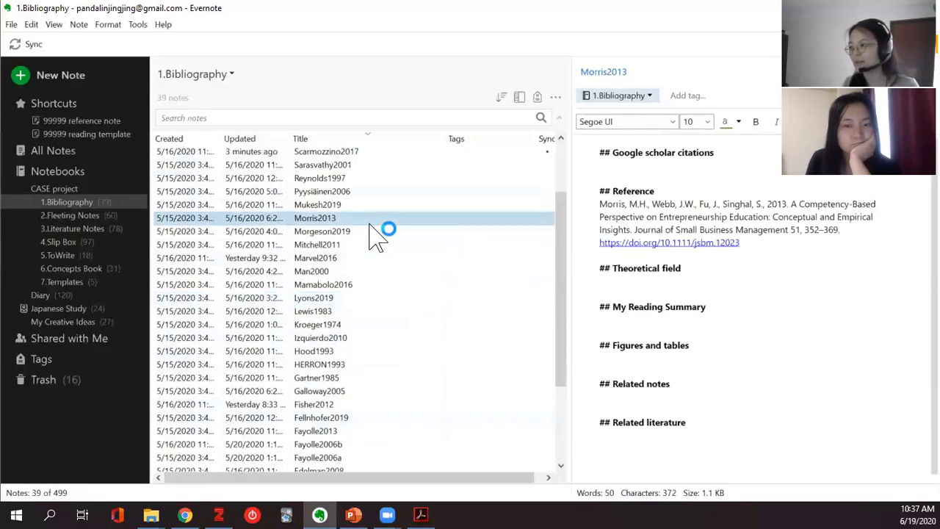
pyautogui.scroll(2, 377, 235)
pyautogui.click(377, 219)
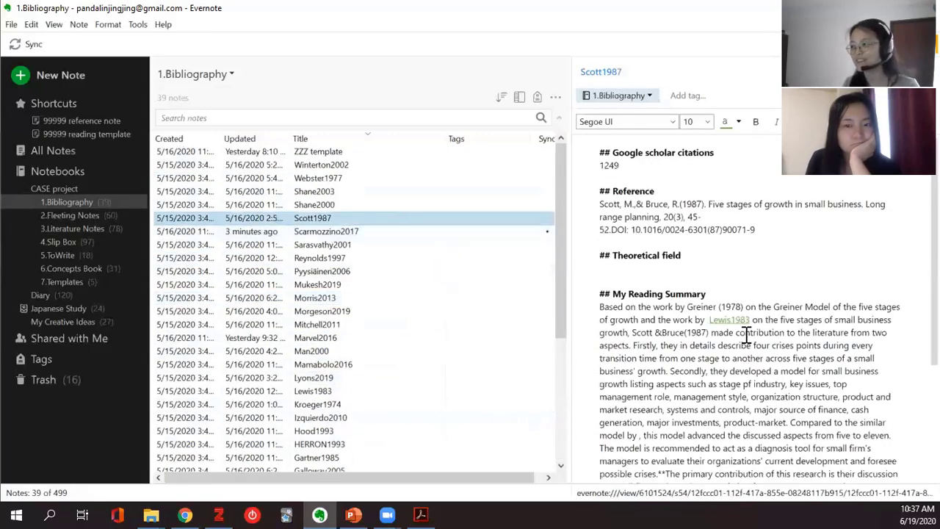
pyautogui.click(710, 371)
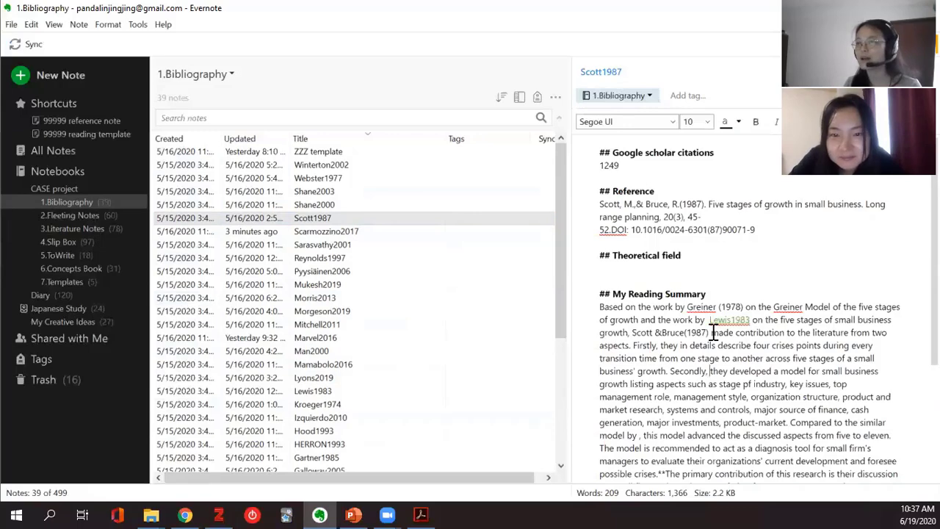
# Step: Read through the whole My Reading Summary text in the bibliography note on the five stages of small business growth
pyautogui.scroll(-5, 694, 330)
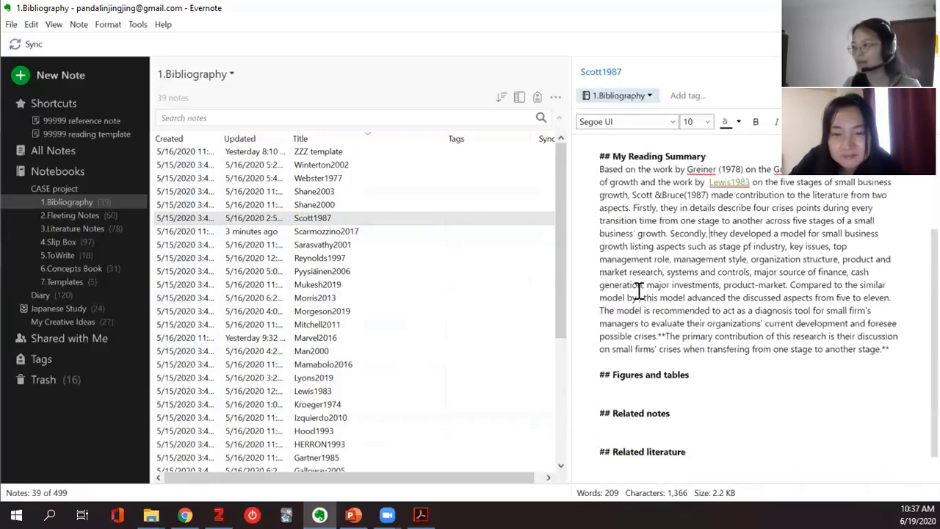
pyautogui.moveTo(600, 169); pyautogui.dragTo(891, 349)
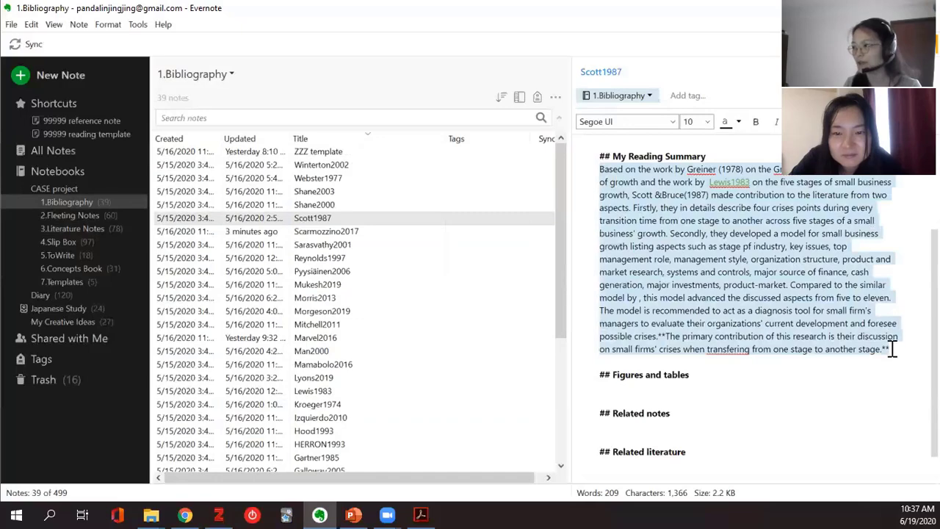
pyautogui.click(781, 308)
pyautogui.scroll(3, 768, 320)
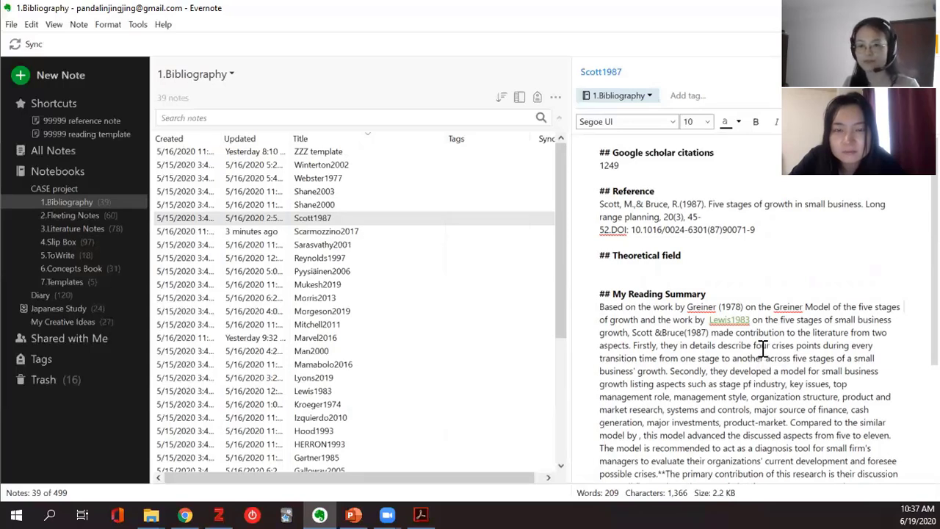
# Step: Open the 4.Slip Box notebook and view its first topic note, 1. COMPETENCIES
pyautogui.click(68, 230)
pyautogui.click(64, 243)
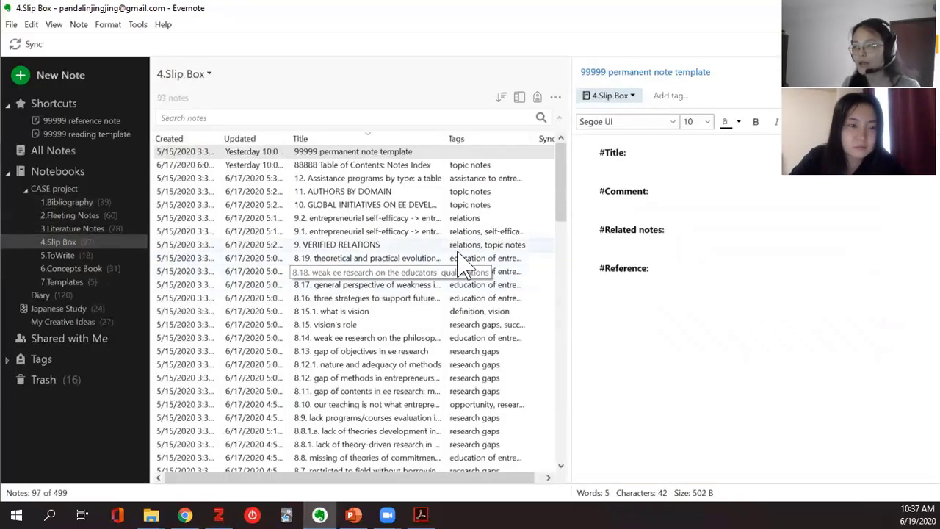
pyautogui.scroll(-12, 463, 272)
pyautogui.scroll(-20, 463, 272)
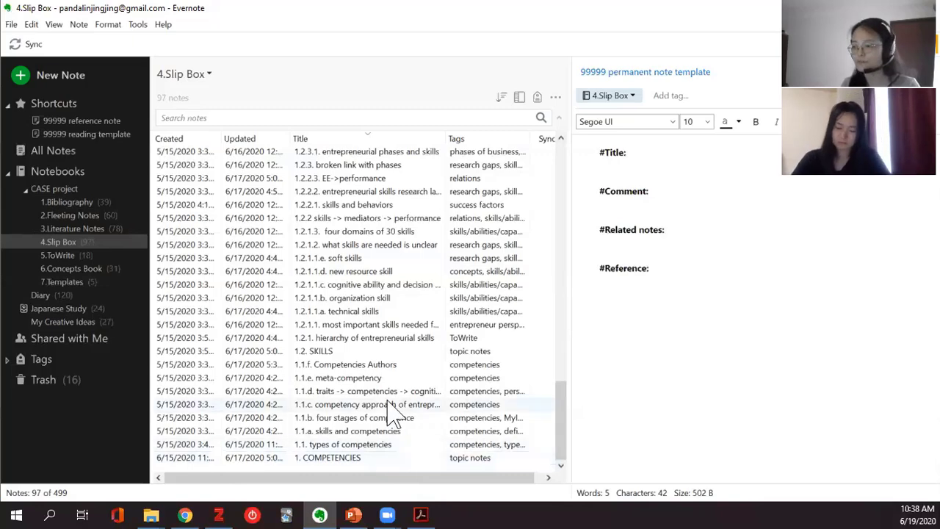
pyautogui.click(361, 459)
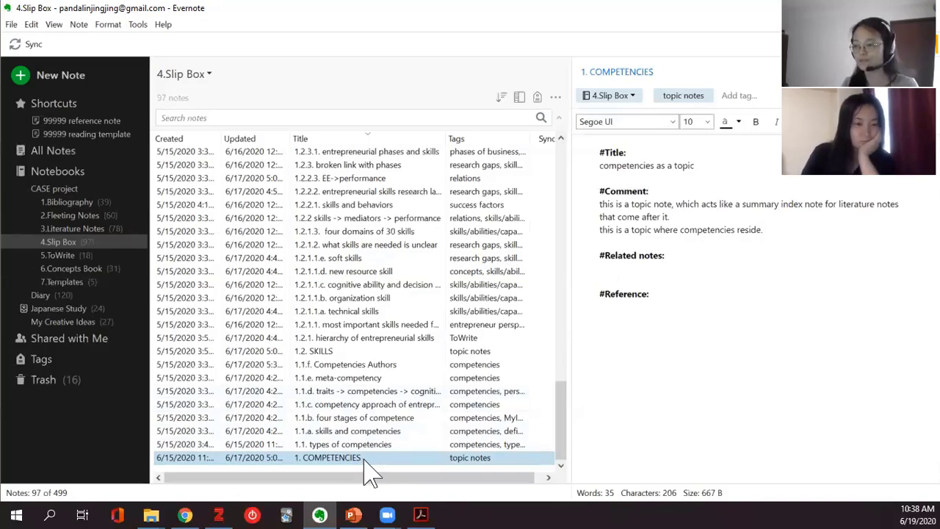
# Step: View the topic notes 3. SUCCESS FACTORS and 7. HUMAN CAPITAL in the slip box
pyautogui.scroll(10, 368, 449)
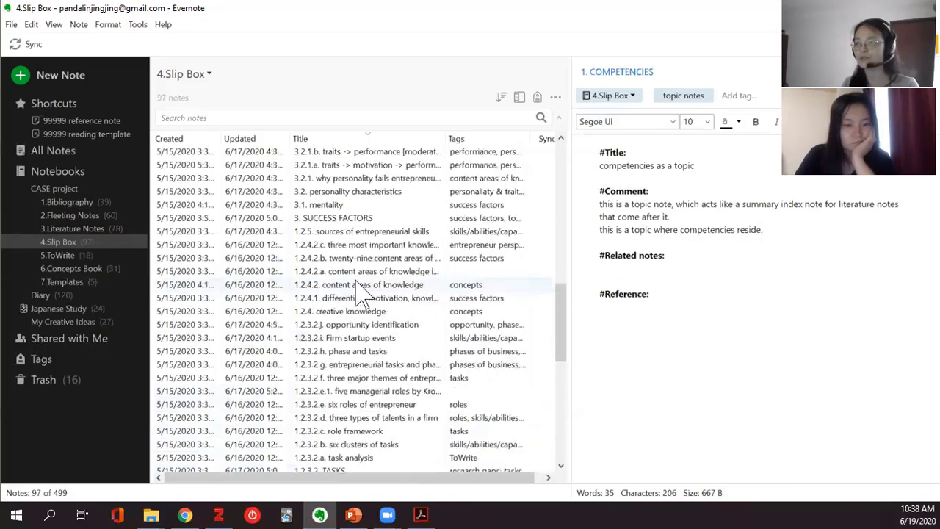
pyautogui.scroll(2, 360, 294)
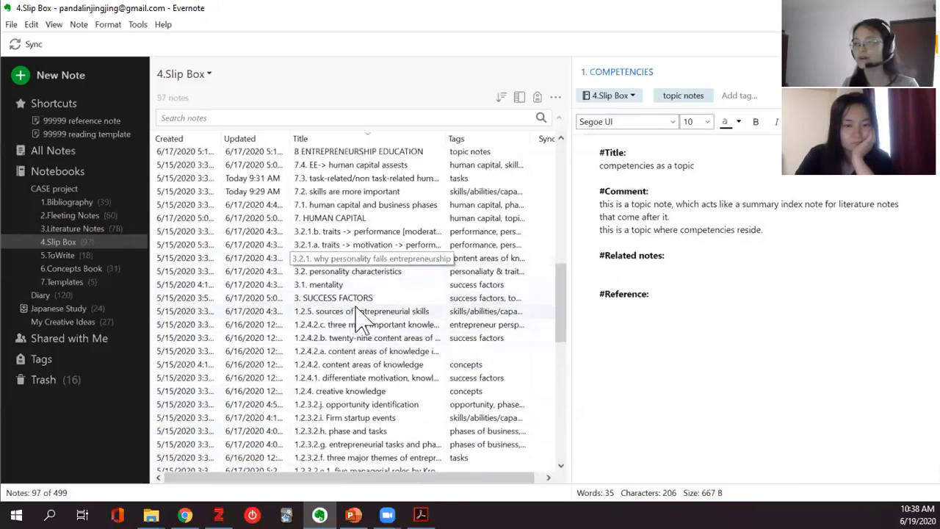
pyautogui.scroll(1, 360, 317)
pyautogui.scroll(-1, 360, 317)
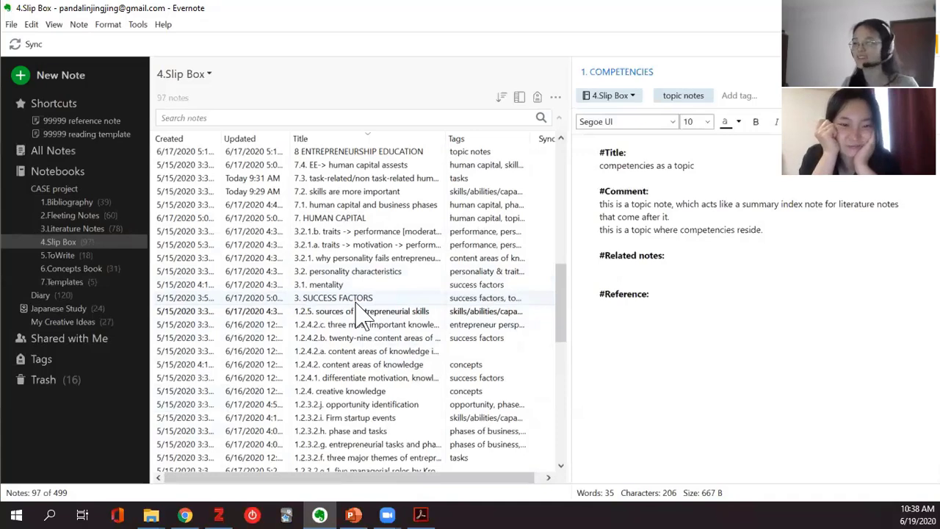
pyautogui.click(355, 299)
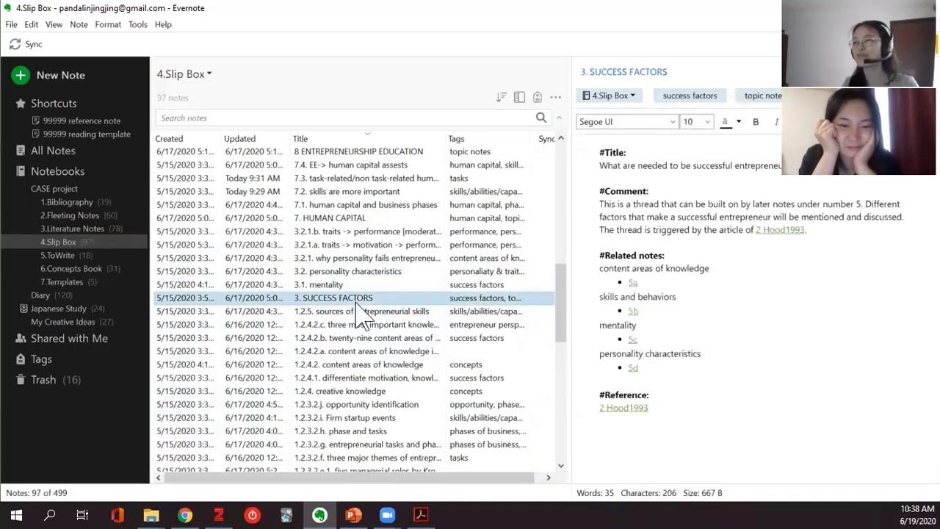
pyautogui.click(371, 219)
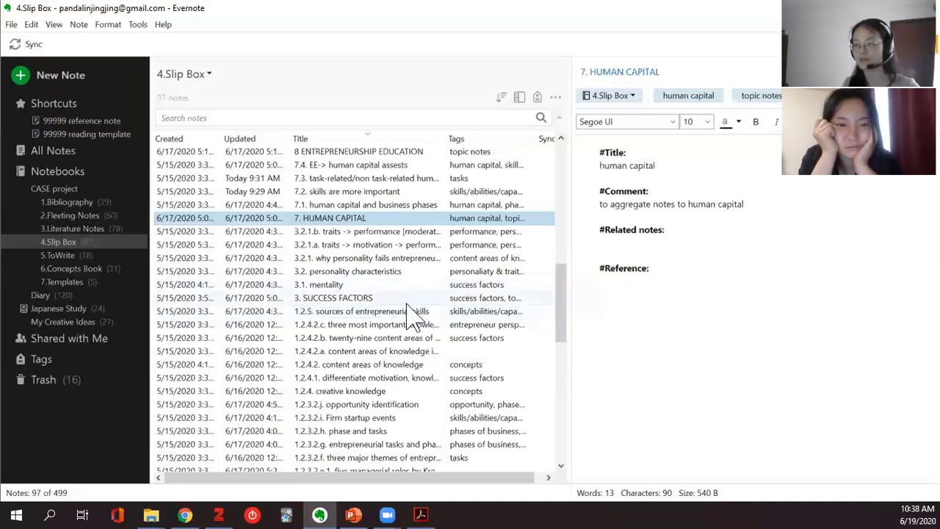
pyautogui.scroll(1, 413, 316)
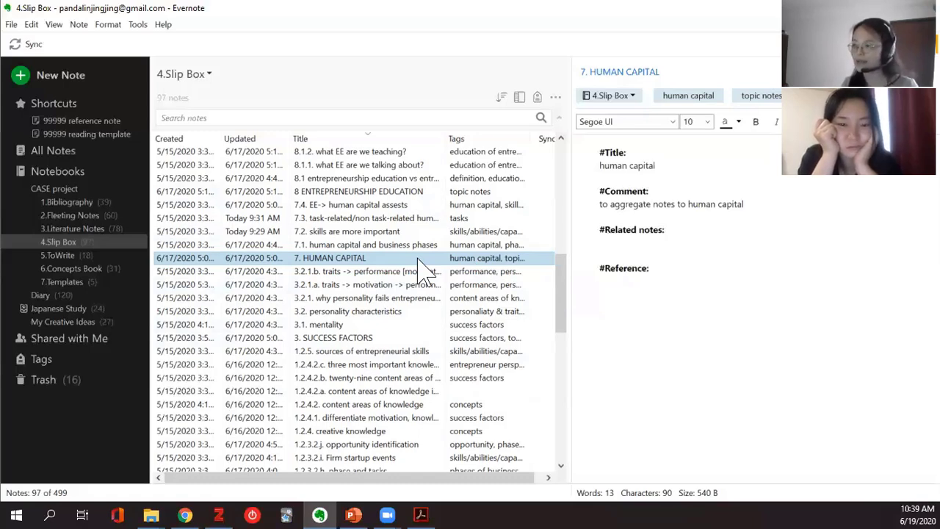
# Step: Compare the topic notes 1. COMPETENCIES and 1.2. SKILLS with the ordinary slip-box note 1.2.2.3. EE->performance
pyautogui.scroll(-15, 412, 309)
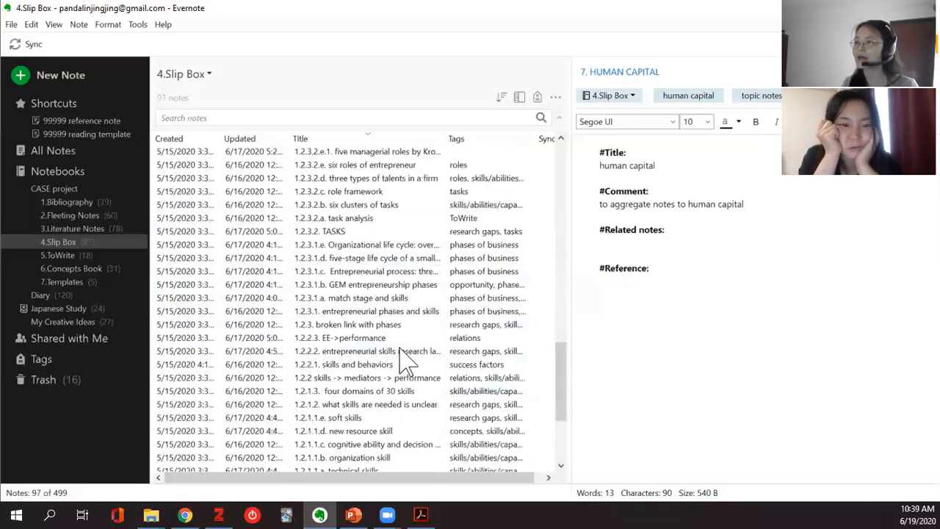
pyautogui.click(373, 459)
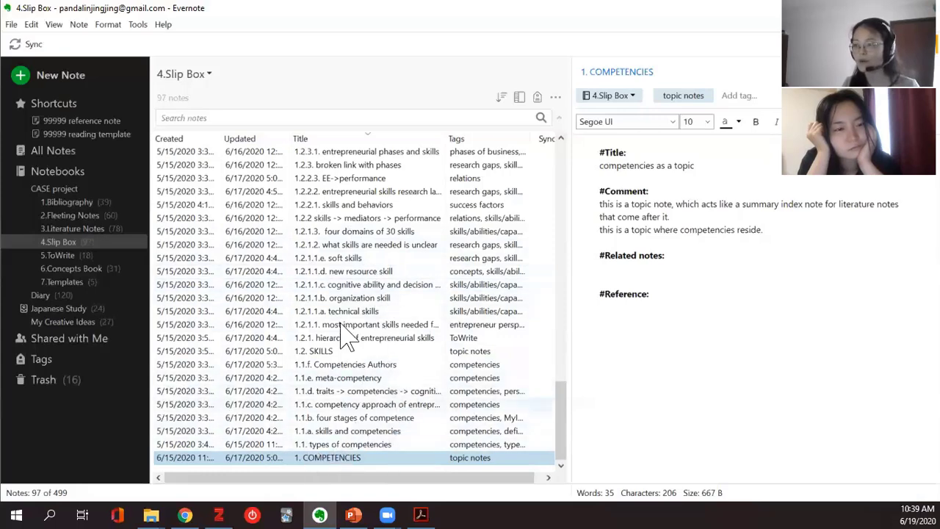
pyautogui.click(352, 180)
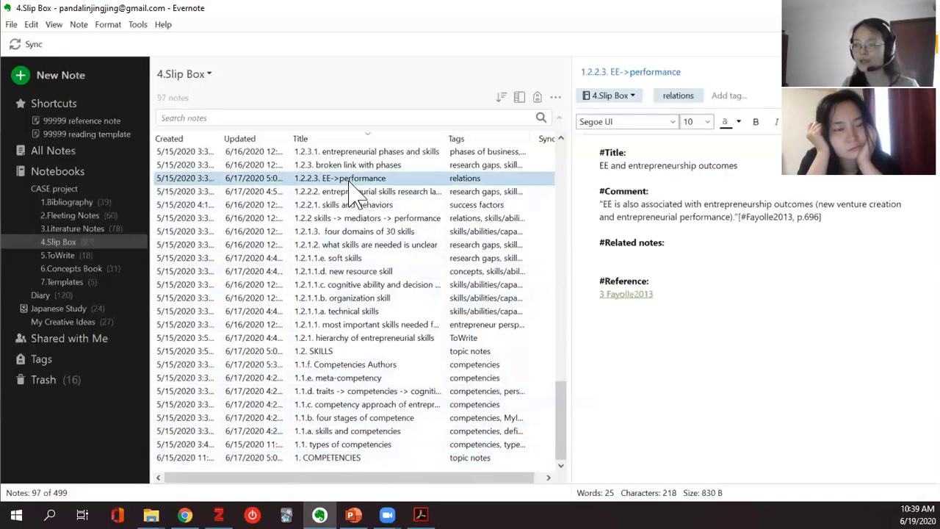
pyautogui.click(346, 460)
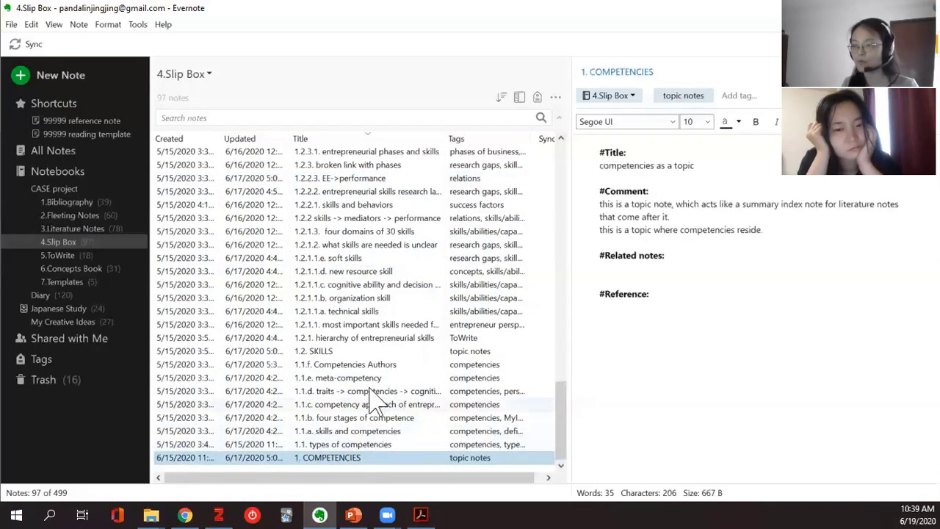
pyautogui.click(353, 352)
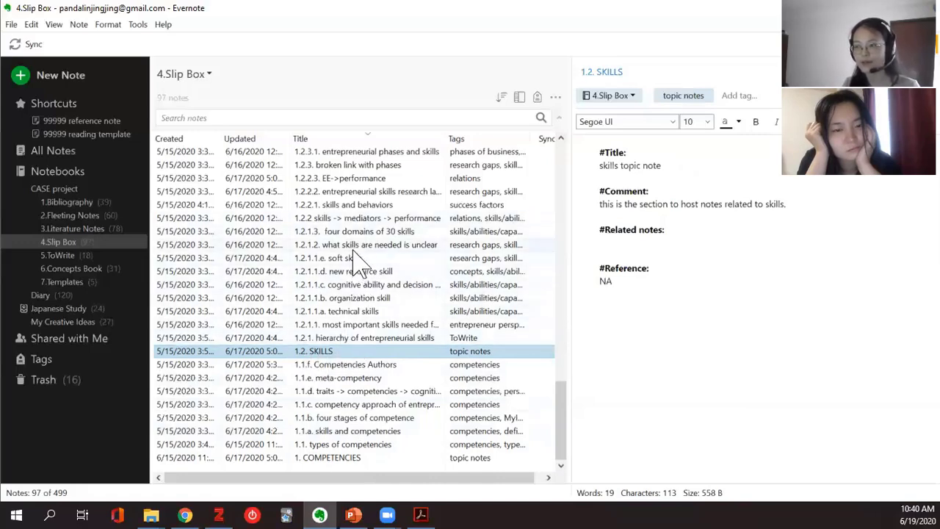
# Step: Examine the SKILLS subnotes 1.2.1 on skill hierarchy, 1.2.2 on mediators and performance, and 1.2.3 on the broken link with phases
pyautogui.scroll(1, 359, 268)
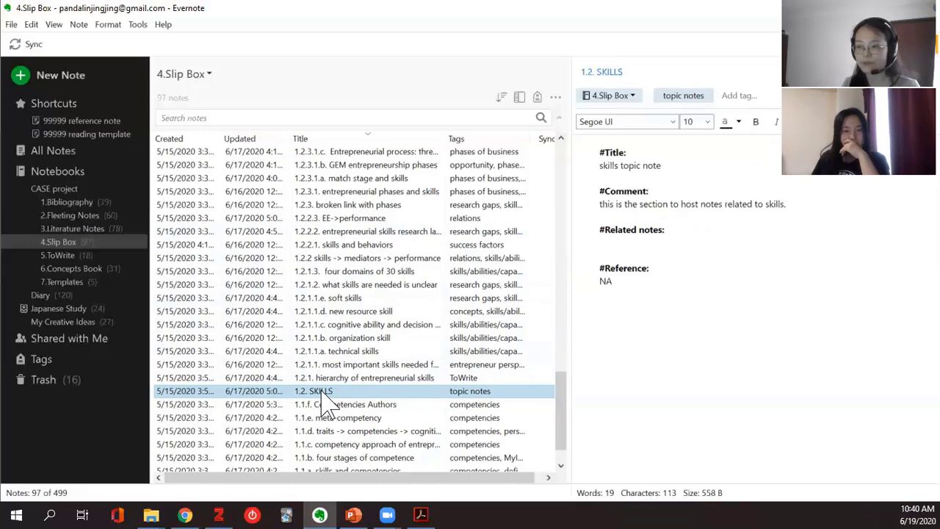
pyautogui.click(342, 381)
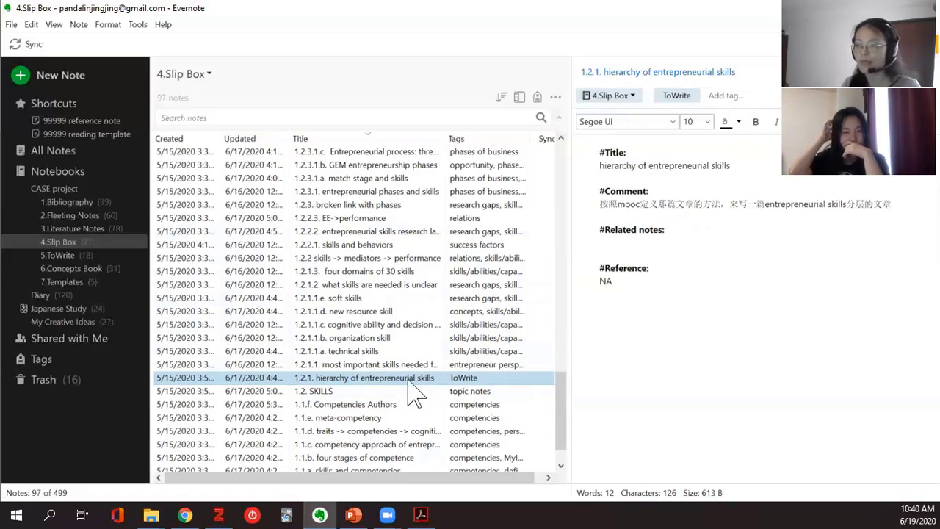
pyautogui.click(340, 259)
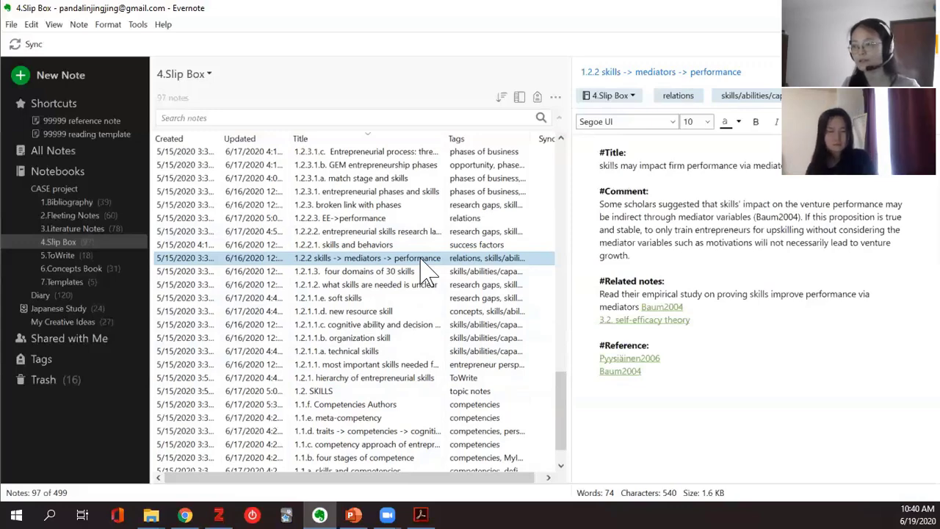
pyautogui.scroll(2, 426, 272)
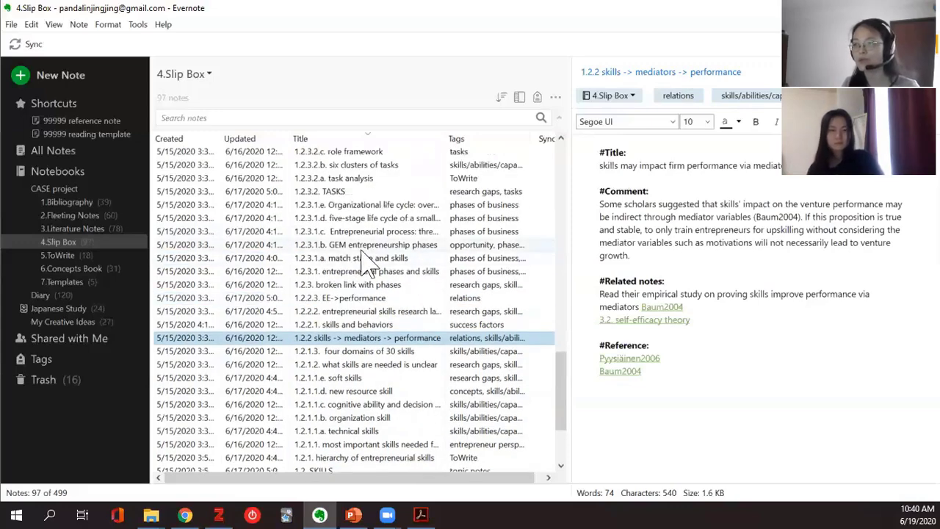
pyautogui.click(351, 284)
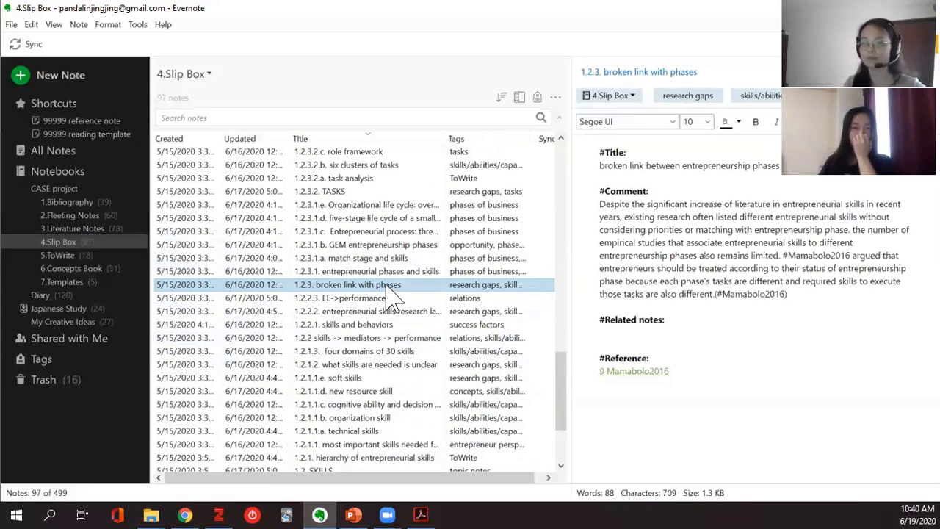
# Step: Review the numbered branches beneath note 1.2.3 and read the note 1.2.3.2. TASKS
pyautogui.scroll(-2, 393, 298)
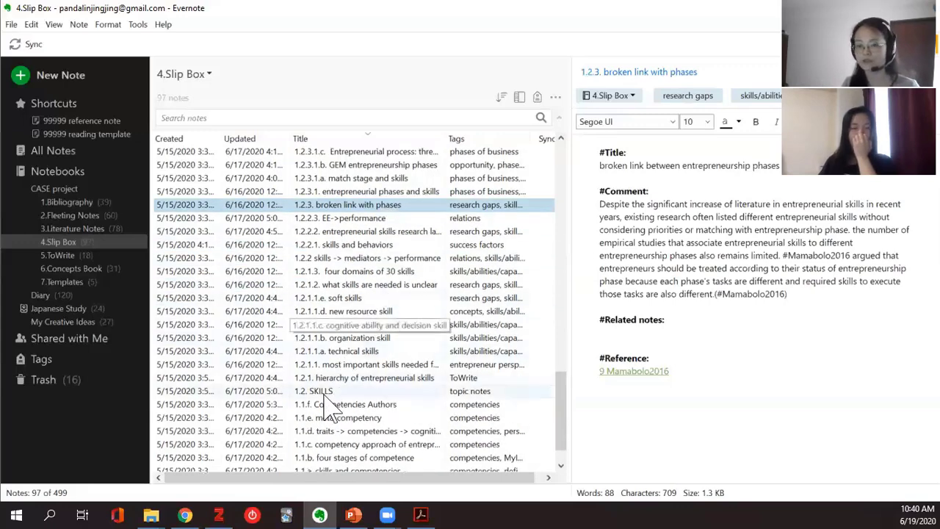
pyautogui.scroll(1, 393, 257)
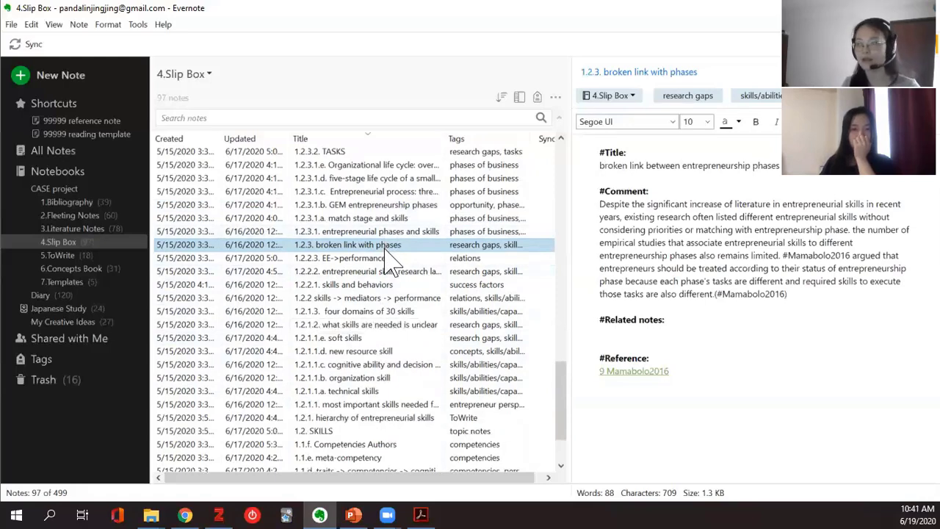
pyautogui.scroll(1, 387, 267)
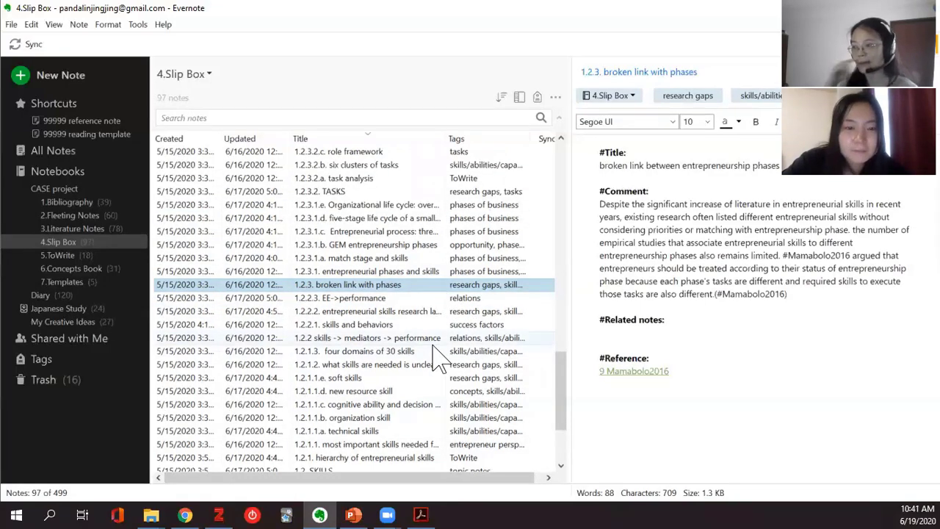
pyautogui.scroll(1, 435, 357)
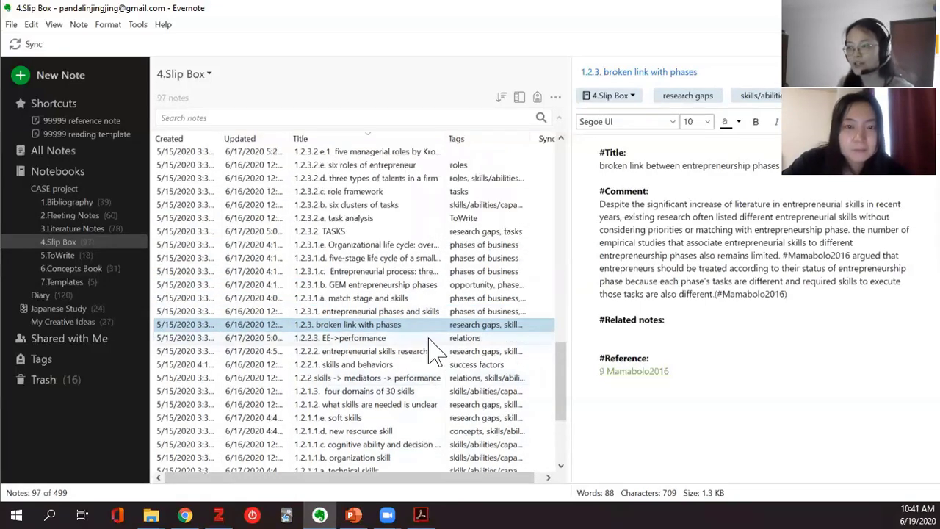
pyautogui.click(342, 232)
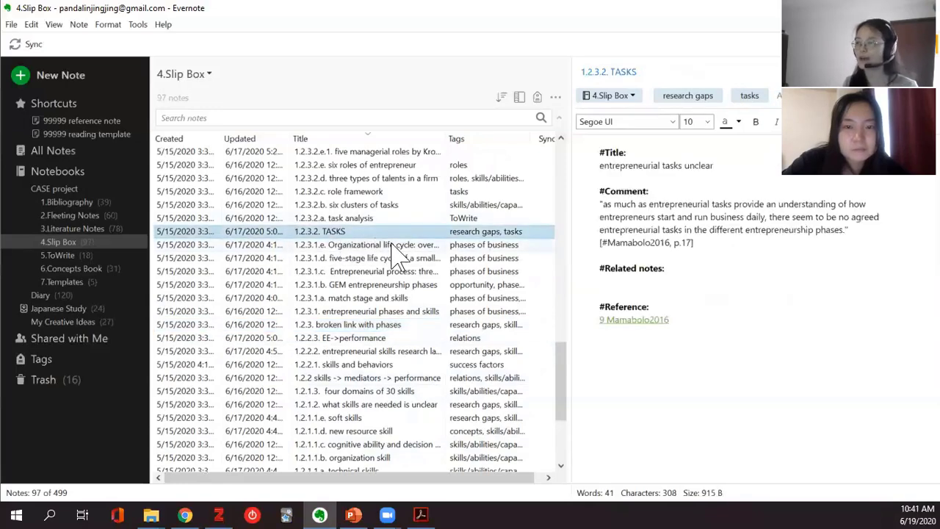
pyautogui.scroll(2, 397, 247)
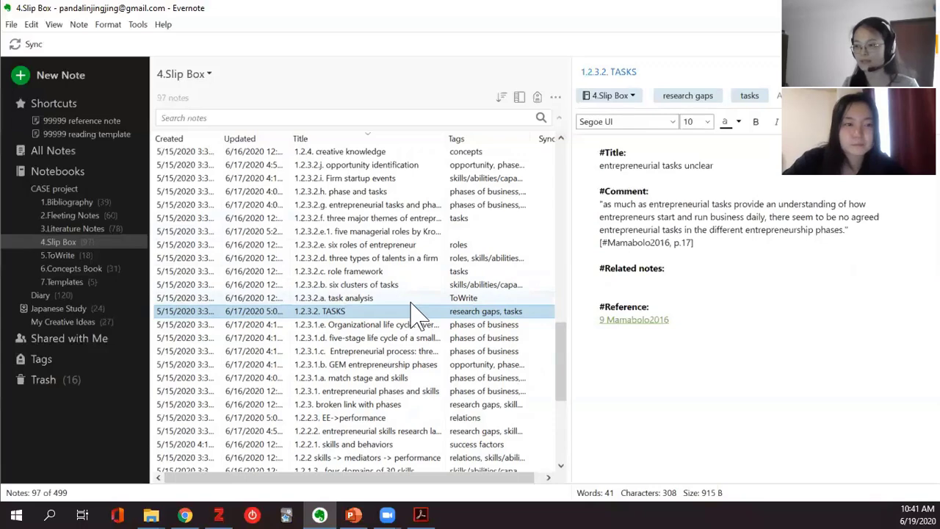
pyautogui.scroll(-6, 430, 327)
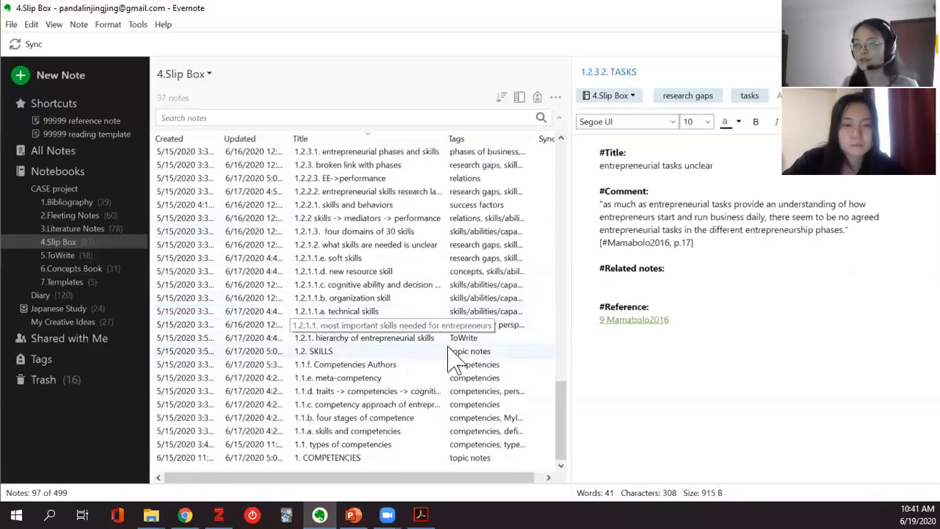
# Step: Compare the note numbering in 3.Literature Notes with the topic-based numbering in 4.Slip Box
pyautogui.click(79, 229)
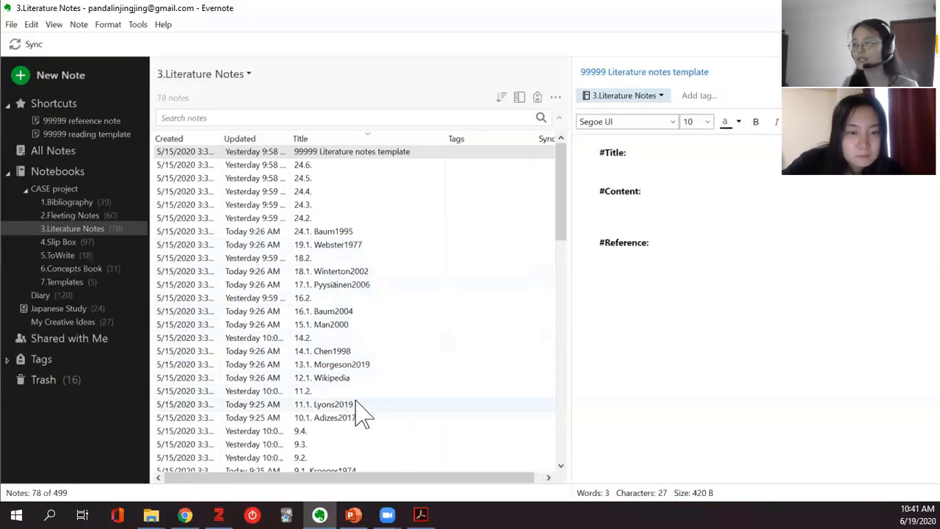
pyautogui.scroll(-15, 364, 411)
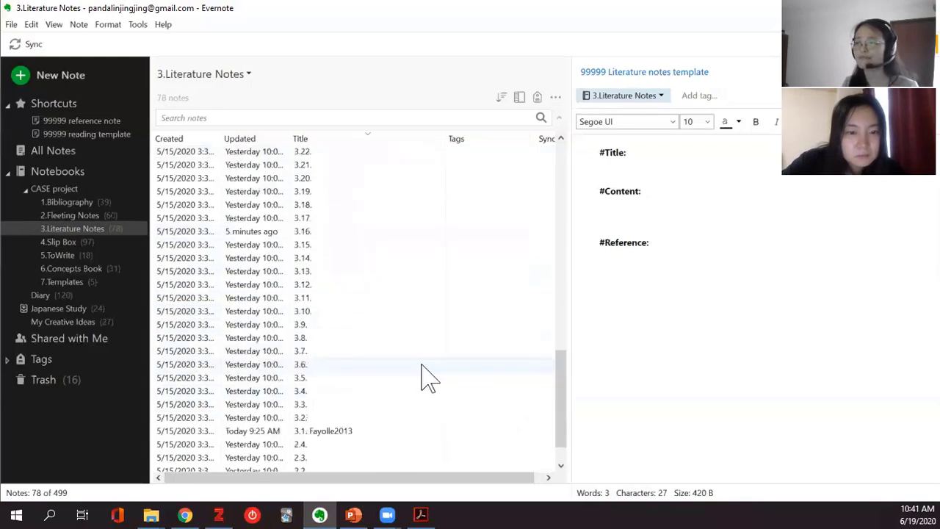
pyautogui.click(67, 243)
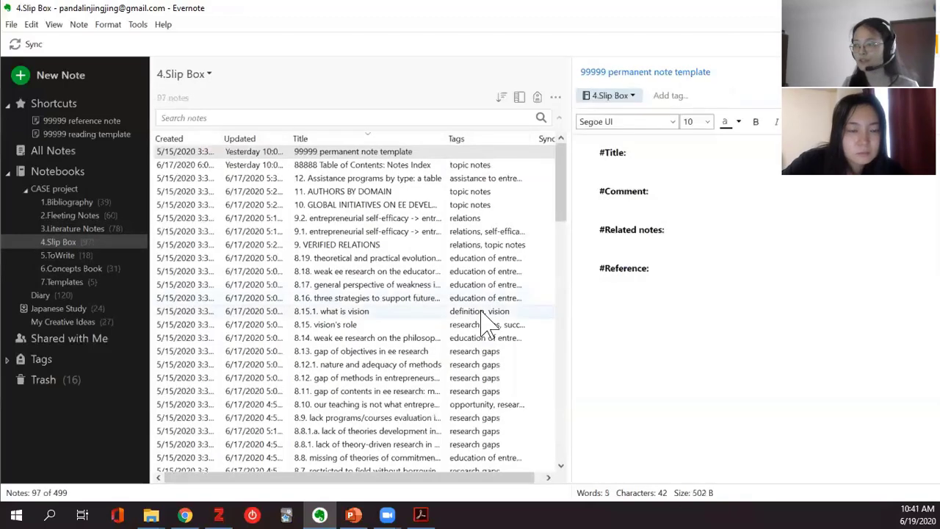
pyautogui.scroll(-20, 485, 324)
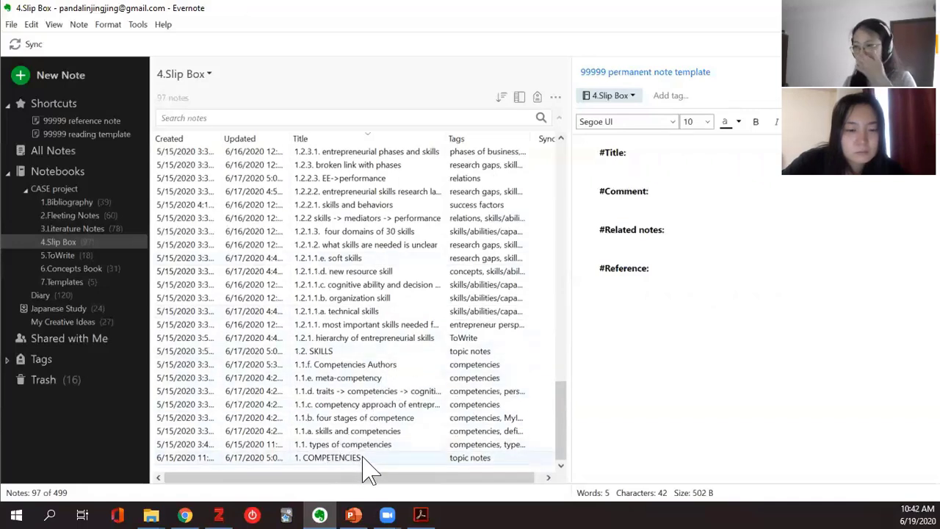
pyautogui.scroll(5, 371, 392)
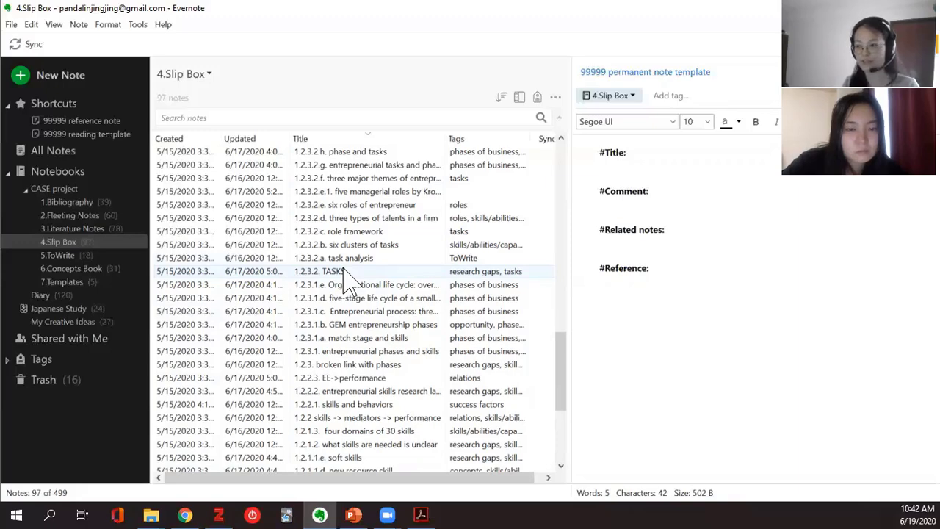
pyautogui.scroll(-5, 343, 269)
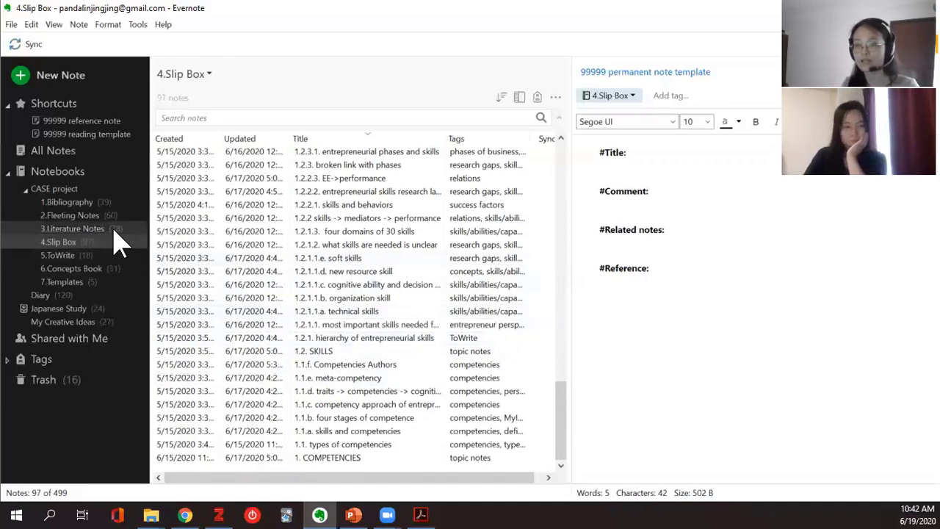
# Step: Review the slip-box notes 1. COMPETENCIES, 1.2. SKILLS, 1.2.3. broken link with phases and 1.2.3.2. TASKS
pyautogui.click(340, 458)
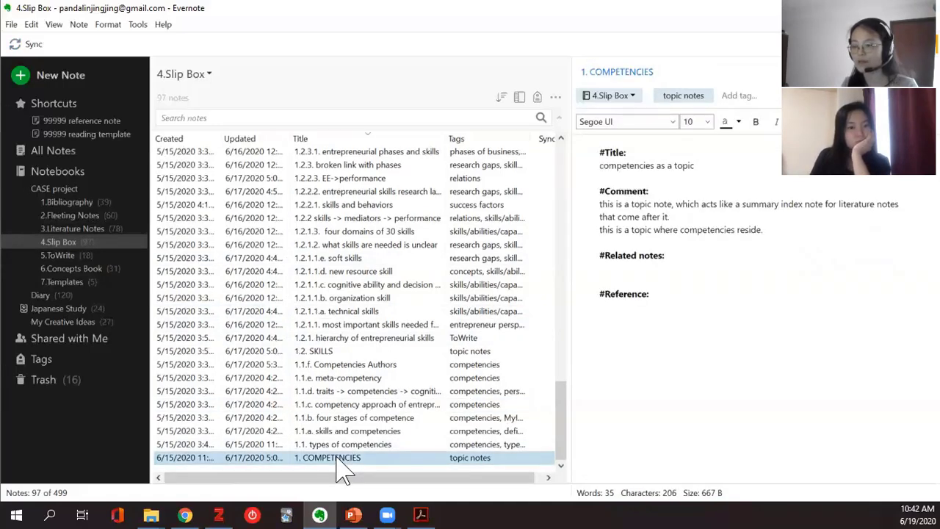
pyautogui.click(337, 351)
pyautogui.scroll(1, 337, 352)
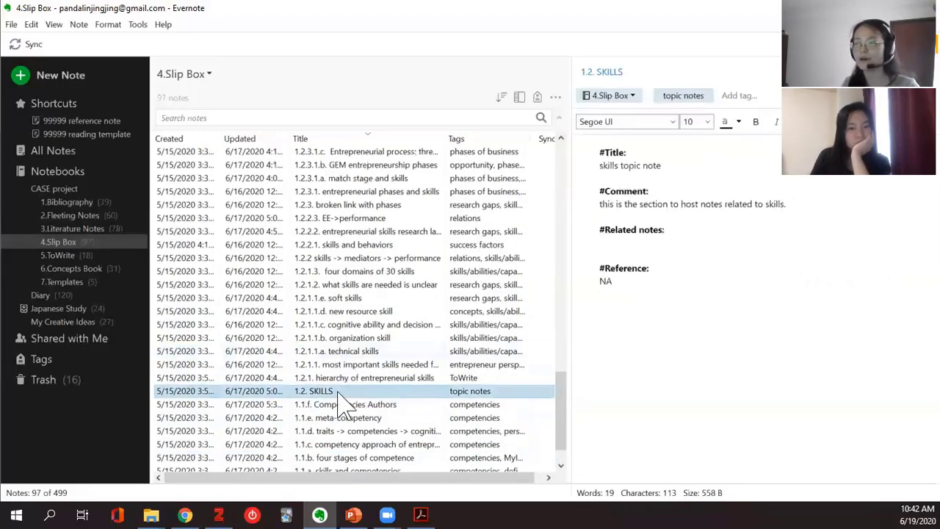
pyautogui.scroll(4, 341, 404)
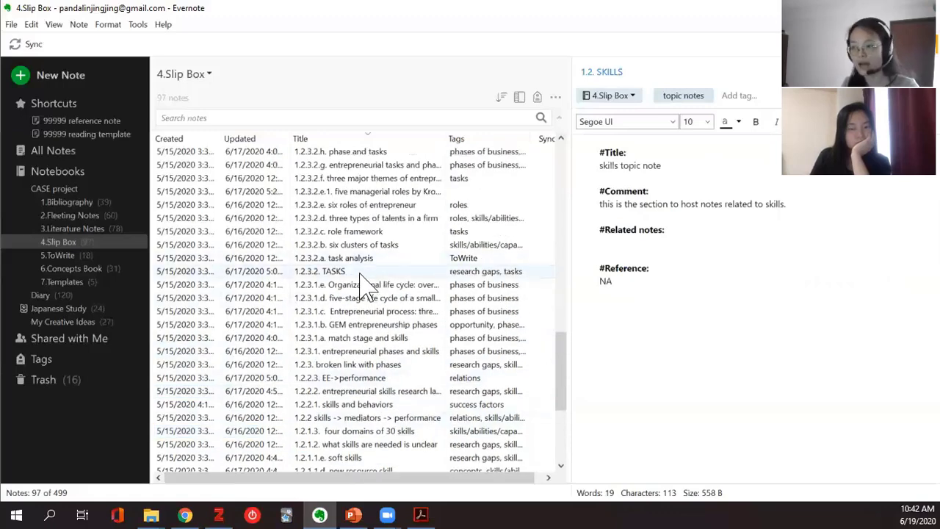
pyautogui.click(360, 273)
pyautogui.click(363, 366)
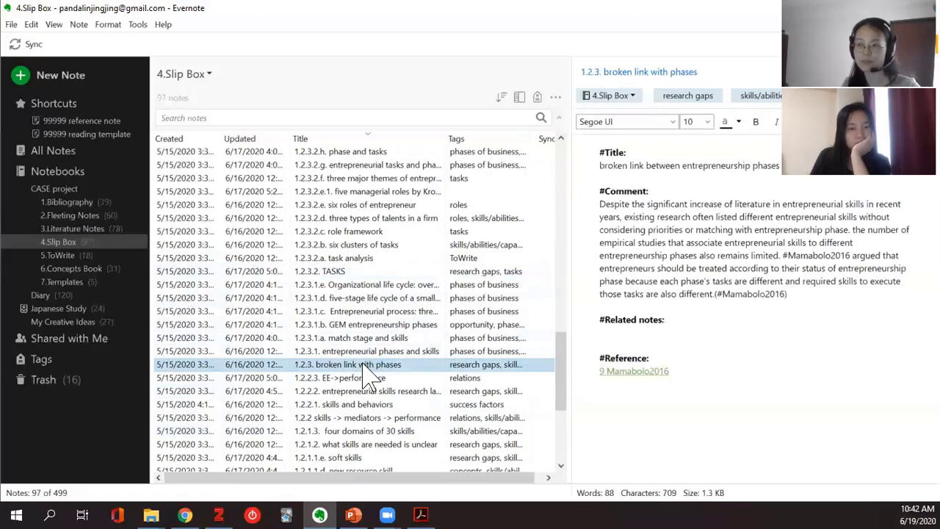
pyautogui.click(374, 272)
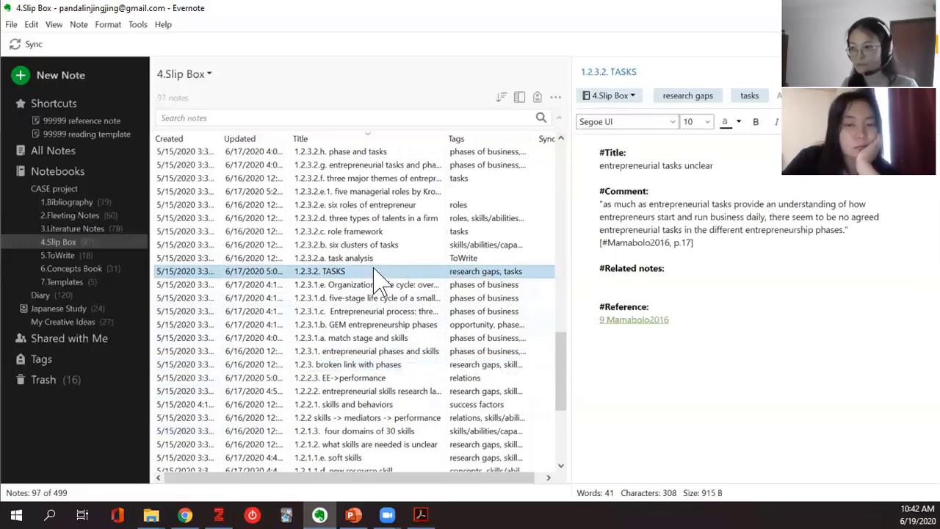
# Step: Review the slip-box topic notes 3. SUCCESS FACTORS, 7. HUMAN CAPITAL and 8 ENTREPRENEURSHIP EDUCATION
pyautogui.scroll(4, 377, 282)
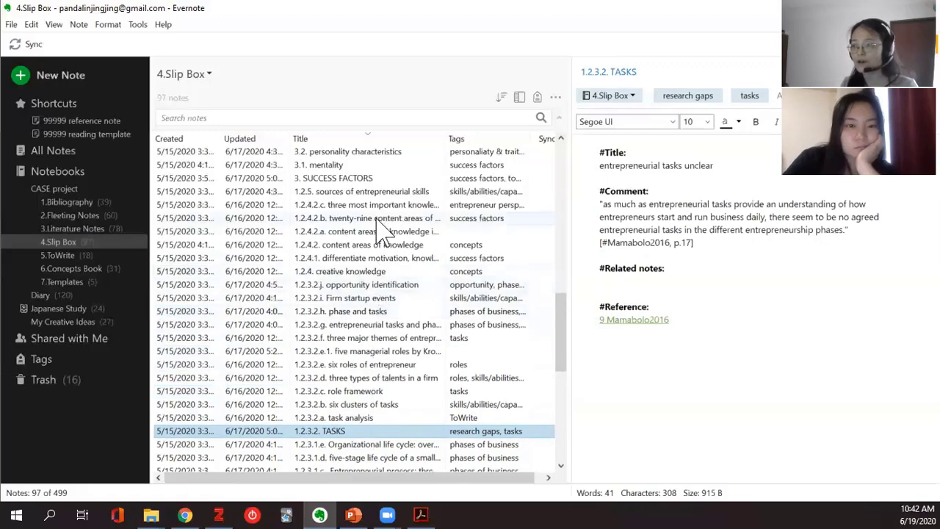
pyautogui.click(370, 181)
pyautogui.scroll(4, 383, 279)
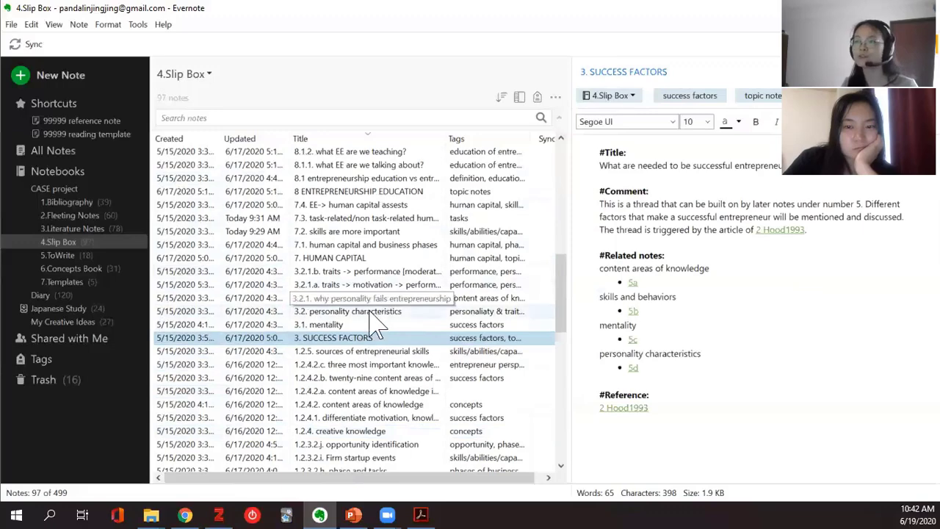
pyautogui.click(374, 260)
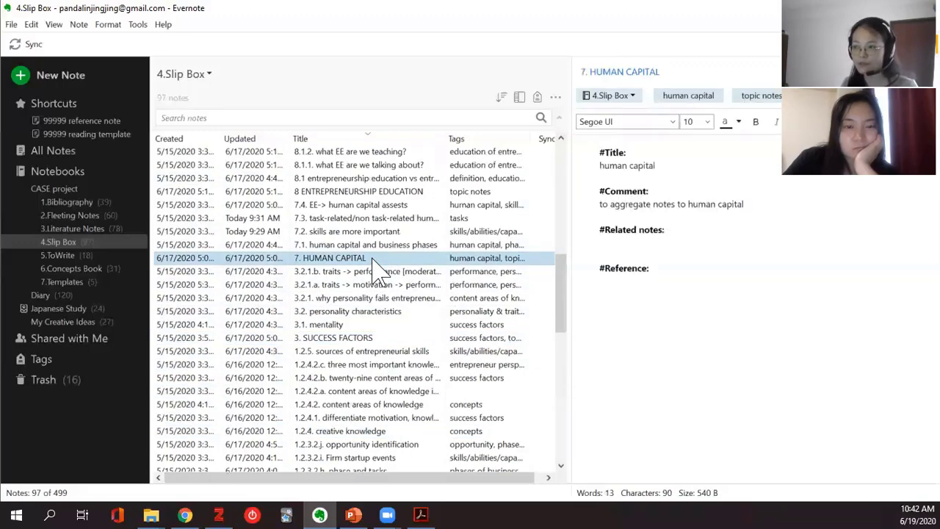
pyautogui.scroll(1, 377, 276)
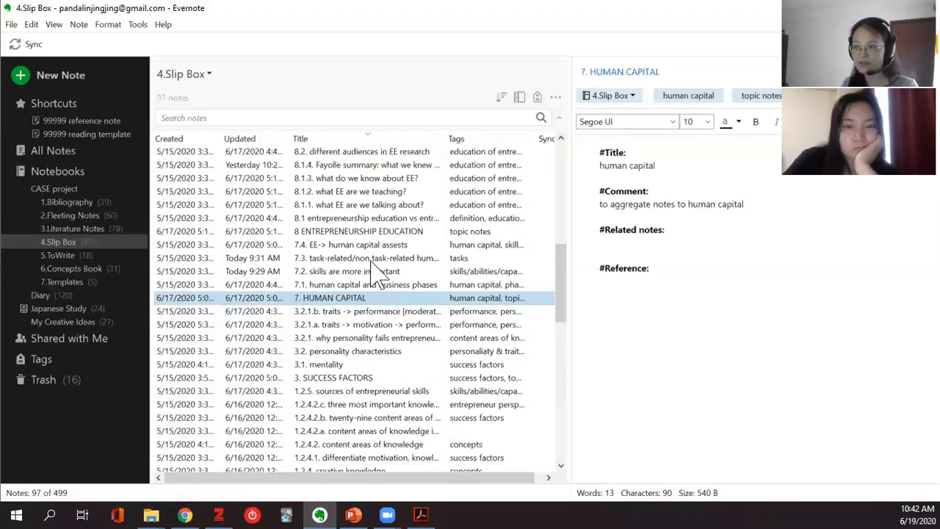
pyautogui.click(394, 233)
pyautogui.scroll(3, 402, 254)
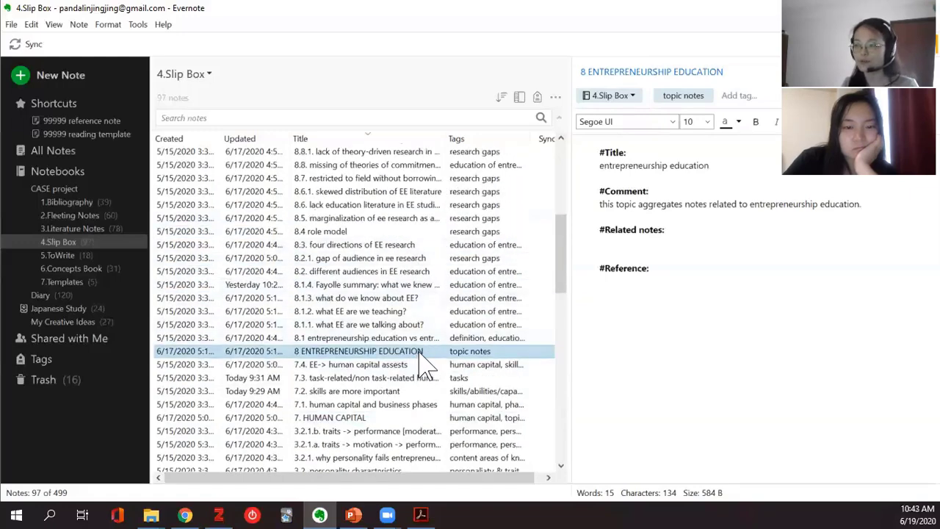
# Step: In the slip-box note 9. VERIFIED RELATIONS, change the text under #Title: to "verified relations in the literature"
pyautogui.scroll(7, 425, 365)
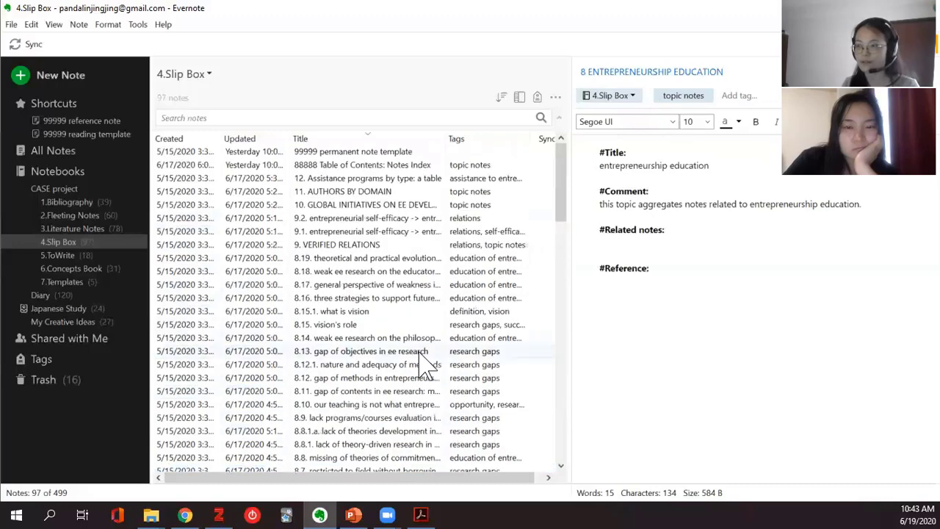
pyautogui.click(369, 247)
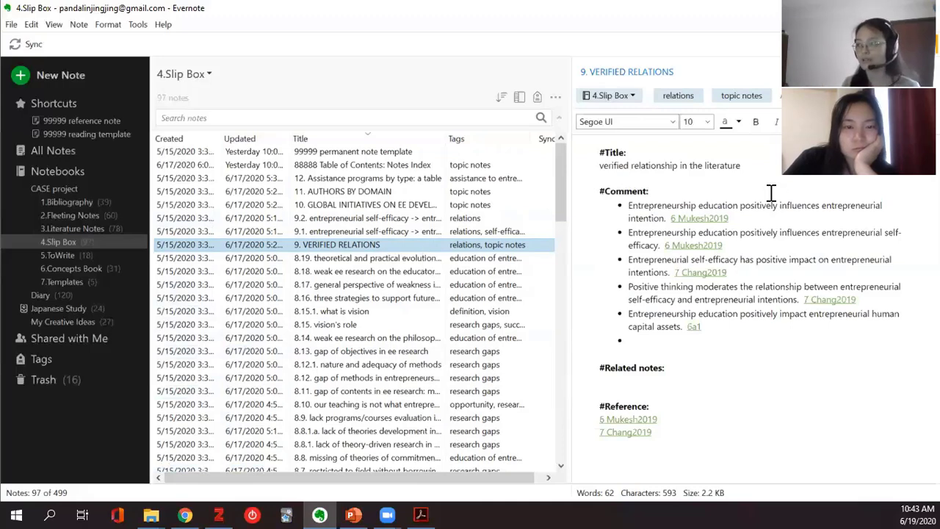
pyautogui.moveTo(757, 166); pyautogui.dragTo(603, 165)
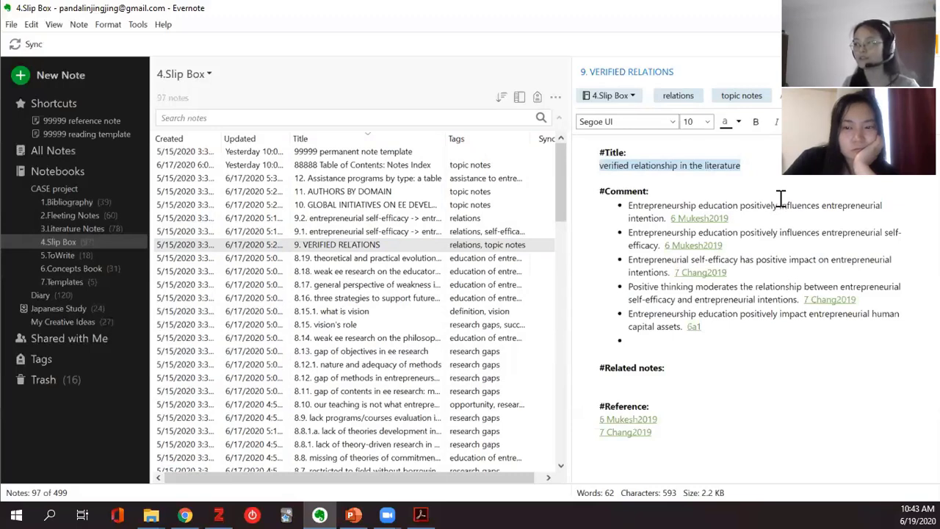
pyautogui.click(677, 165)
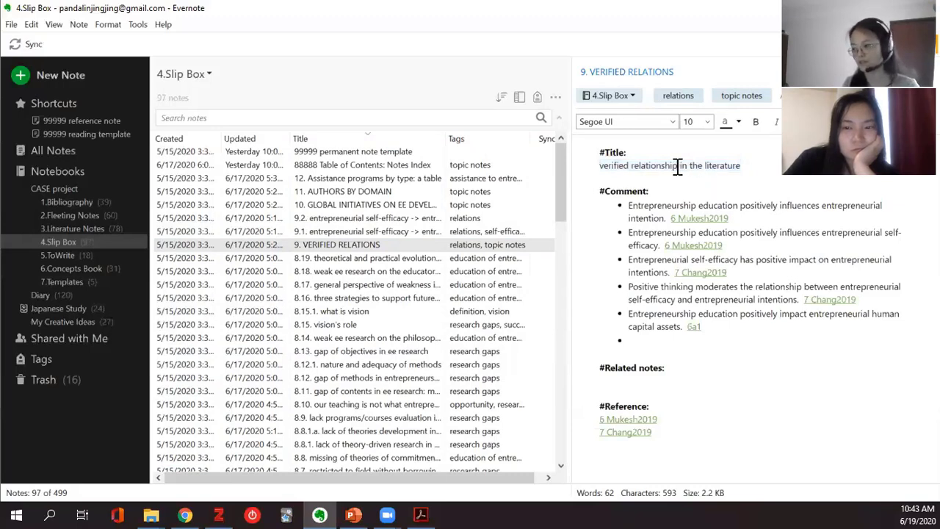
pyautogui.press('BackSpace')
pyautogui.press('BackSpace')
pyautogui.press('BackSpace')
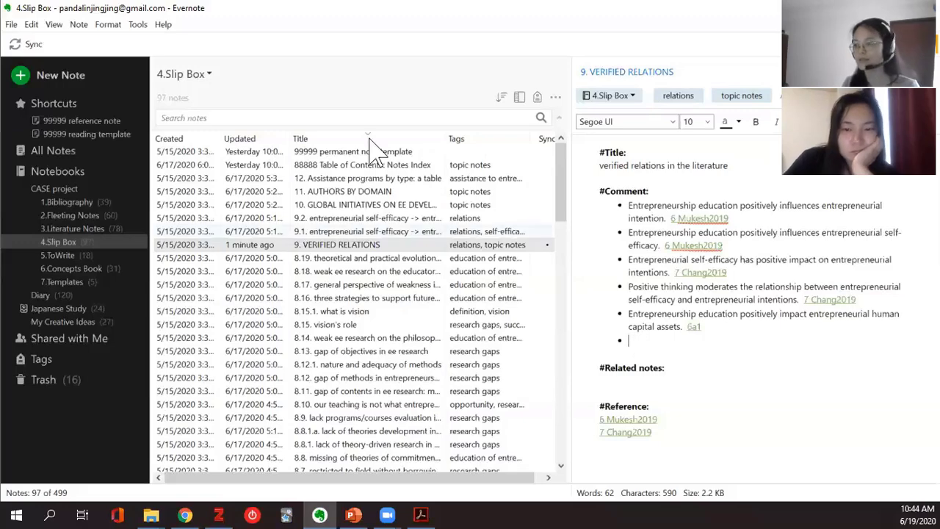
# Step: Follow the 6 Mukesh2019 citation to its bibliography note, and return to the 4.Slip Box notebook to survey its numbered notes
pyautogui.click(724, 220)
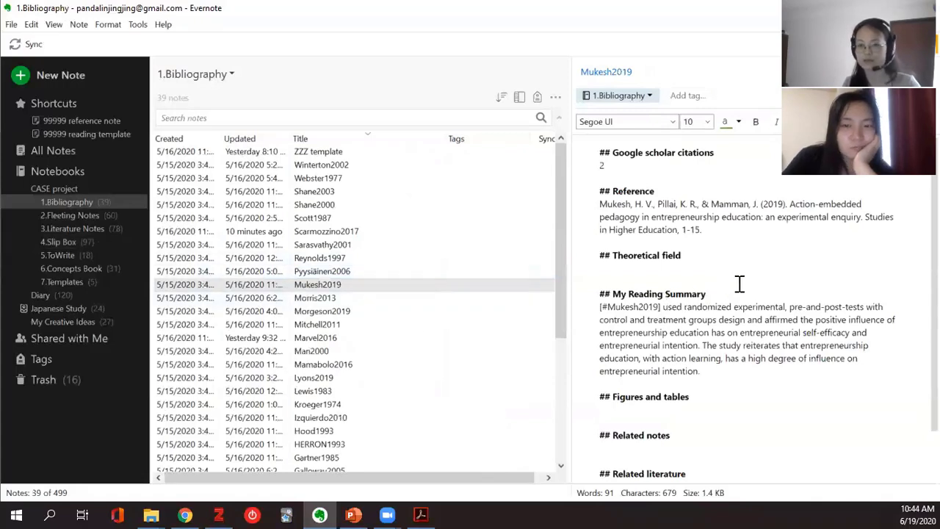
pyautogui.click(80, 243)
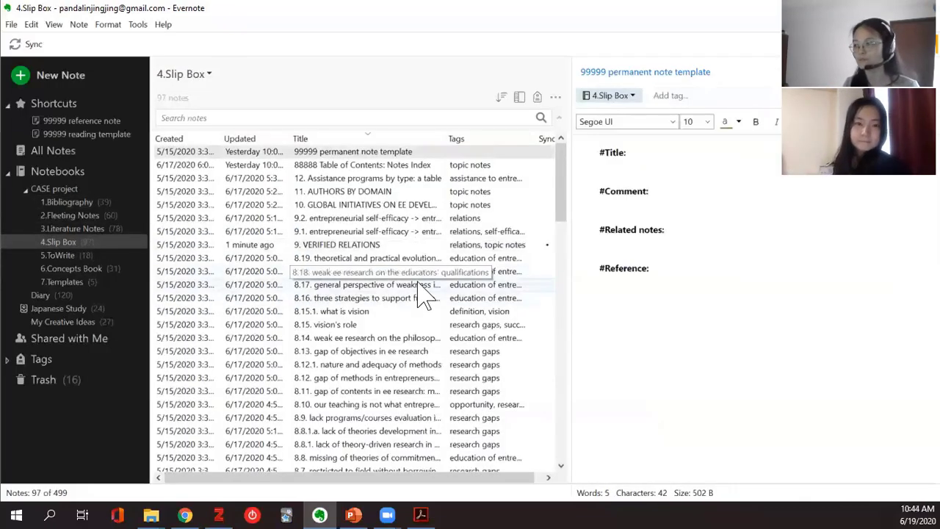
pyautogui.scroll(-20, 412, 206)
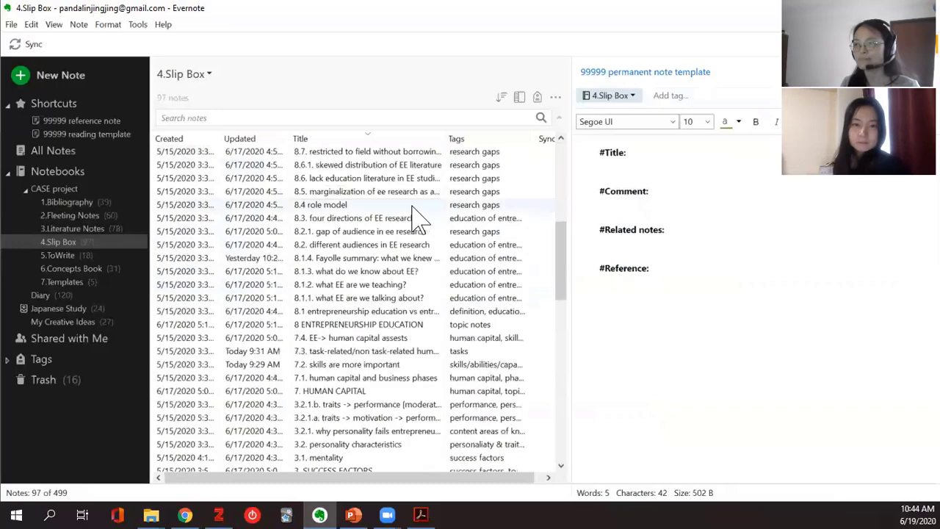
pyautogui.scroll(-3, 412, 308)
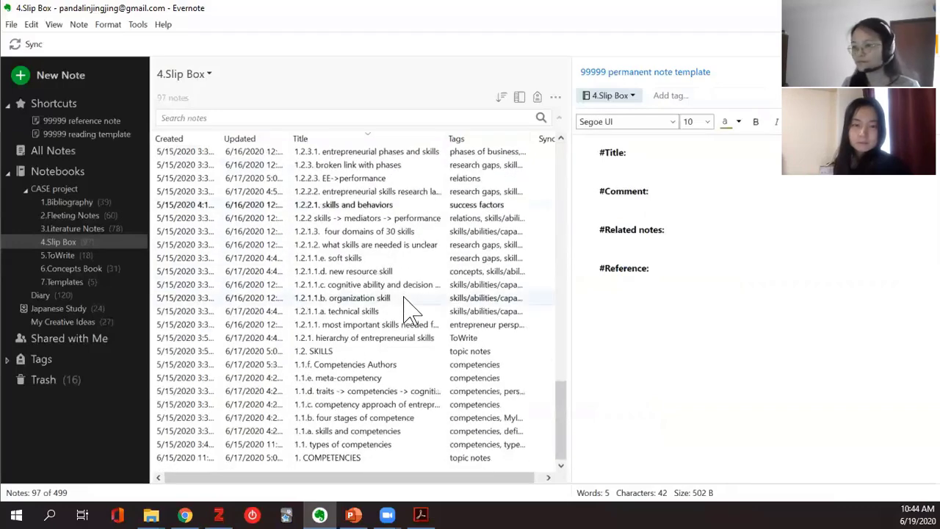
# Step: Open the 5.ToWrite notebook and read the comment in note 5.1 on using systematic review papers
pyautogui.click(77, 257)
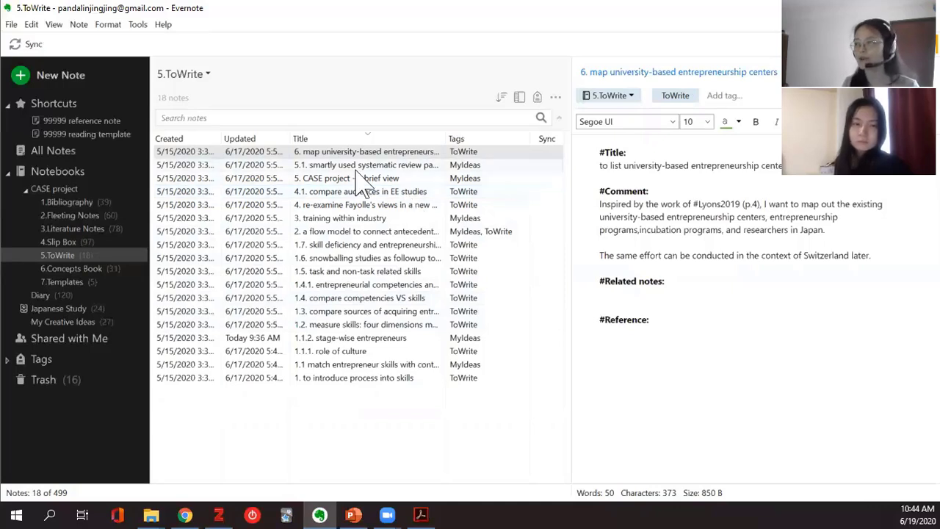
pyautogui.click(358, 169)
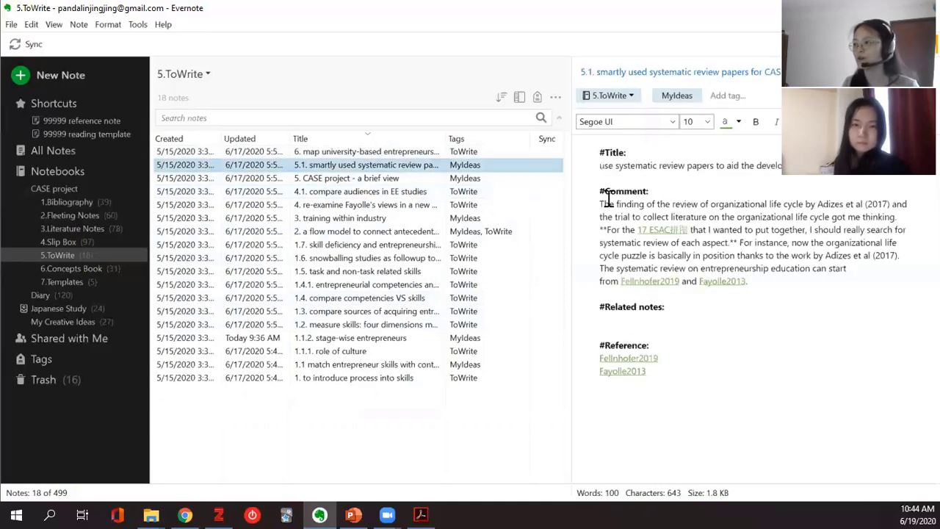
pyautogui.moveTo(600, 203); pyautogui.dragTo(741, 257)
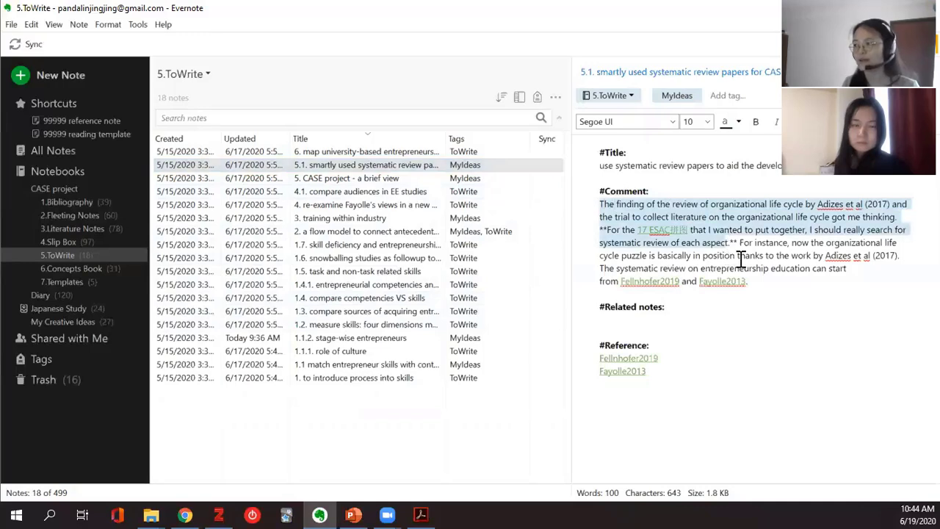
pyautogui.click(741, 259)
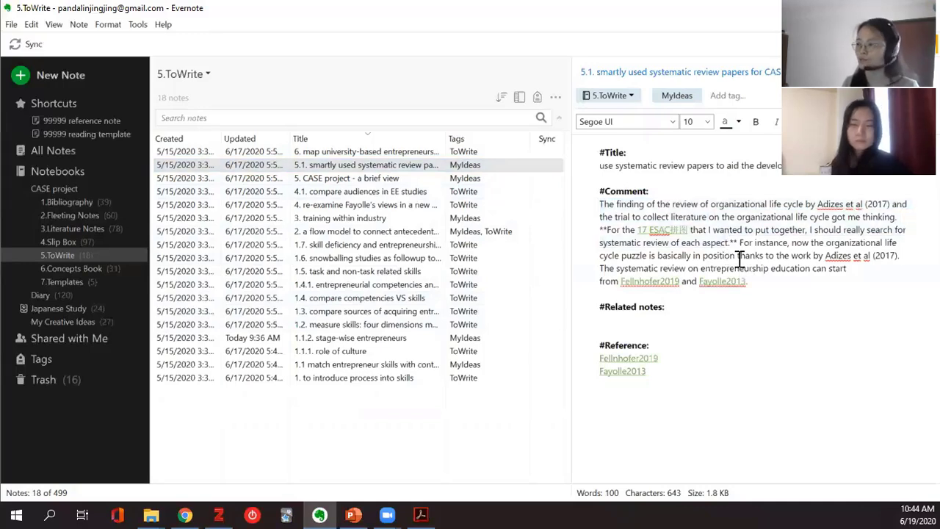
# Step: Read the ToWrite ideas on stage-wise entrepreneurs, re-examining Fayolle's views and mapping university-based entrepreneurship centers
pyautogui.click(377, 153)
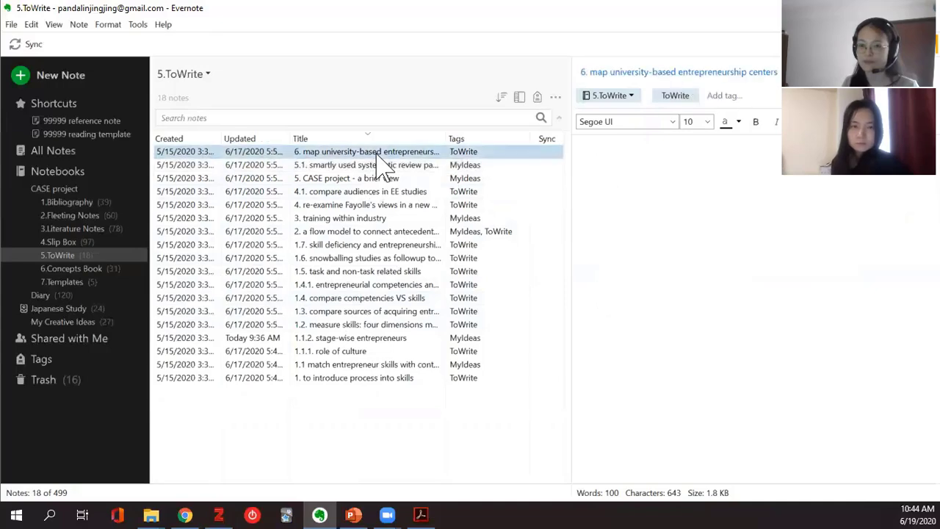
pyautogui.click(378, 246)
pyautogui.click(367, 339)
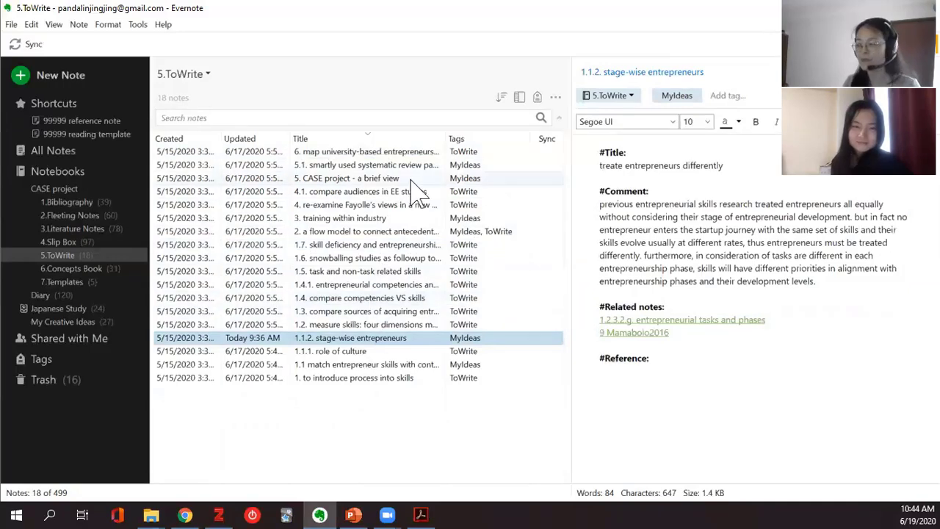
pyautogui.click(380, 206)
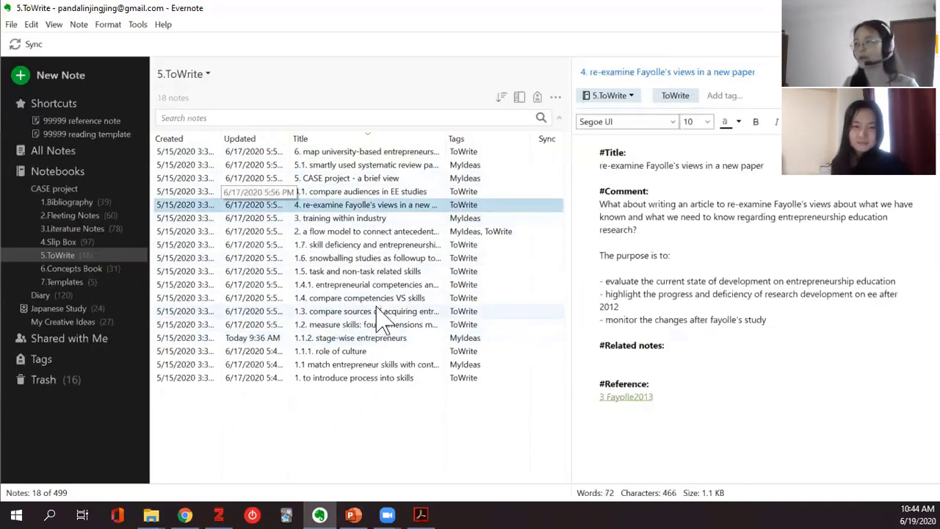
pyautogui.click(385, 152)
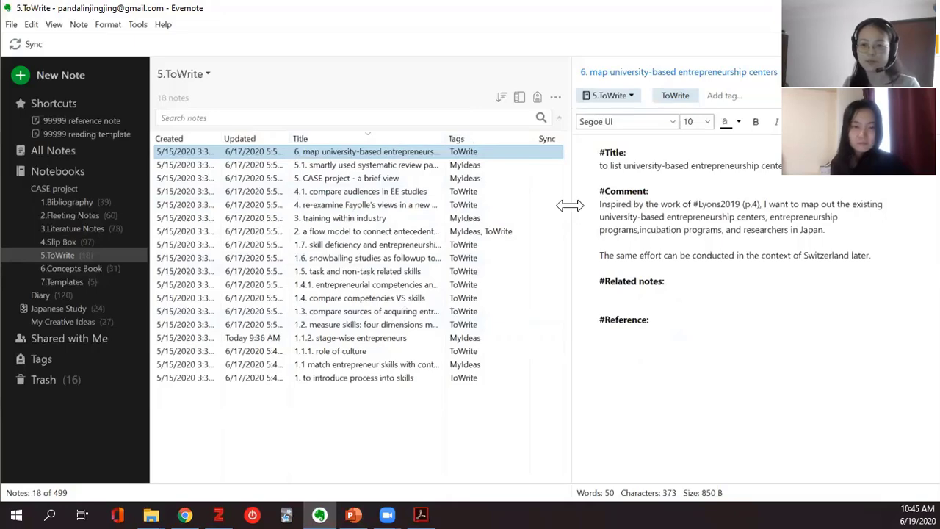
# Step: Review the definition notes 1.1. entrepreneur and 1.2. entrepreneurship and the topic note 6. THEORIES in the 6.Concepts Book notebook
pyautogui.click(93, 269)
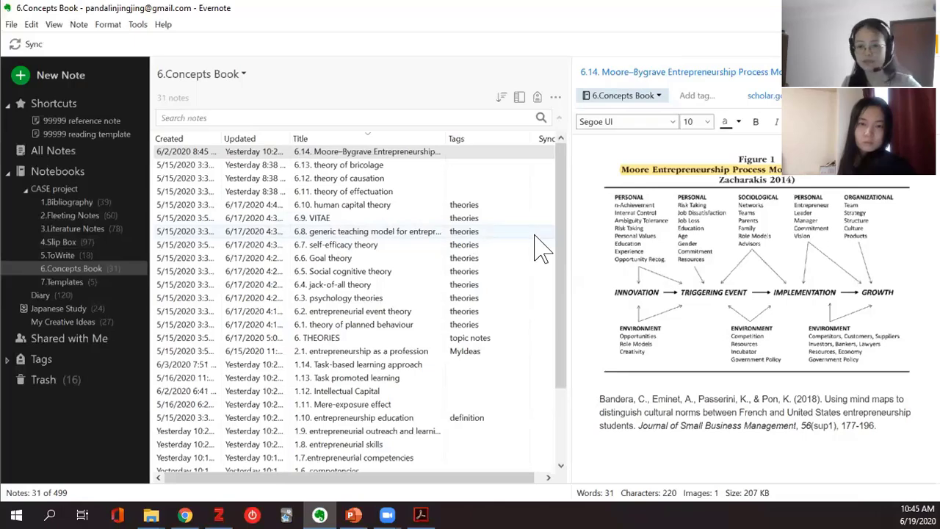
pyautogui.scroll(-3, 519, 232)
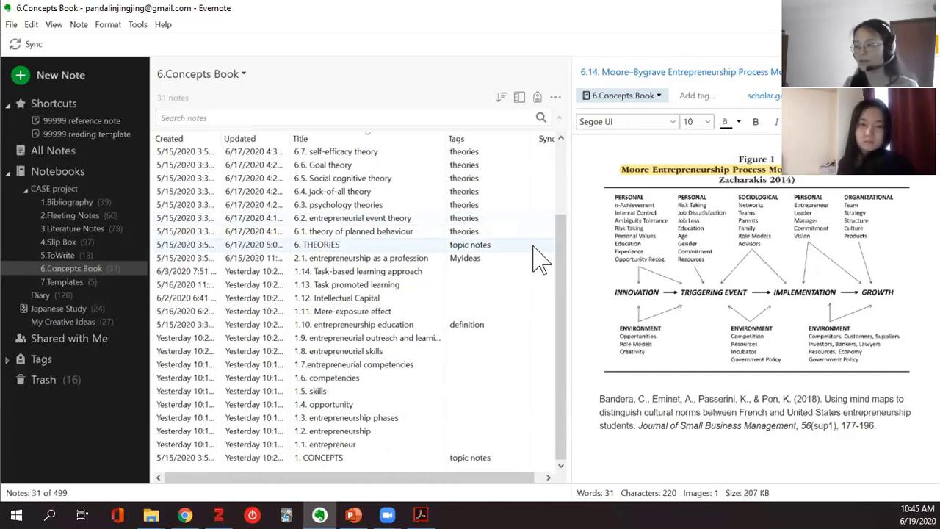
pyautogui.click(298, 459)
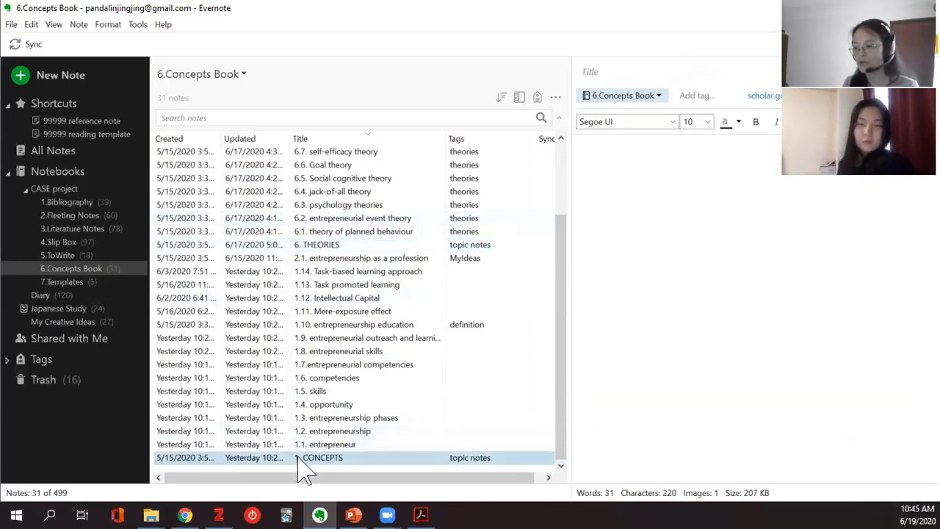
pyautogui.click(351, 445)
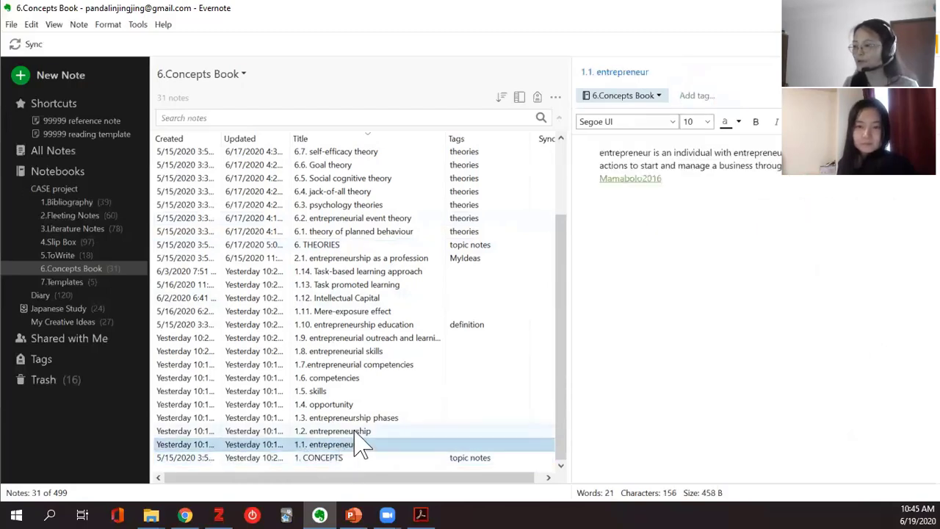
pyautogui.click(359, 434)
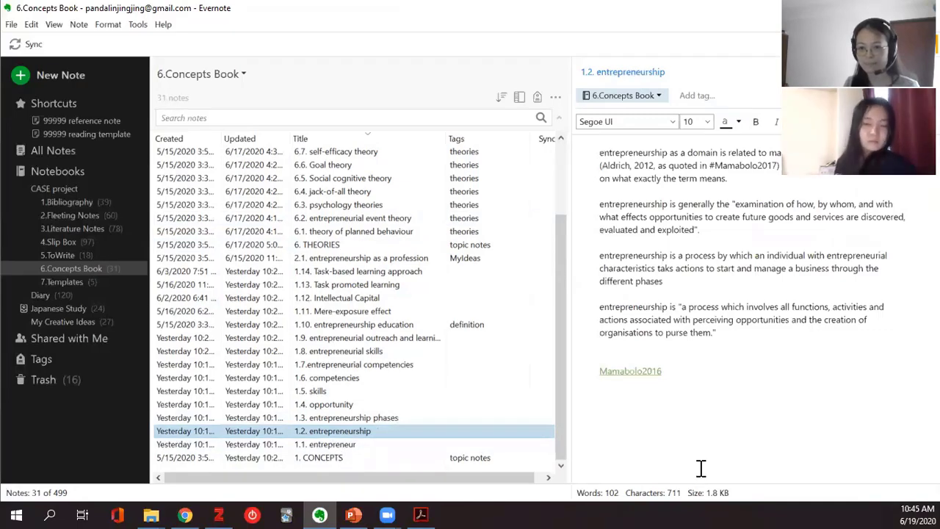
pyautogui.click(381, 445)
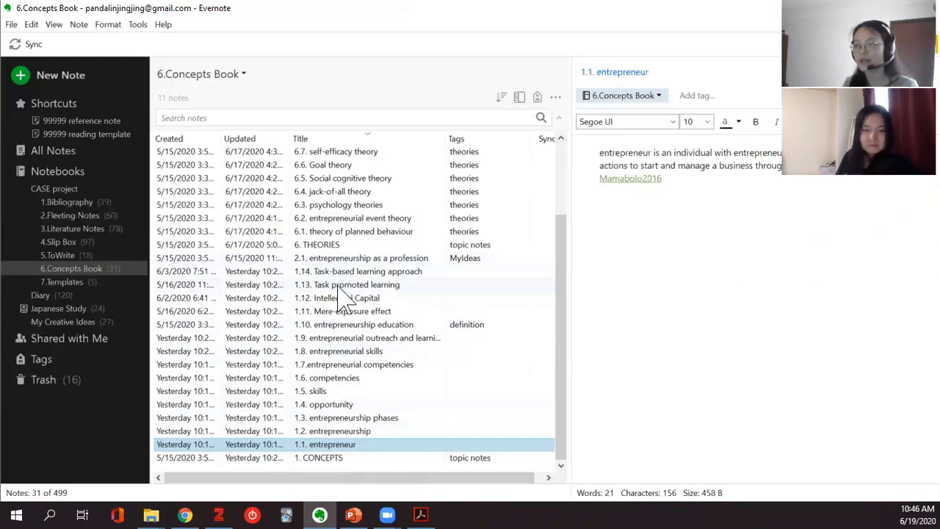
pyautogui.click(336, 246)
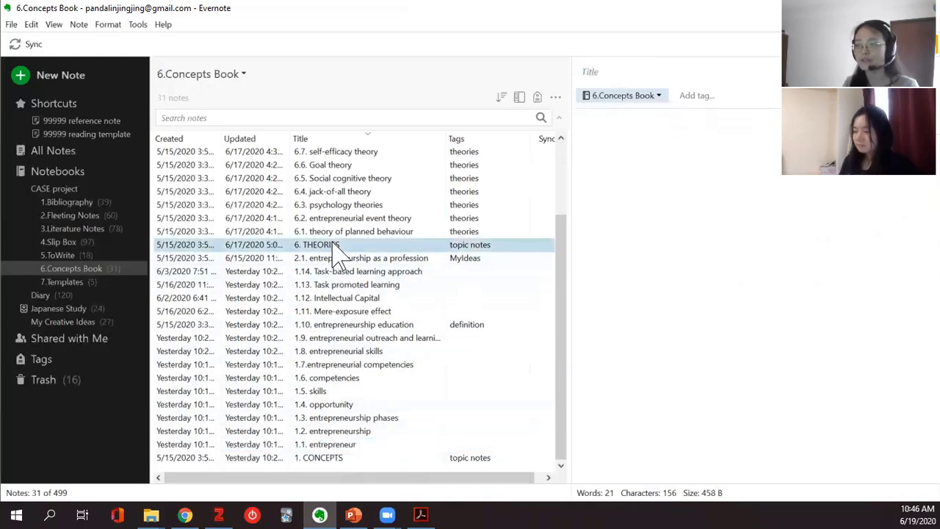
pyautogui.scroll(3, 356, 264)
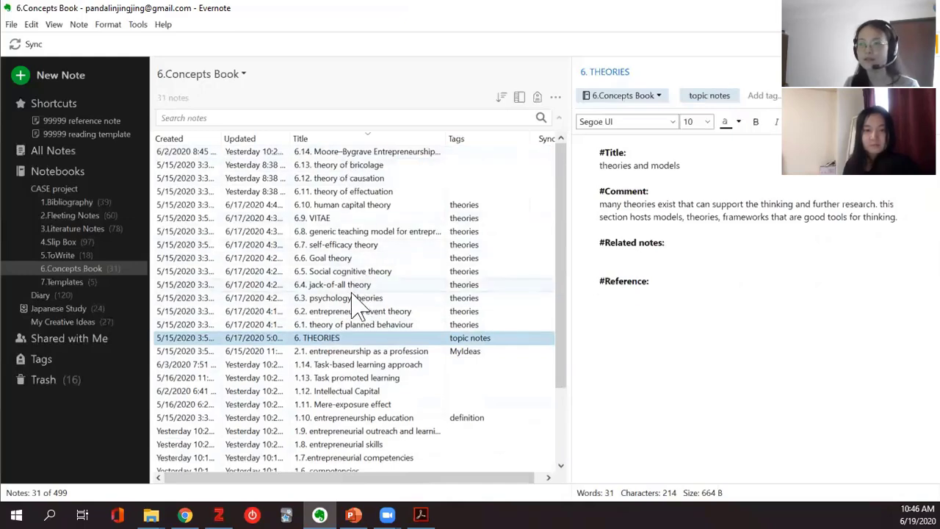
# Step: Read the theory notes 6.1. theory of planned behaviour and 6.2. entrepreneurial event theory in the 6.Concepts Book notebook
pyautogui.click(411, 325)
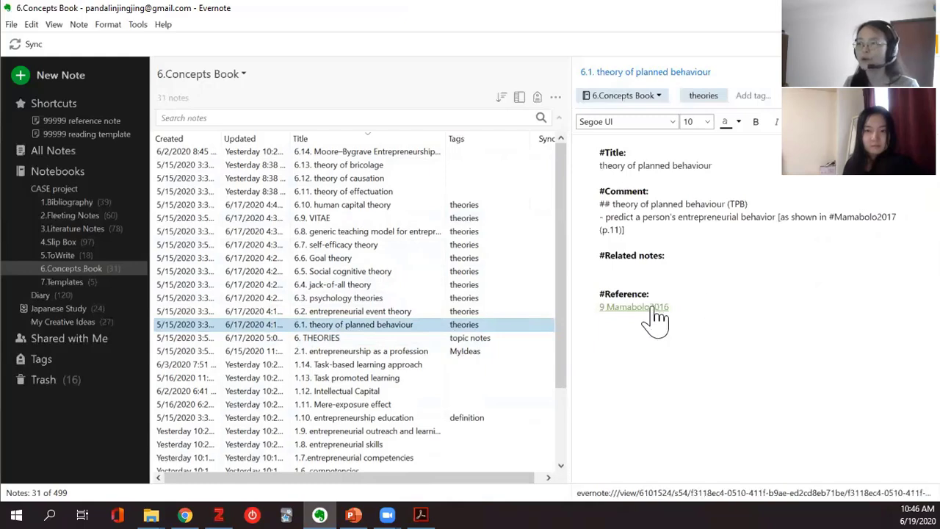
pyautogui.click(390, 312)
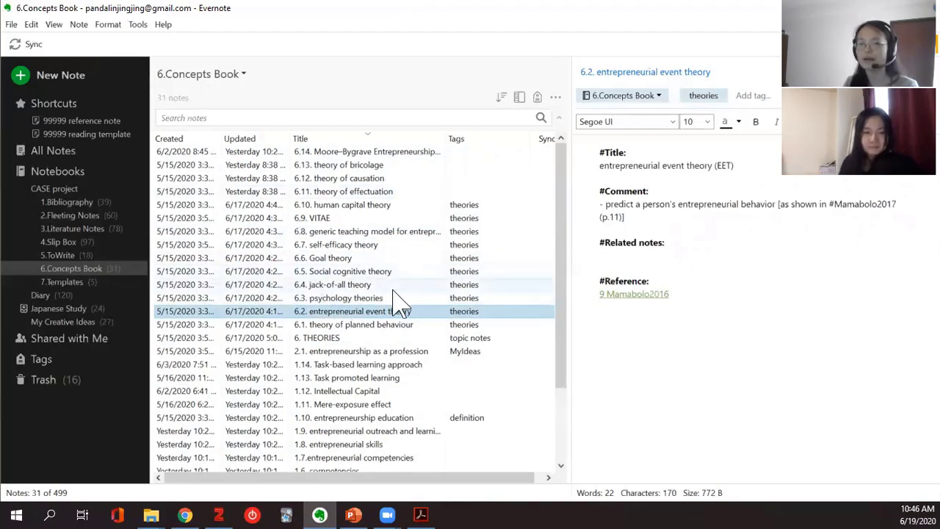
pyautogui.scroll(-2, 407, 305)
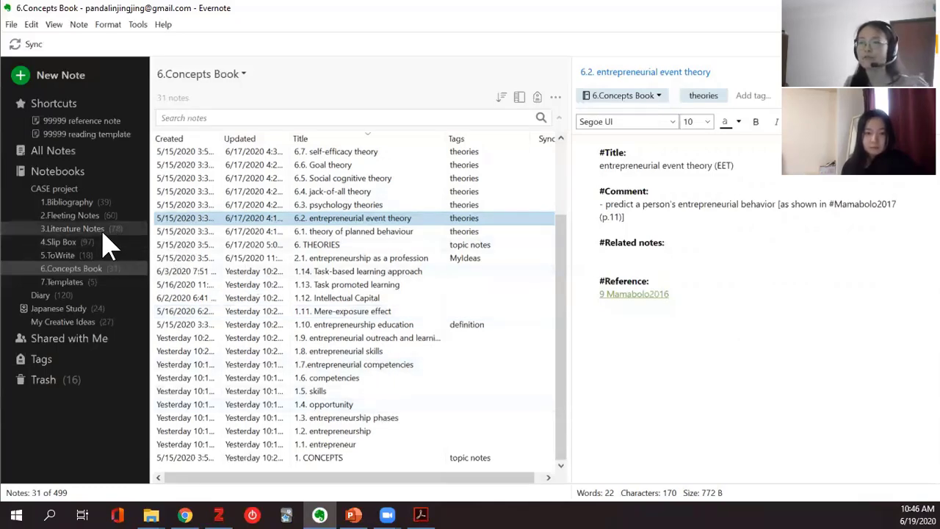
# Step: Revisit the CASE project notebooks in workflow order, from 1.Bibliography and 2.Fleeting Notes through to 6.Concepts Book
pyautogui.click(77, 244)
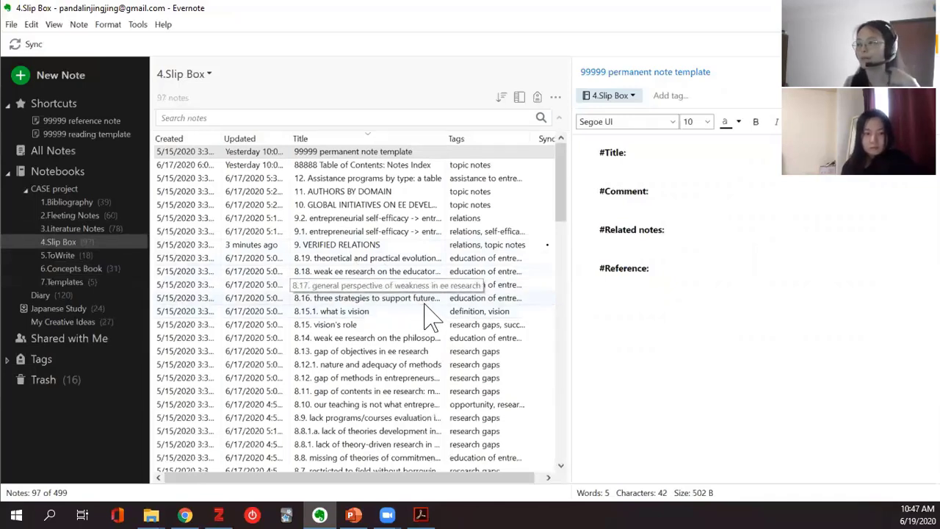
pyautogui.click(72, 271)
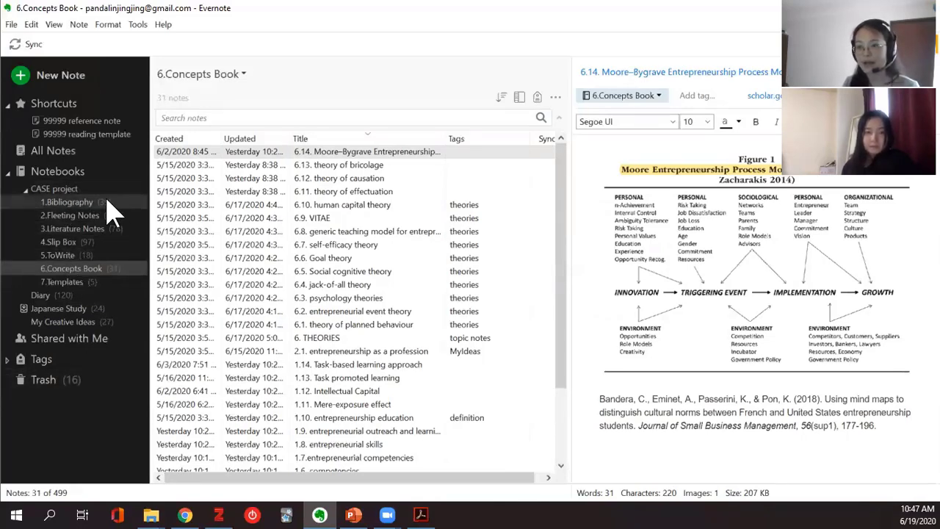
pyautogui.click(73, 202)
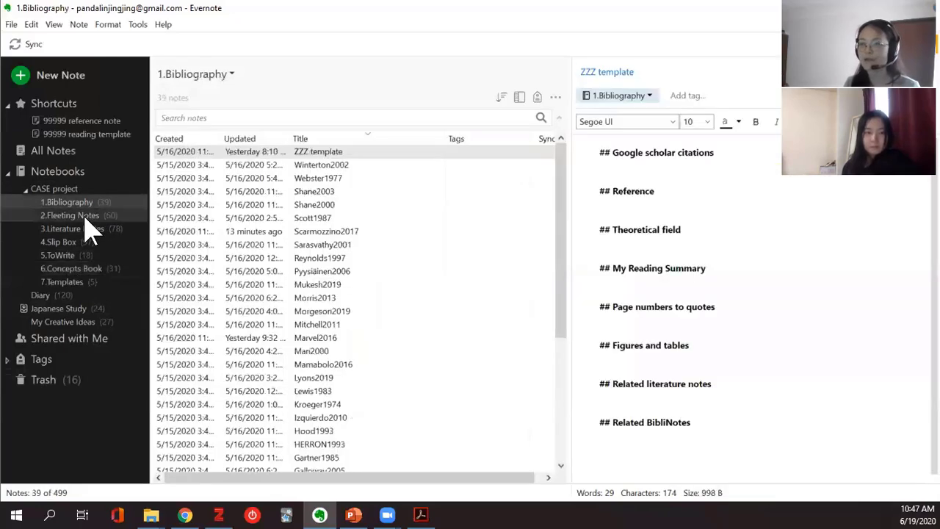
pyautogui.click(82, 216)
pyautogui.click(85, 229)
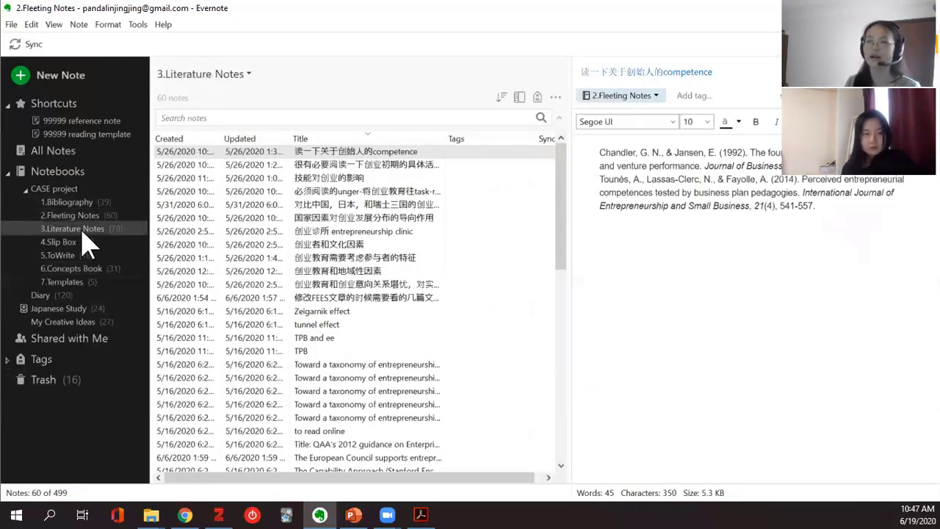
pyautogui.click(72, 243)
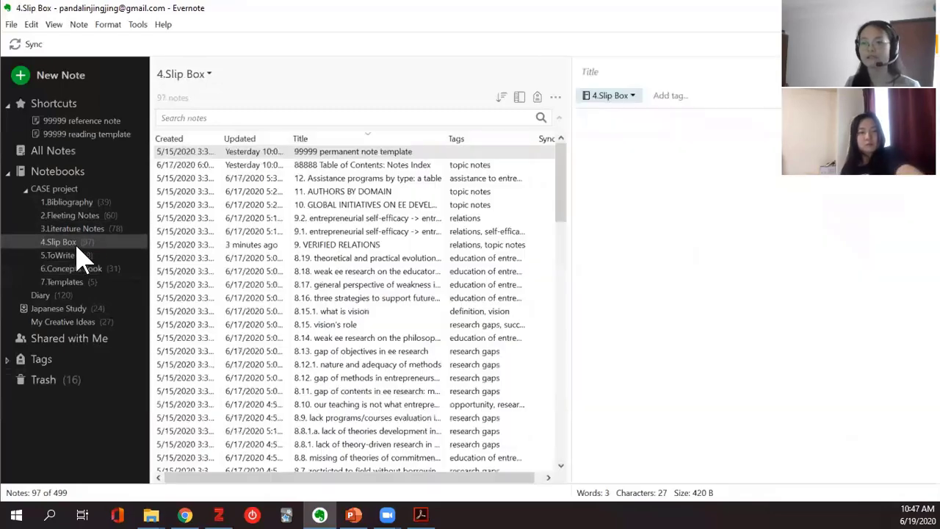
pyautogui.click(72, 256)
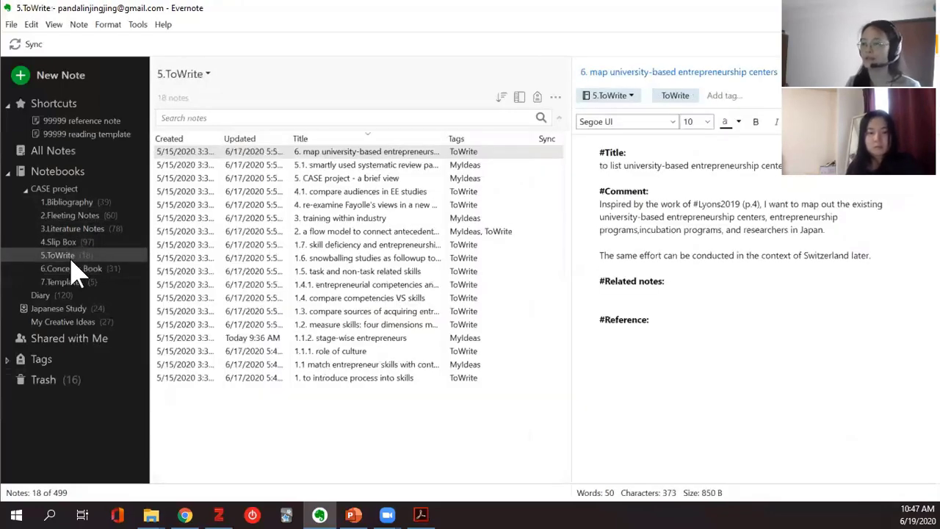
pyautogui.click(70, 268)
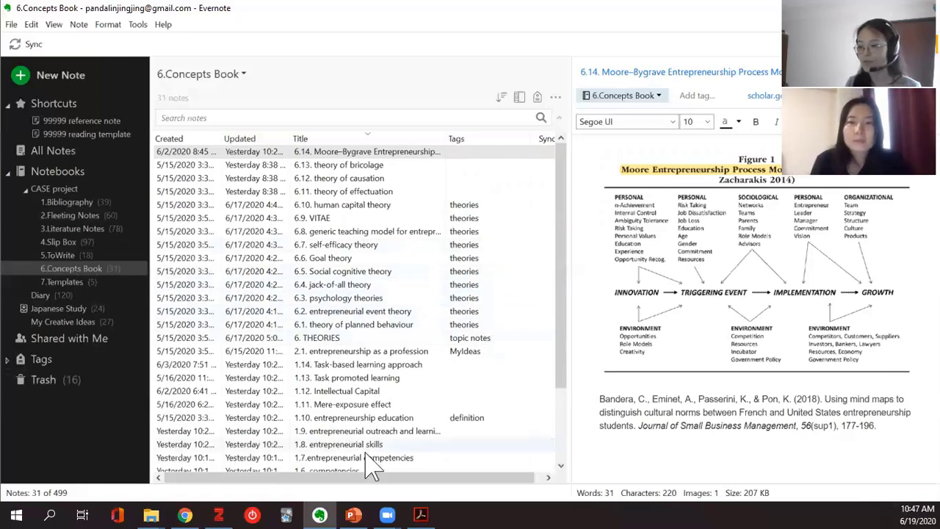
# Step: Glance at the Zotero library, return to Evernote and survey the 4.Slip Box notes down to 1. COMPETENCIES
pyautogui.click(216, 514)
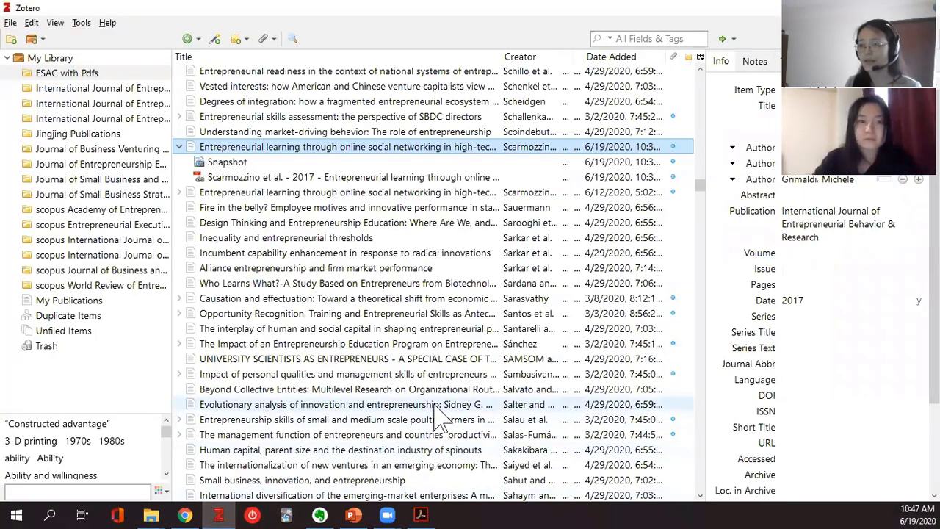
pyautogui.hotkey('alt', 'Tab')
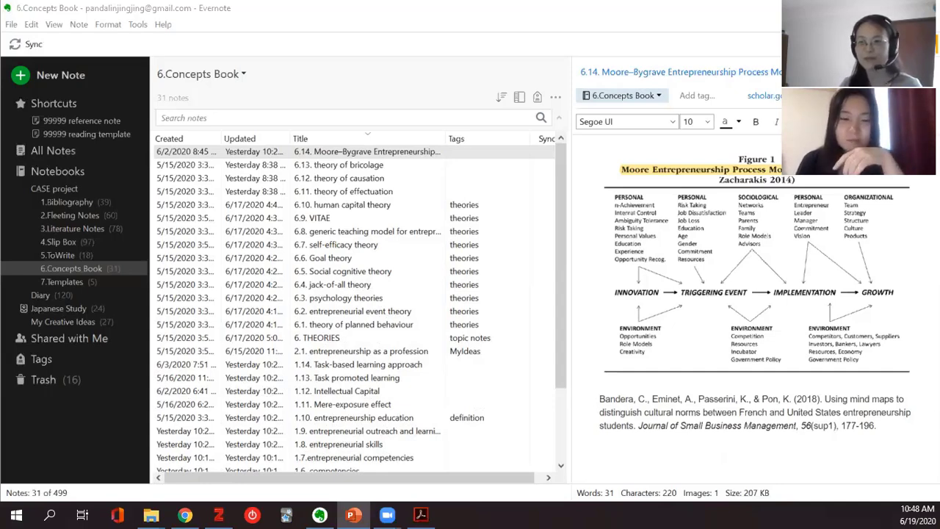
pyautogui.click(62, 244)
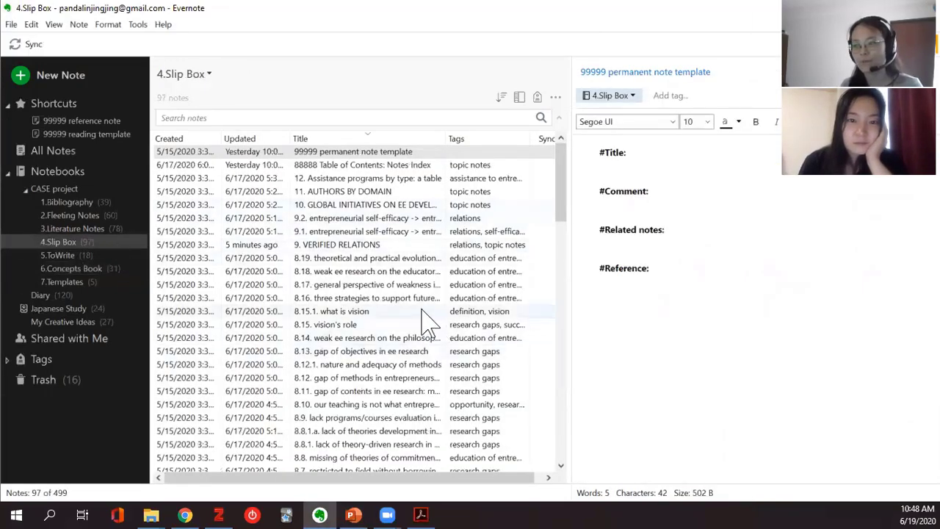
pyautogui.scroll(-7, 429, 320)
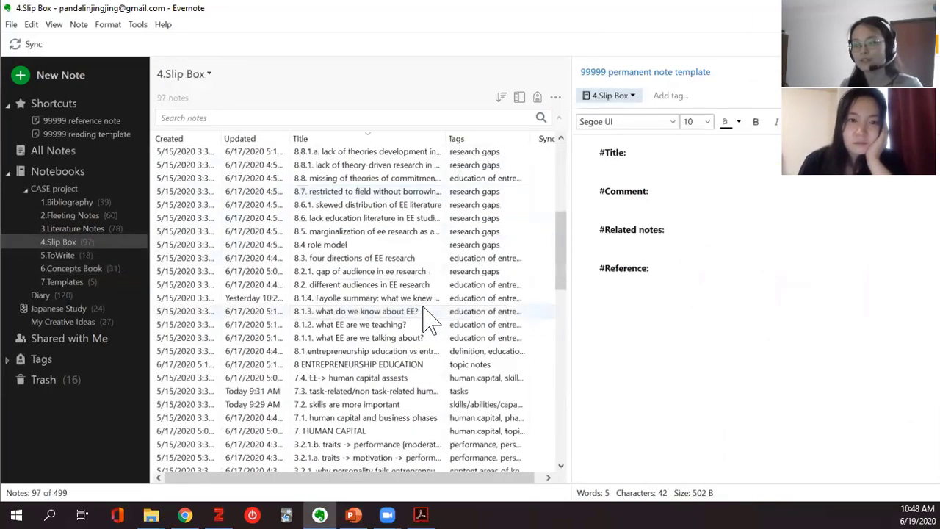
pyautogui.scroll(-11, 427, 301)
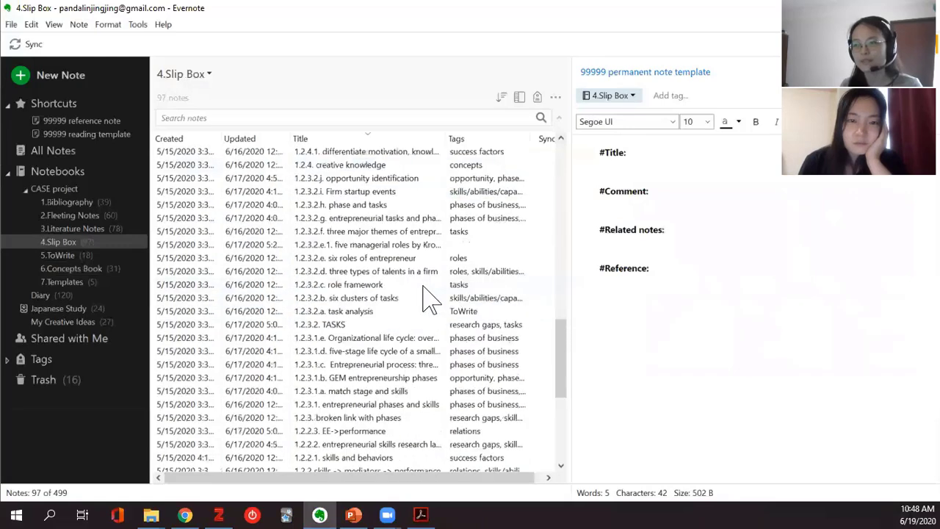
pyautogui.scroll(-6, 430, 300)
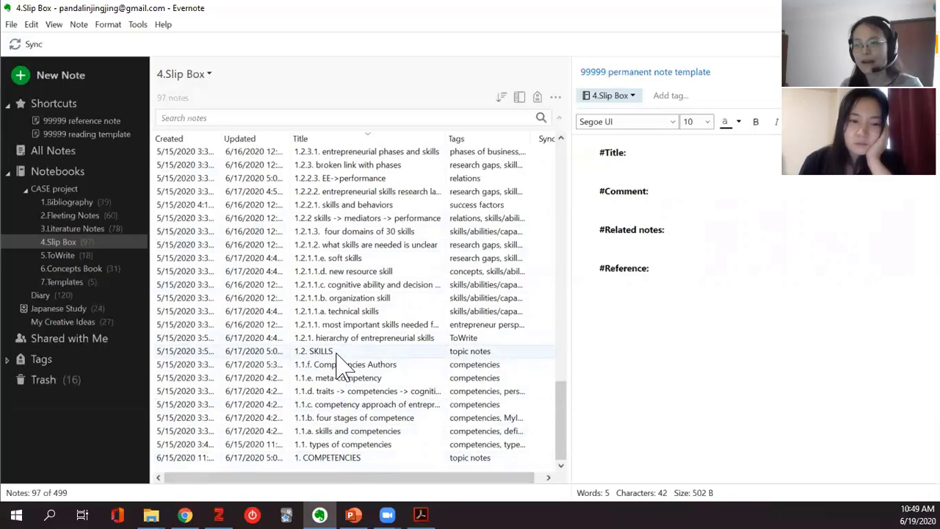
# Step: Examine the 1.2. SKILLS topic note and the numbered notes grouped under it and under 1. COMPETENCIES
pyautogui.click(353, 460)
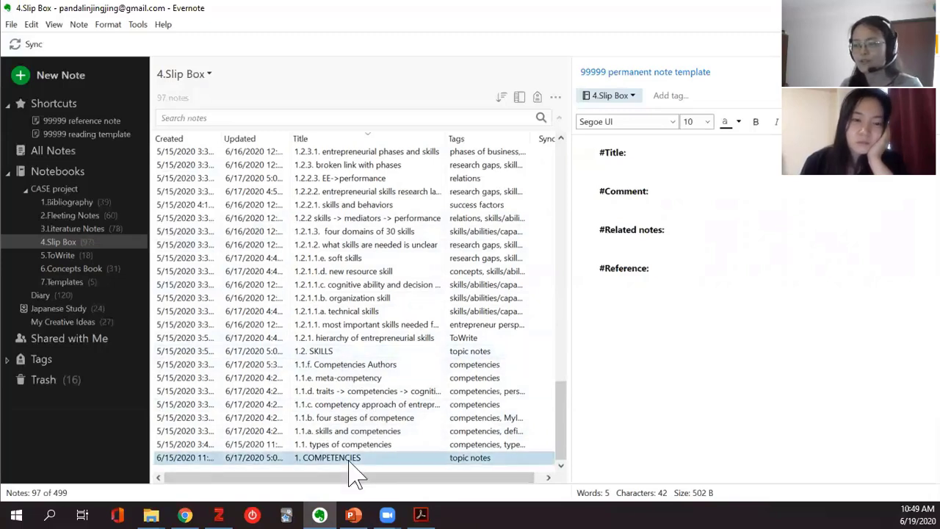
pyautogui.click(352, 355)
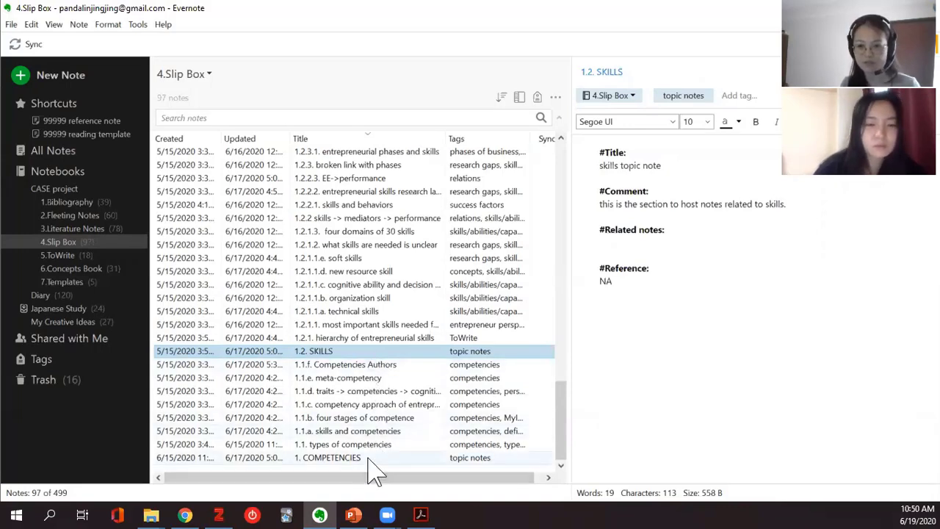
pyautogui.scroll(2, 386, 422)
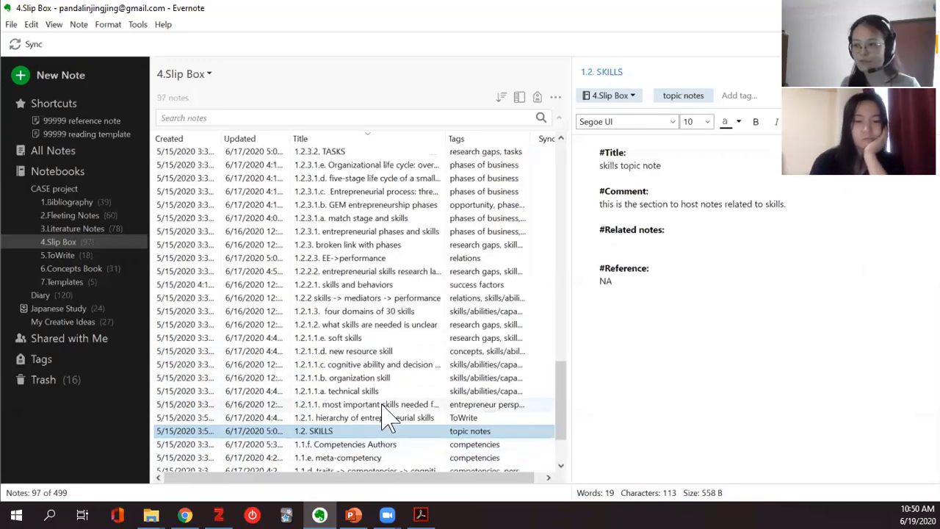
pyautogui.scroll(1, 386, 423)
pyautogui.scroll(-3, 397, 416)
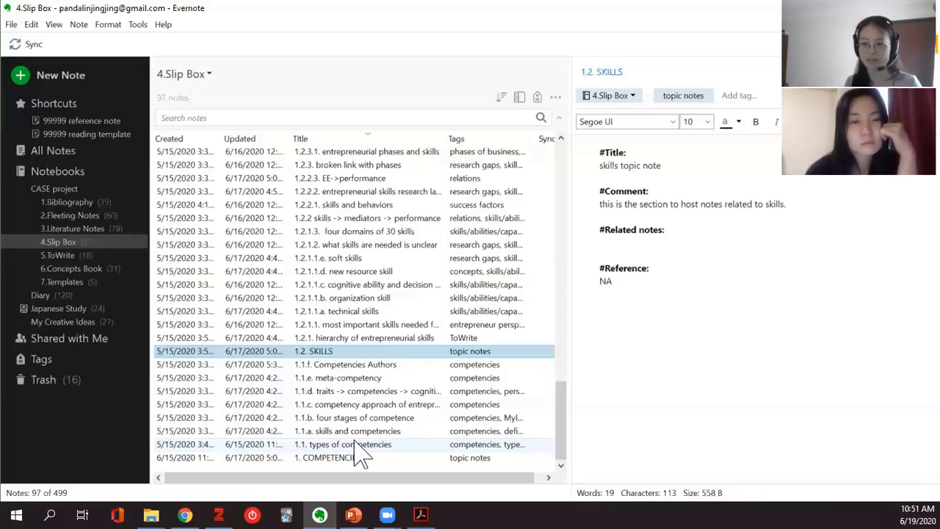
pyautogui.scroll(6, 413, 377)
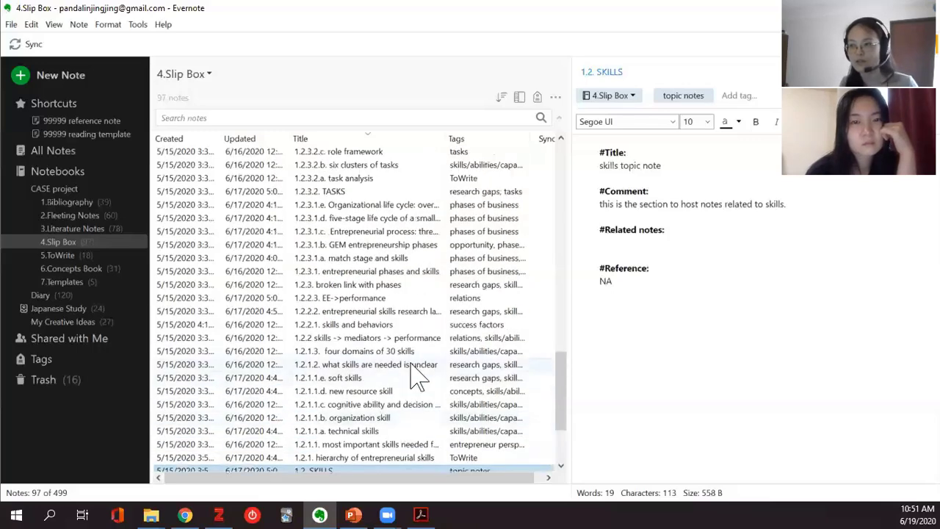
pyautogui.scroll(2, 414, 378)
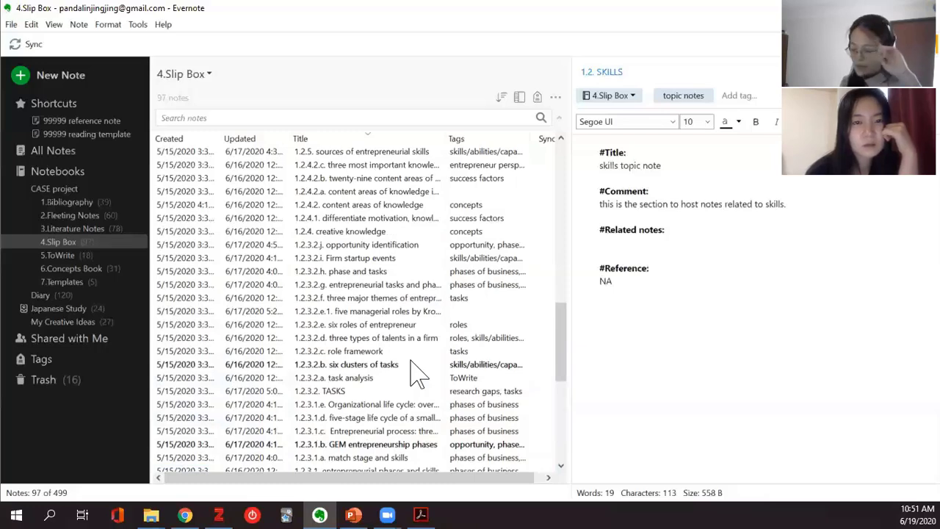
pyautogui.scroll(-7, 418, 375)
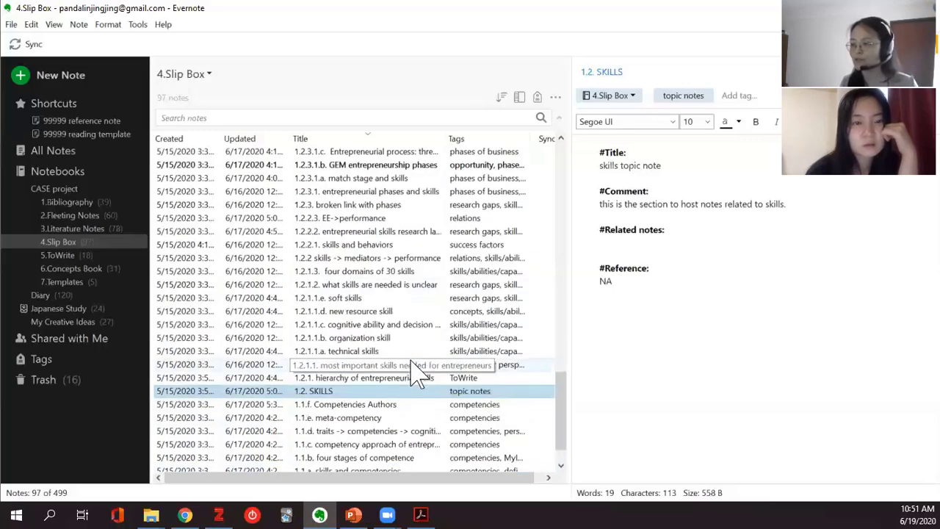
pyautogui.scroll(-1, 418, 375)
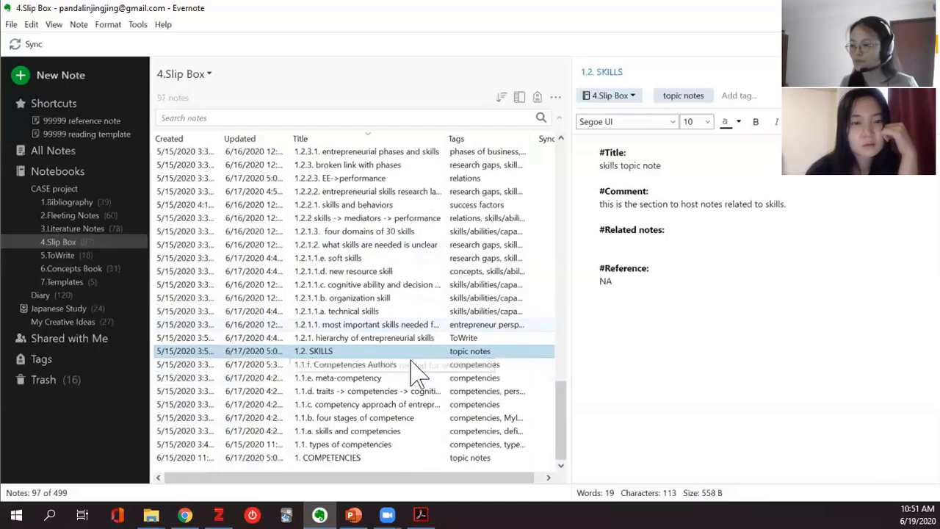
# Step: Open note 1.1.f. Competencies Authors and highlight the comment's introductory sentences on scholars identifying entrepreneurial competencies
pyautogui.click(417, 365)
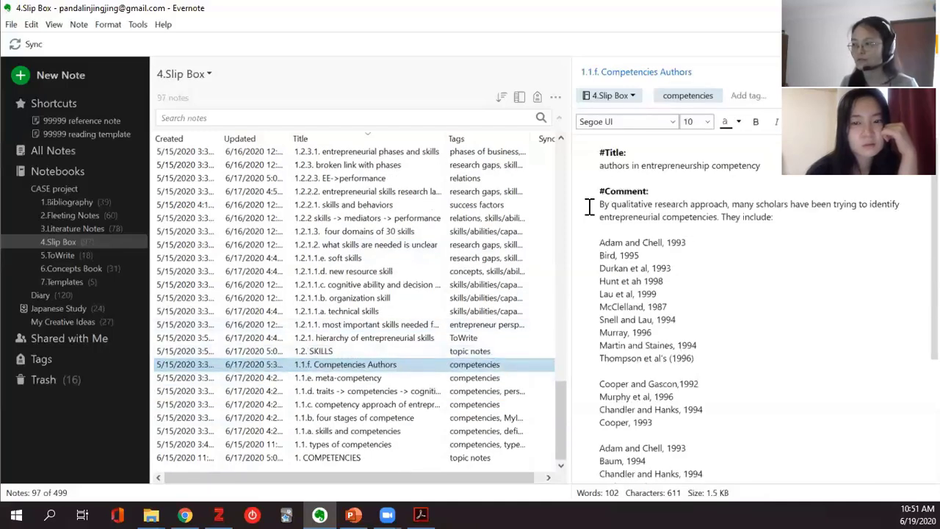
pyautogui.moveTo(597, 204); pyautogui.dragTo(694, 367)
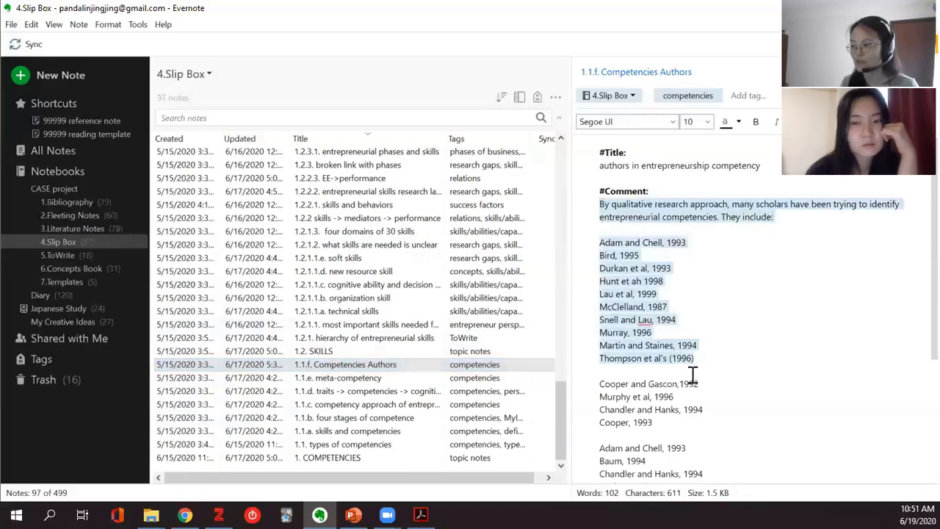
pyautogui.click(650, 396)
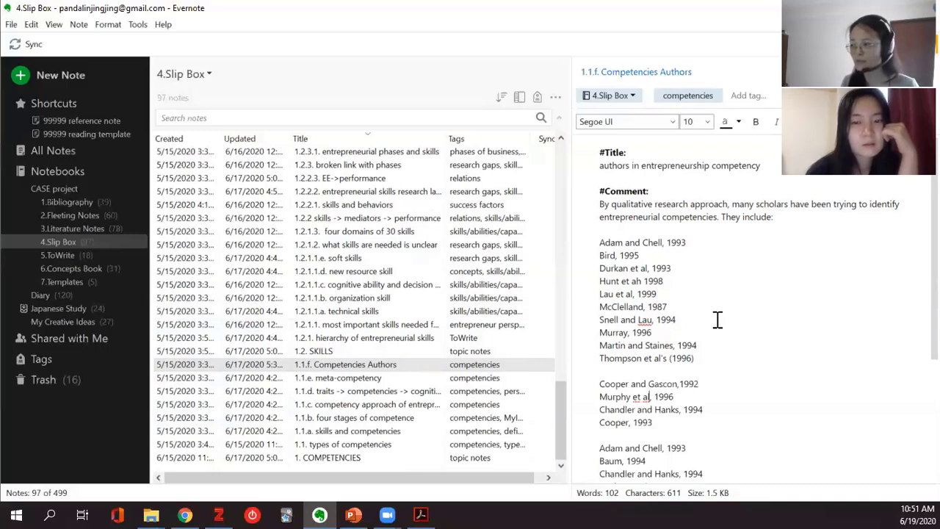
pyautogui.moveTo(601, 206); pyautogui.dragTo(777, 217)
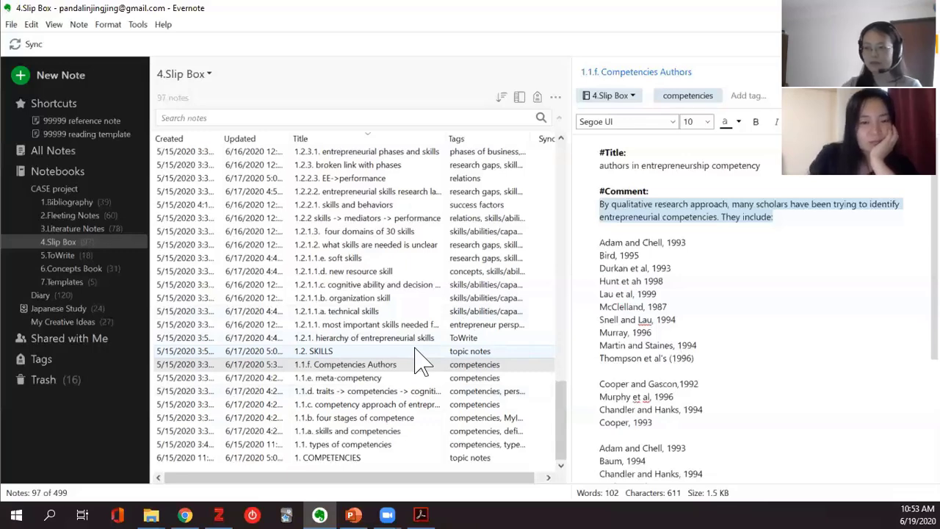
# Step: Look through the higher-numbered slip box notes and reopen the 1.2. SKILLS topic note
pyautogui.scroll(15, 415, 360)
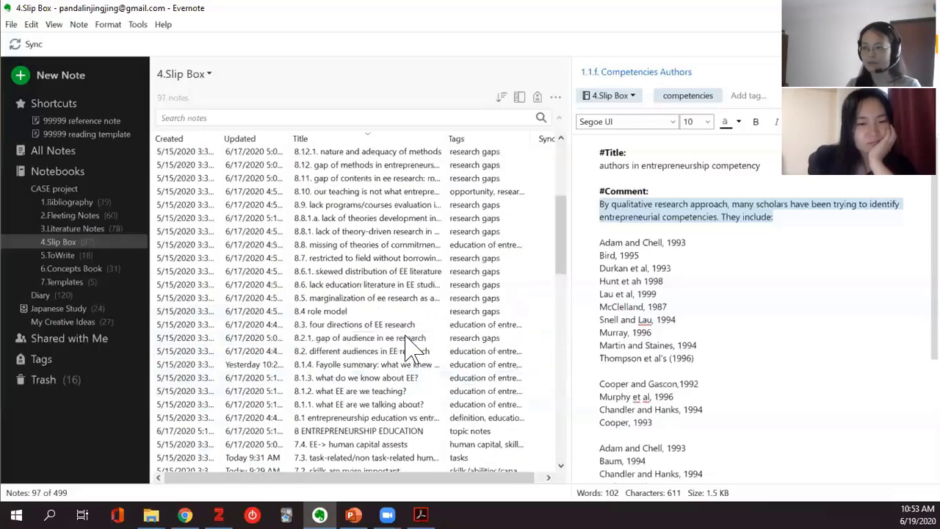
pyautogui.scroll(-15, 411, 349)
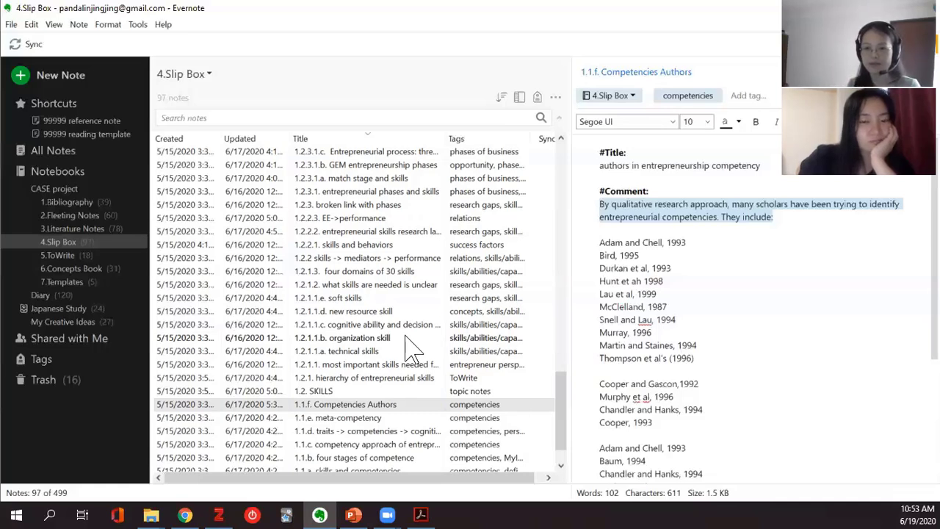
pyautogui.scroll(-1, 414, 350)
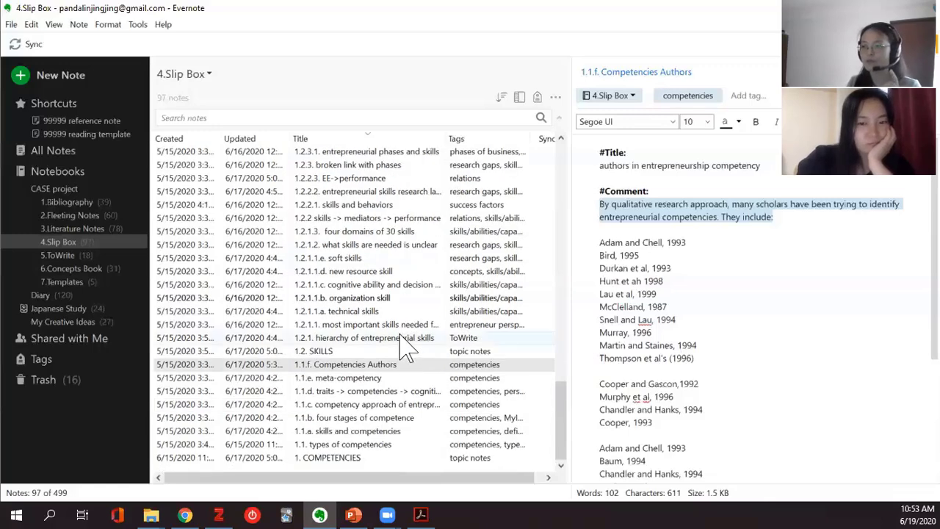
pyautogui.click(379, 459)
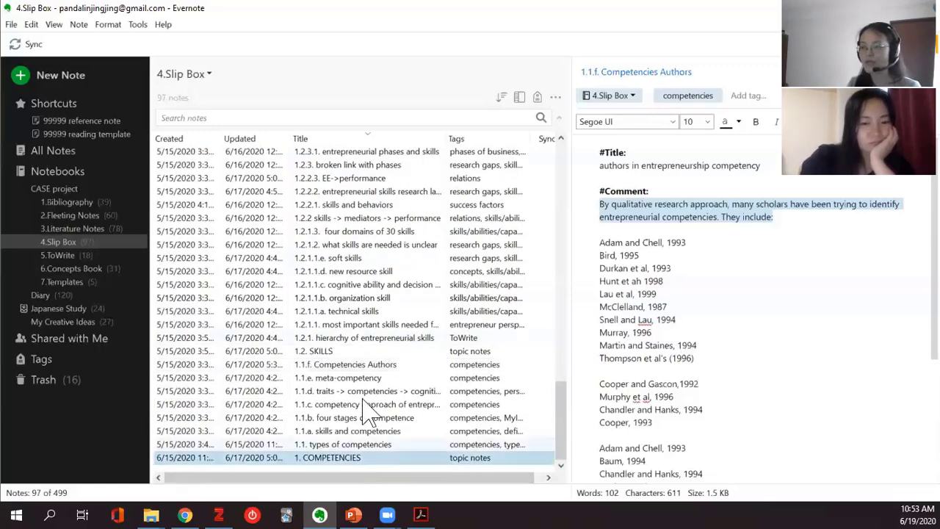
pyautogui.click(353, 352)
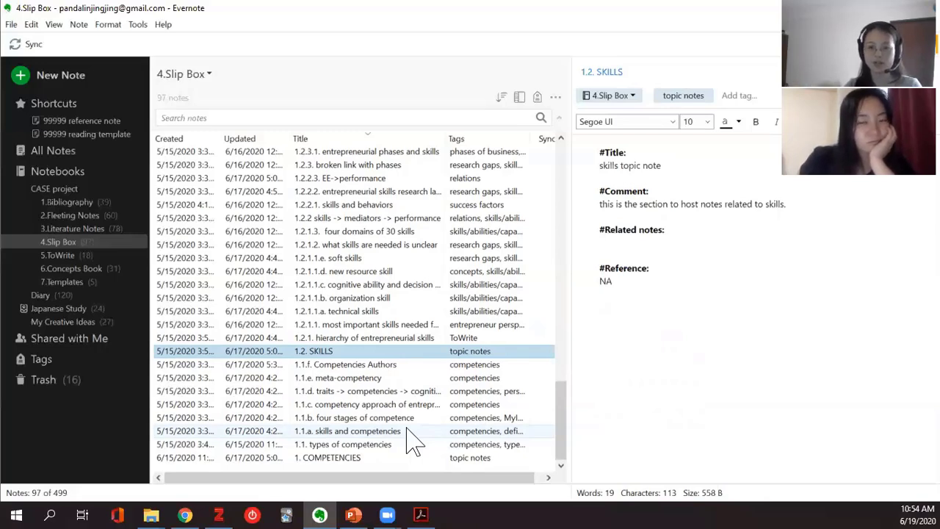
# Step: Examine the 1. COMPETENCIES topic note and its tags, and highlight the descriptive part of the title in note 1.1.a. skills and competencies
pyautogui.click(365, 457)
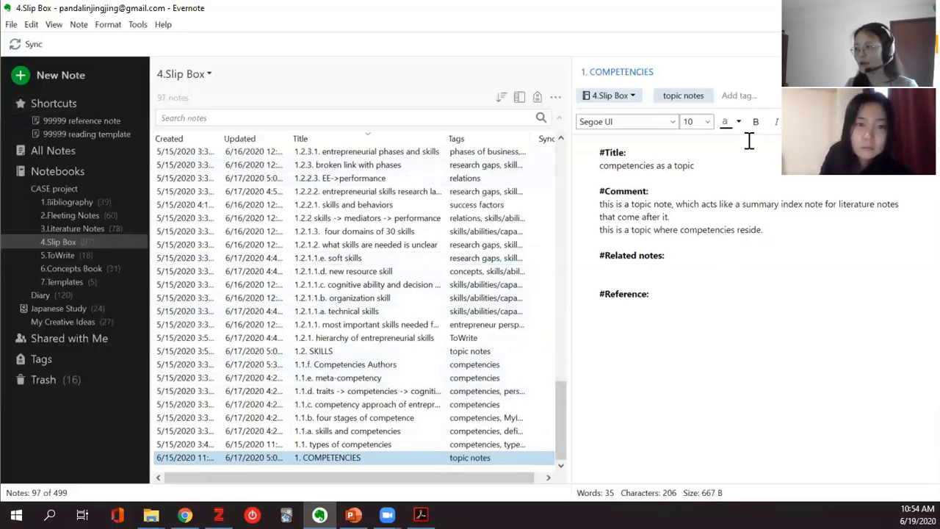
pyautogui.click(747, 96)
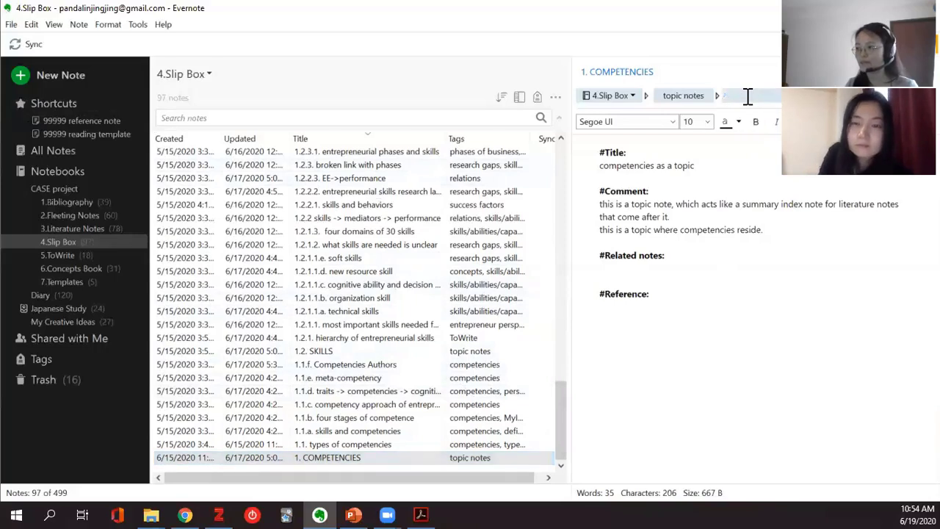
pyautogui.click(344, 432)
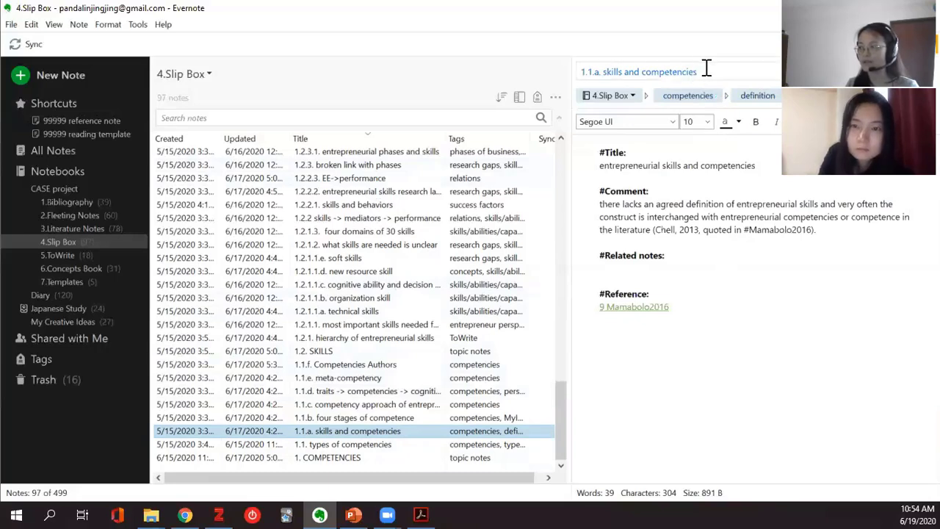
pyautogui.moveTo(697, 72); pyautogui.dragTo(603, 72)
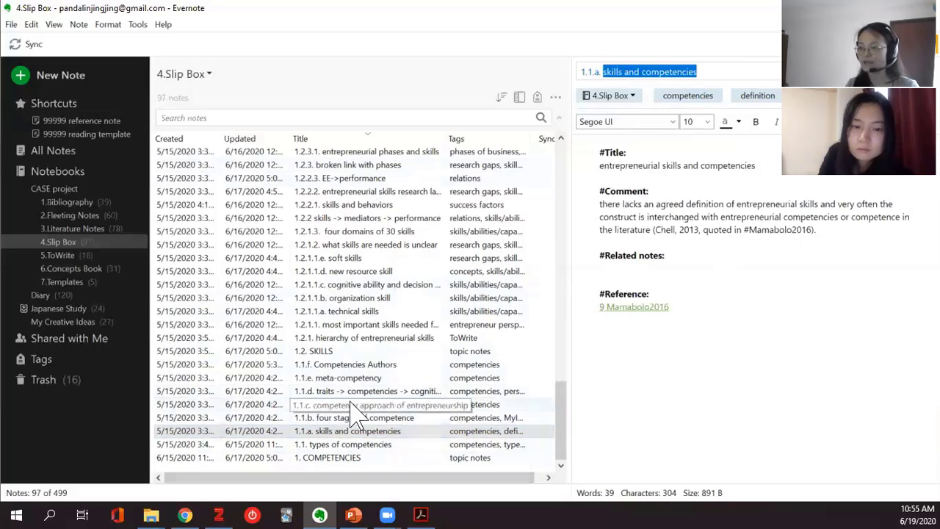
pyautogui.scroll(5, 349, 440)
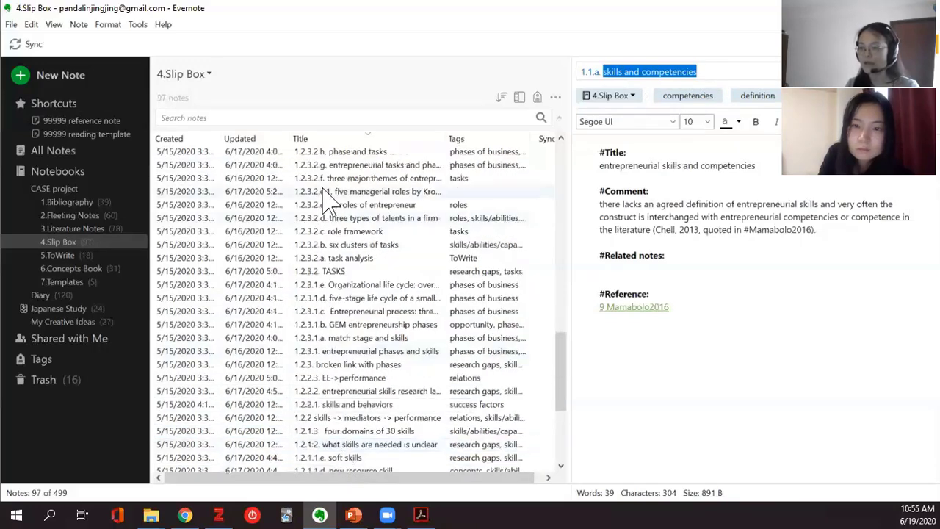
pyautogui.scroll(-5, 340, 288)
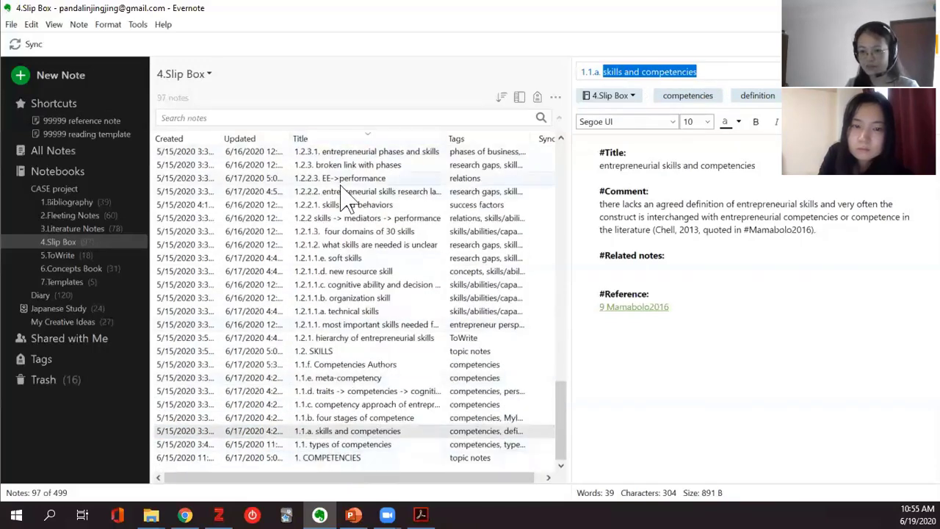
# Step: Highlight the #Title line and part of the #Comment text in the body of note 1.1.a. to compare them with the note title
pyautogui.click(732, 72)
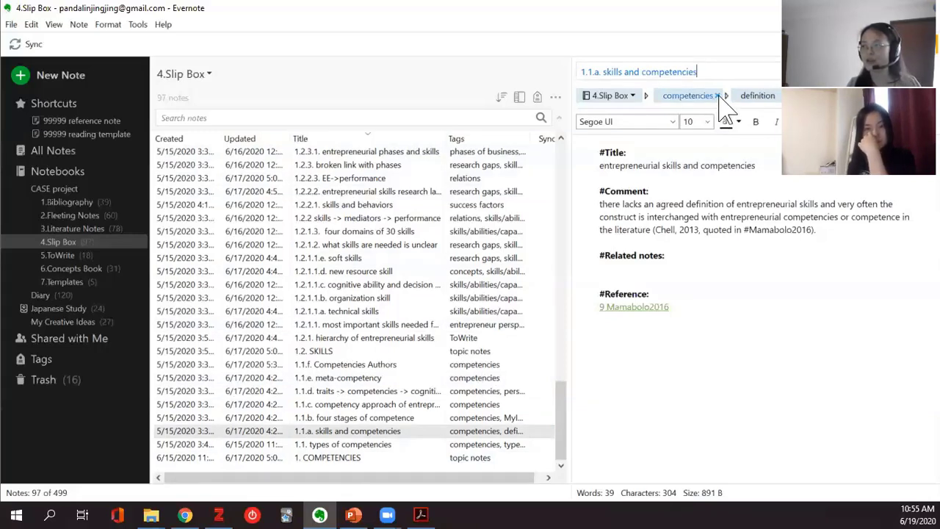
pyautogui.click(765, 168)
pyautogui.moveTo(765, 168); pyautogui.dragTo(597, 166)
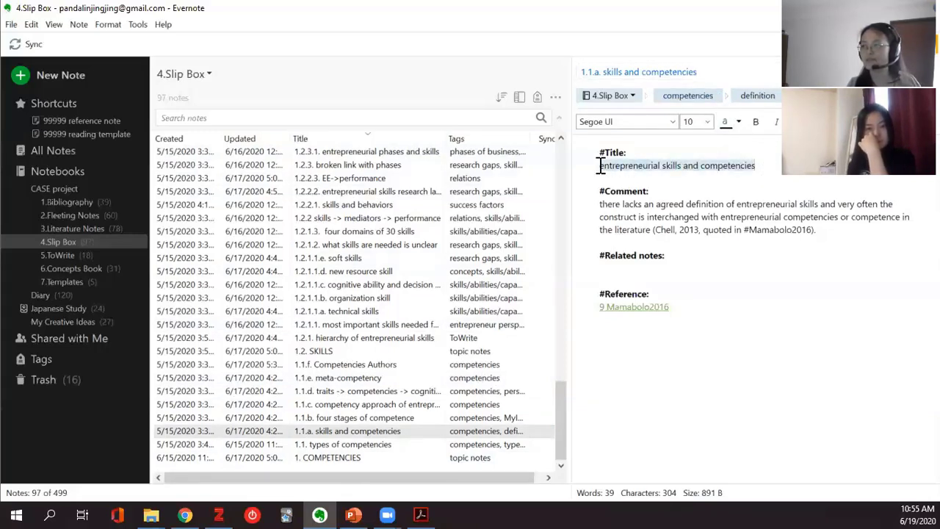
pyautogui.tripleClick(764, 229)
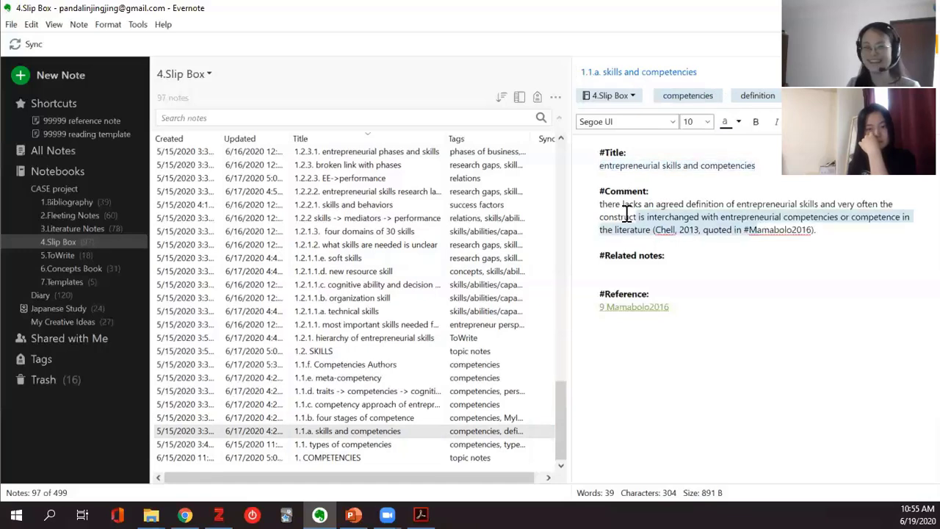
pyautogui.click(745, 208)
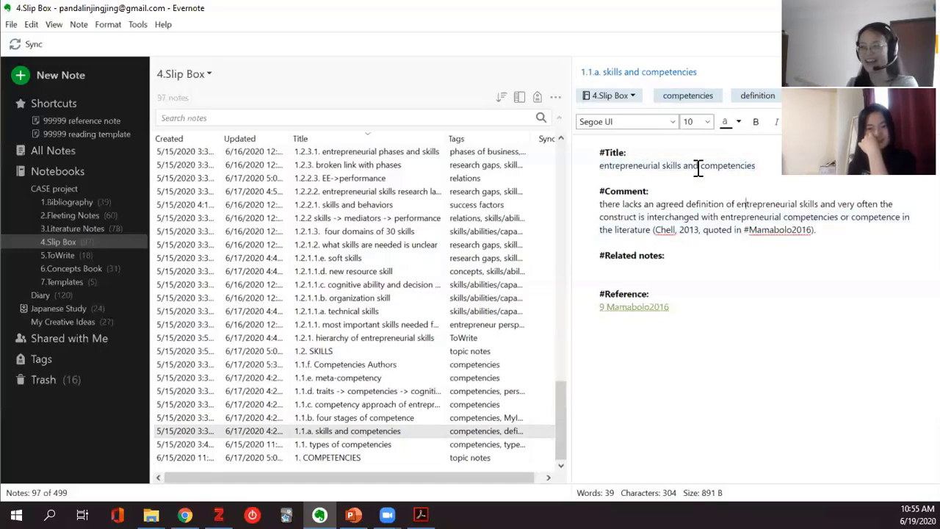
pyautogui.click(678, 229)
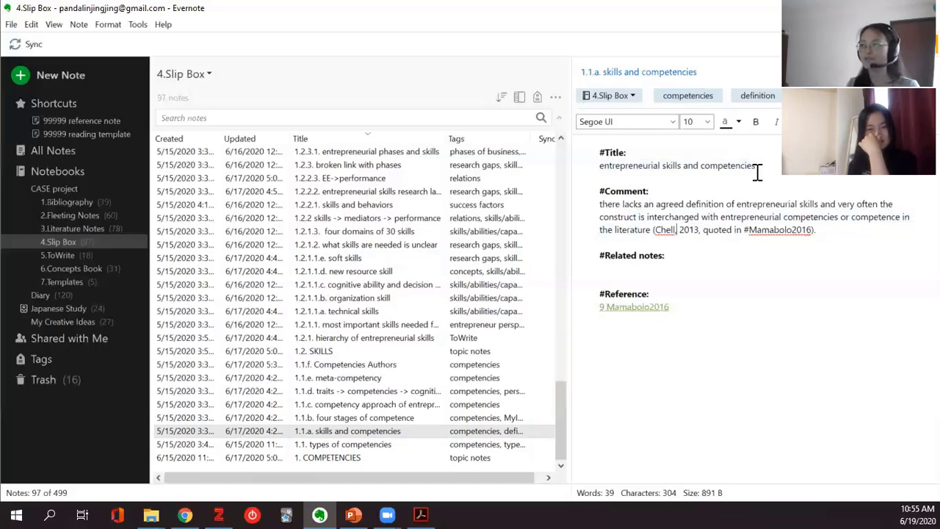
pyautogui.moveTo(754, 166); pyautogui.dragTo(596, 167)
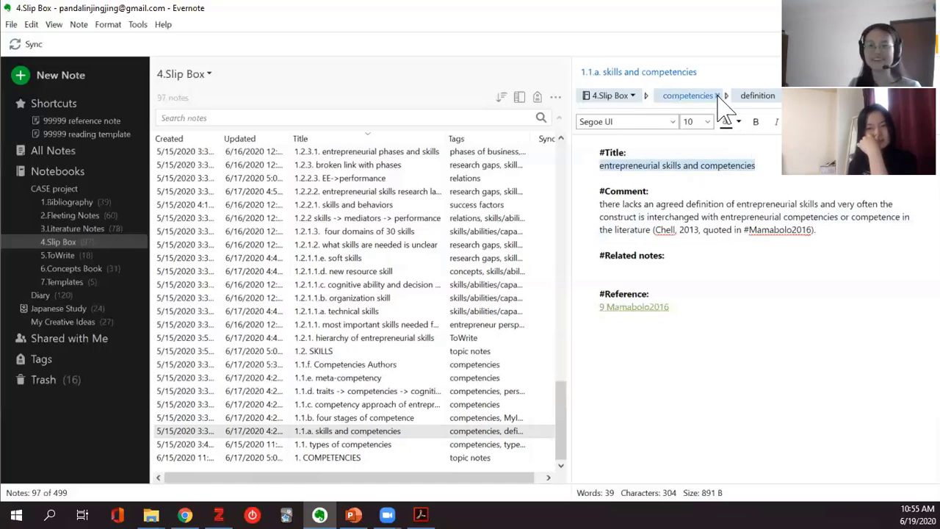
pyautogui.click(742, 205)
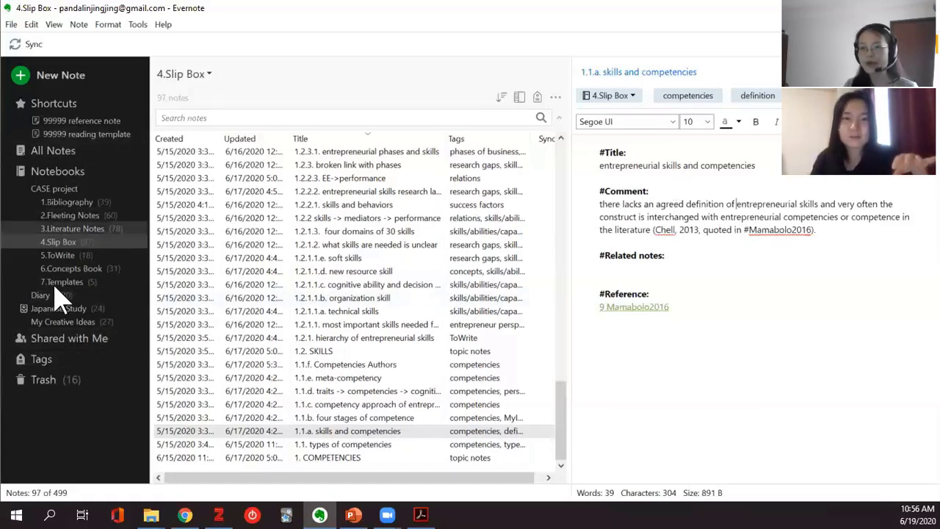
# Step: Filter all notes by the research gaps tag and look through the matching numbered notes
pyautogui.click(41, 362)
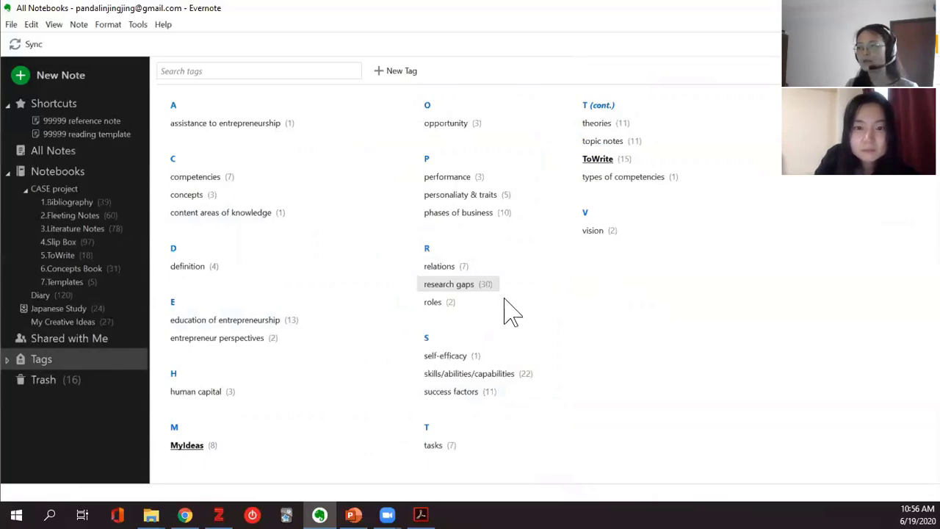
pyautogui.click(478, 287)
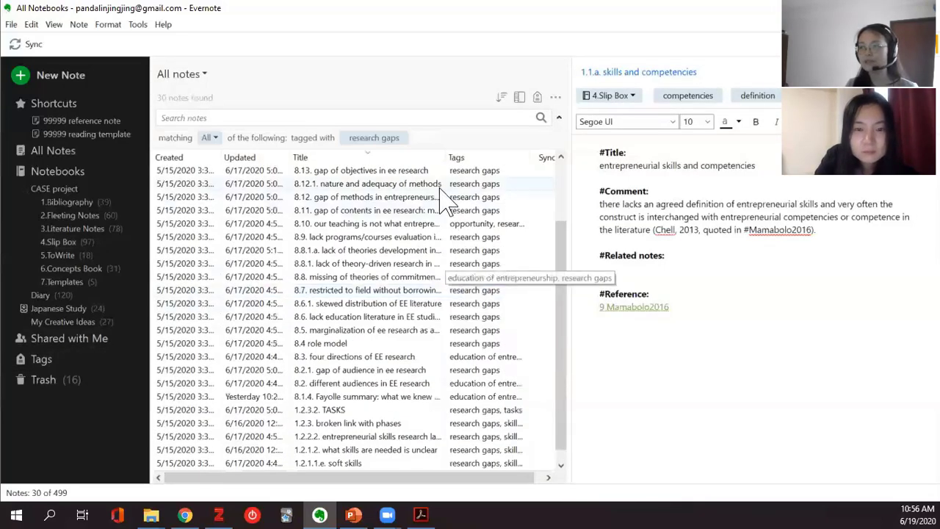
pyautogui.scroll(-1, 427, 208)
pyautogui.scroll(3, 426, 203)
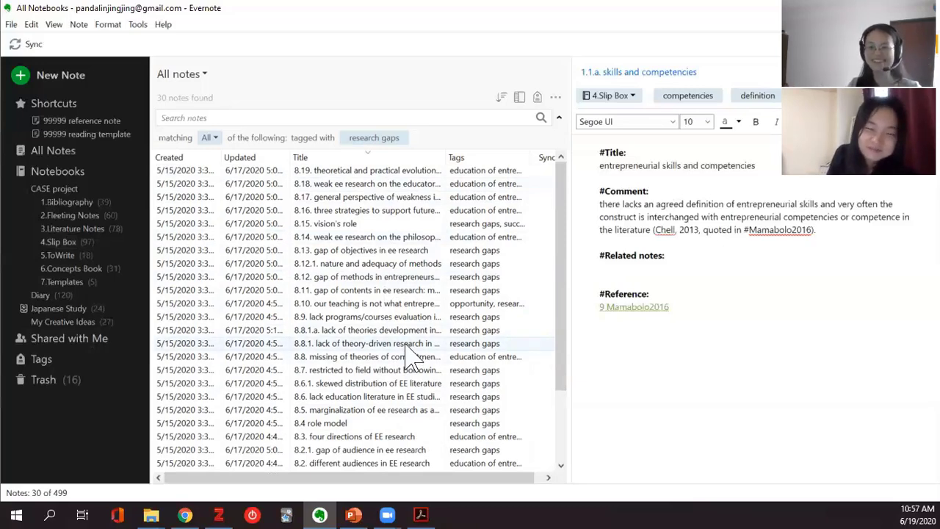
# Step: Return to the overview of all tags and open the 1.Bibliography notebook
pyautogui.click(103, 360)
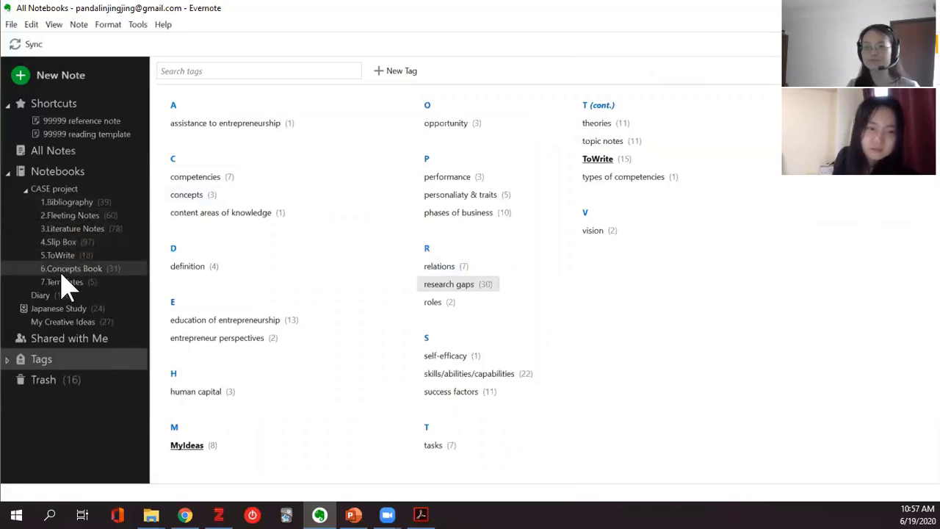
pyautogui.click(65, 202)
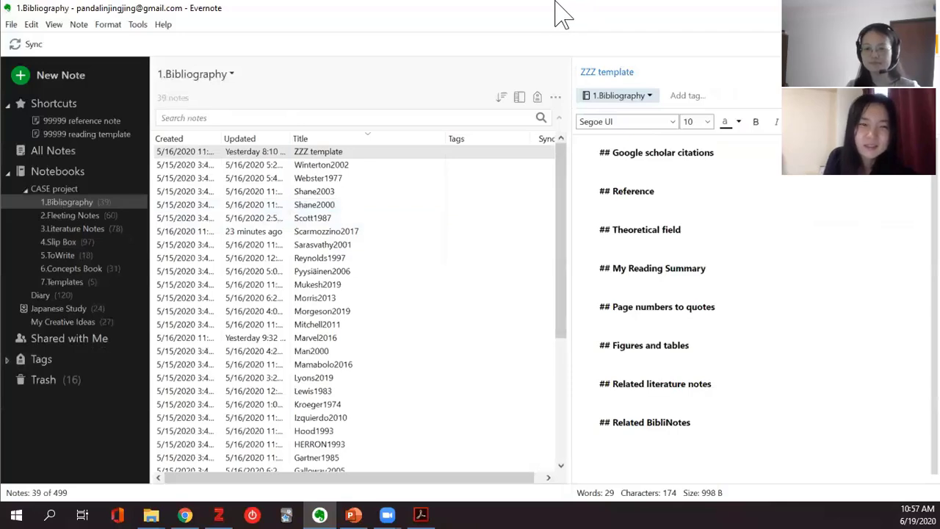